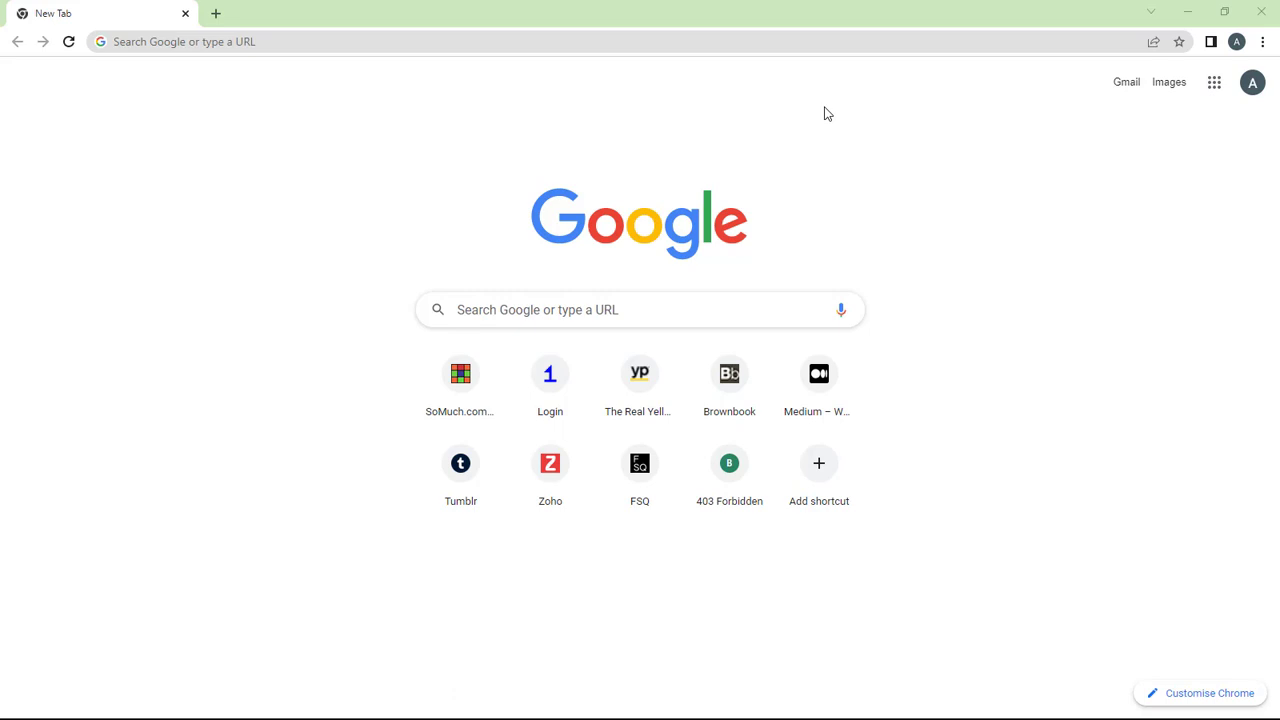
Search Google for 'linkedin' from the new tab page.
click(824, 107)
click(510, 315)
text(linked)
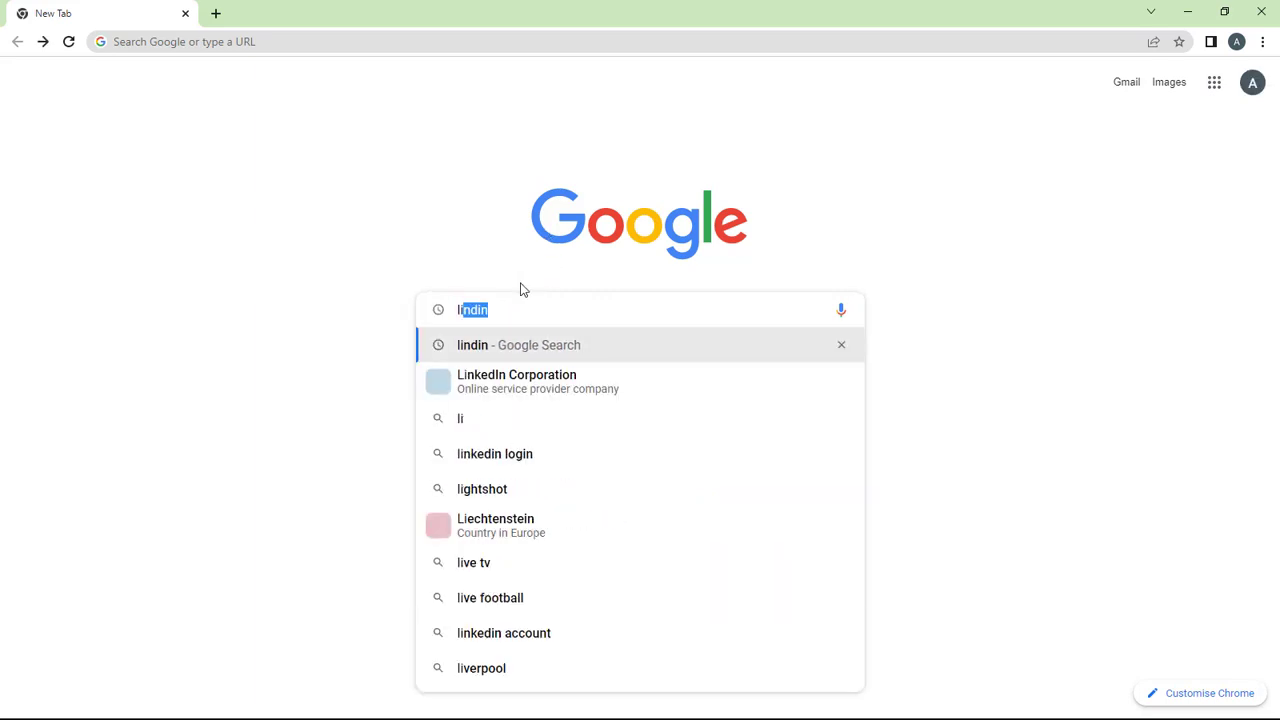
text(in)
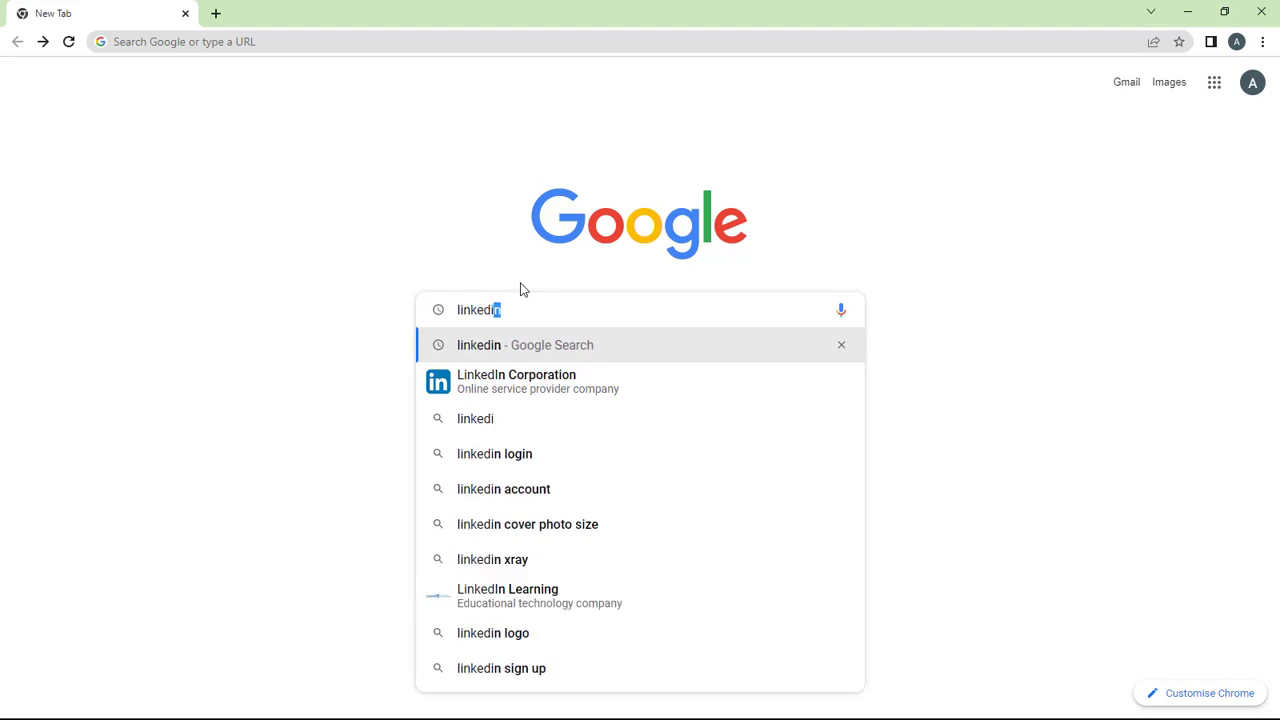
key(Return)
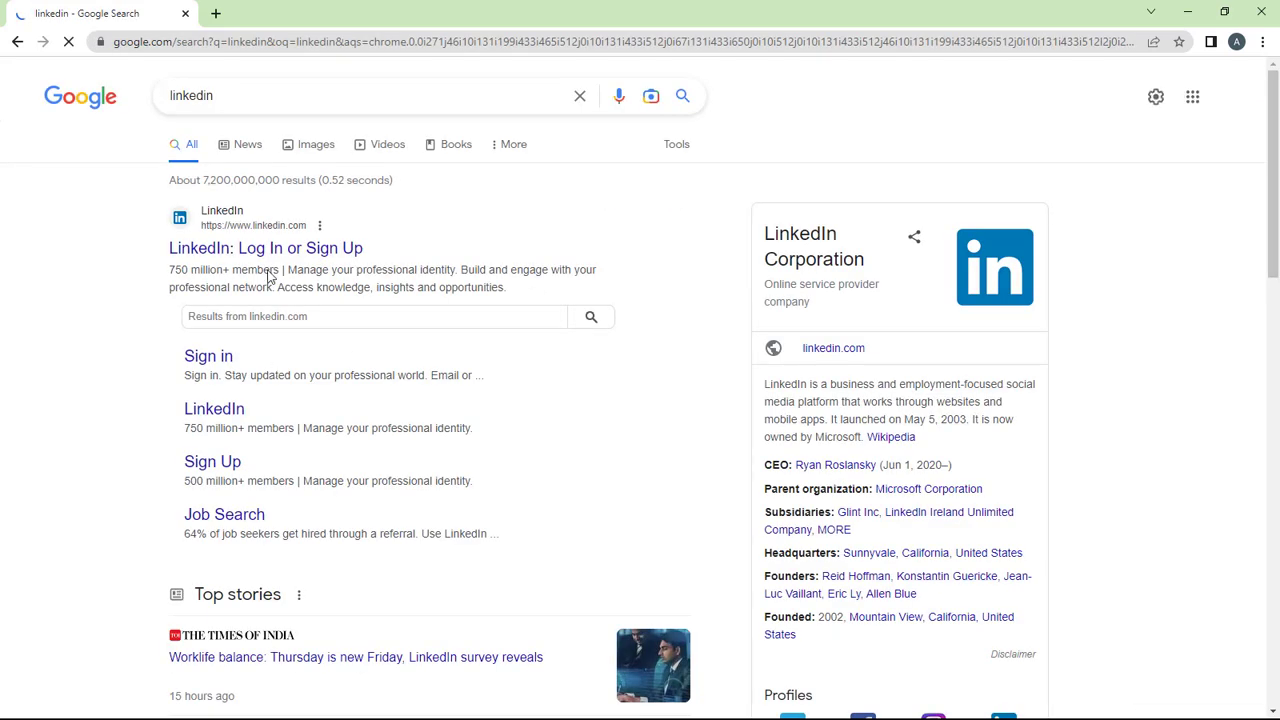
Open the 'LinkedIn: Log In or Sign Up' search result.
click(215, 253)
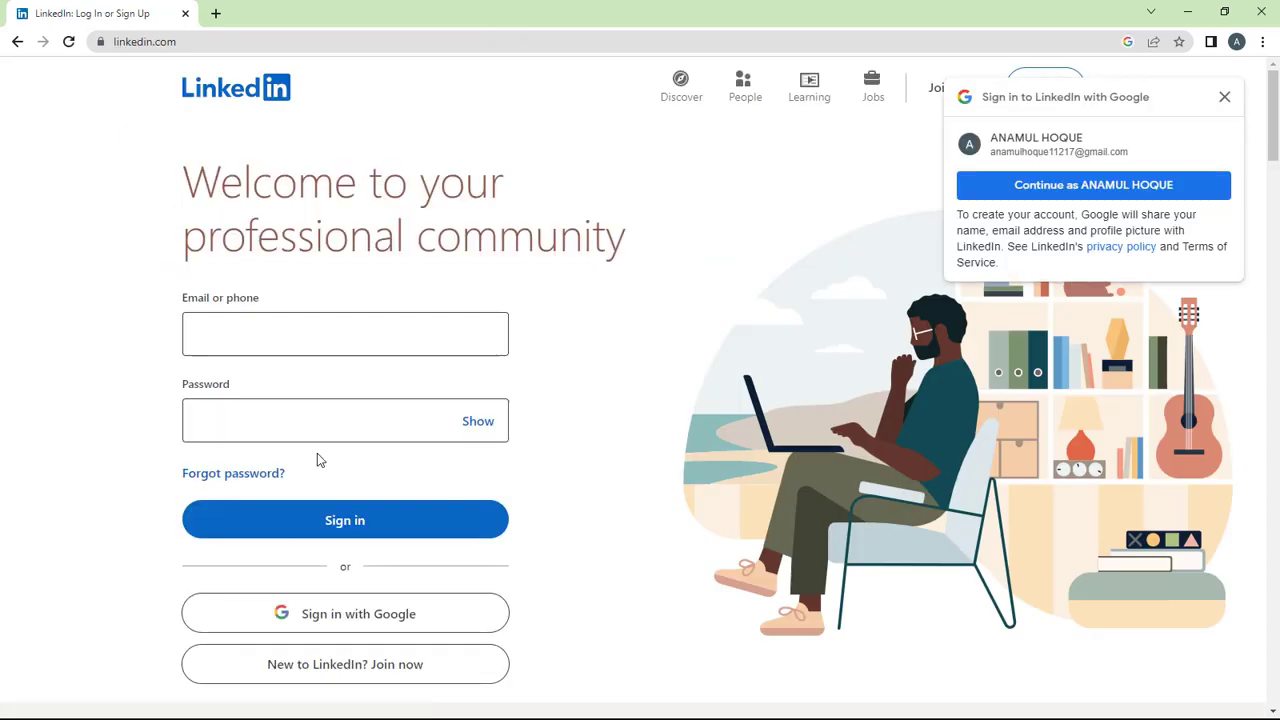
scroll(369, 423, down, 2)
scroll(389, 436, up, 2)
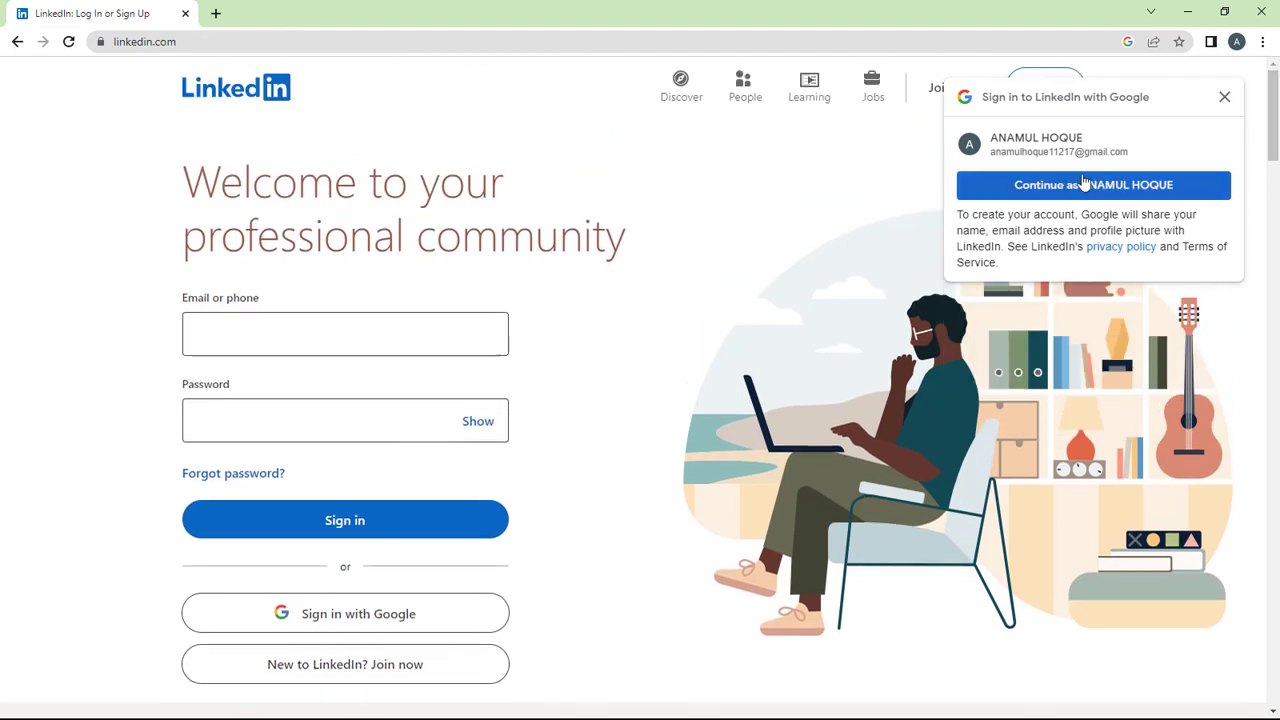
Dismiss the Google sign-in prompt and look over the LinkedIn login page.
click(1221, 98)
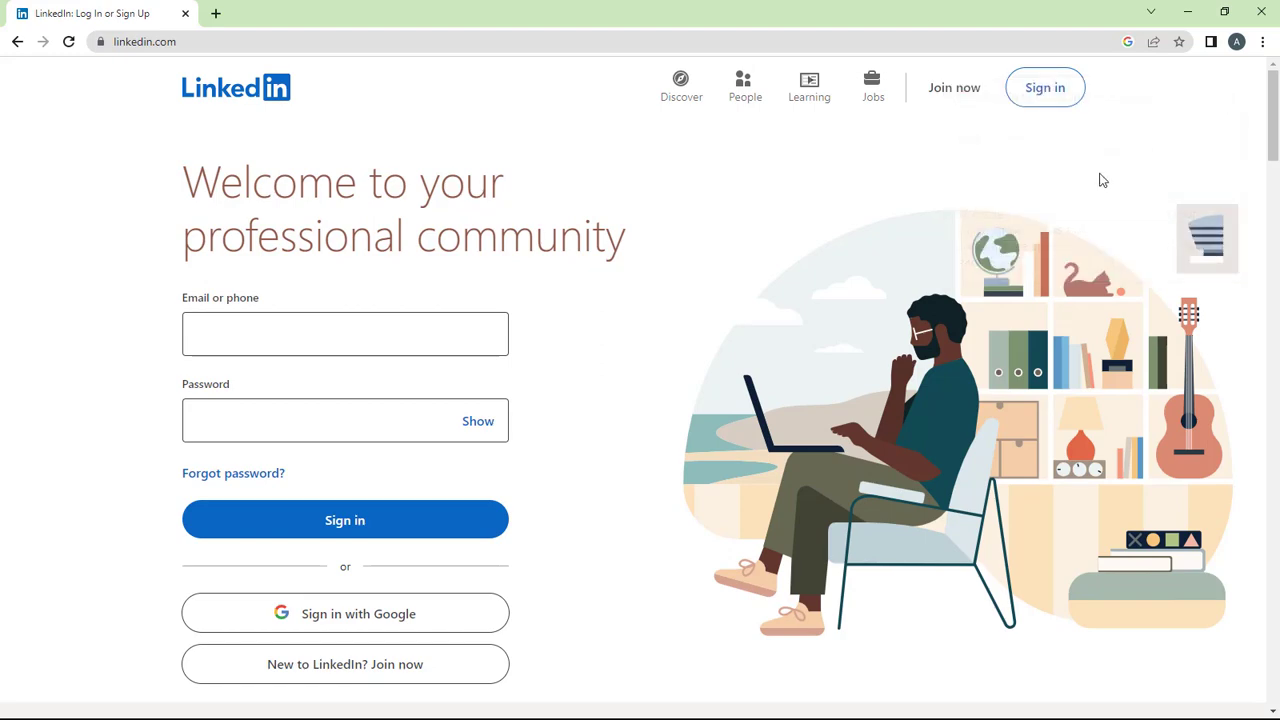
scroll(390, 444, down, 3)
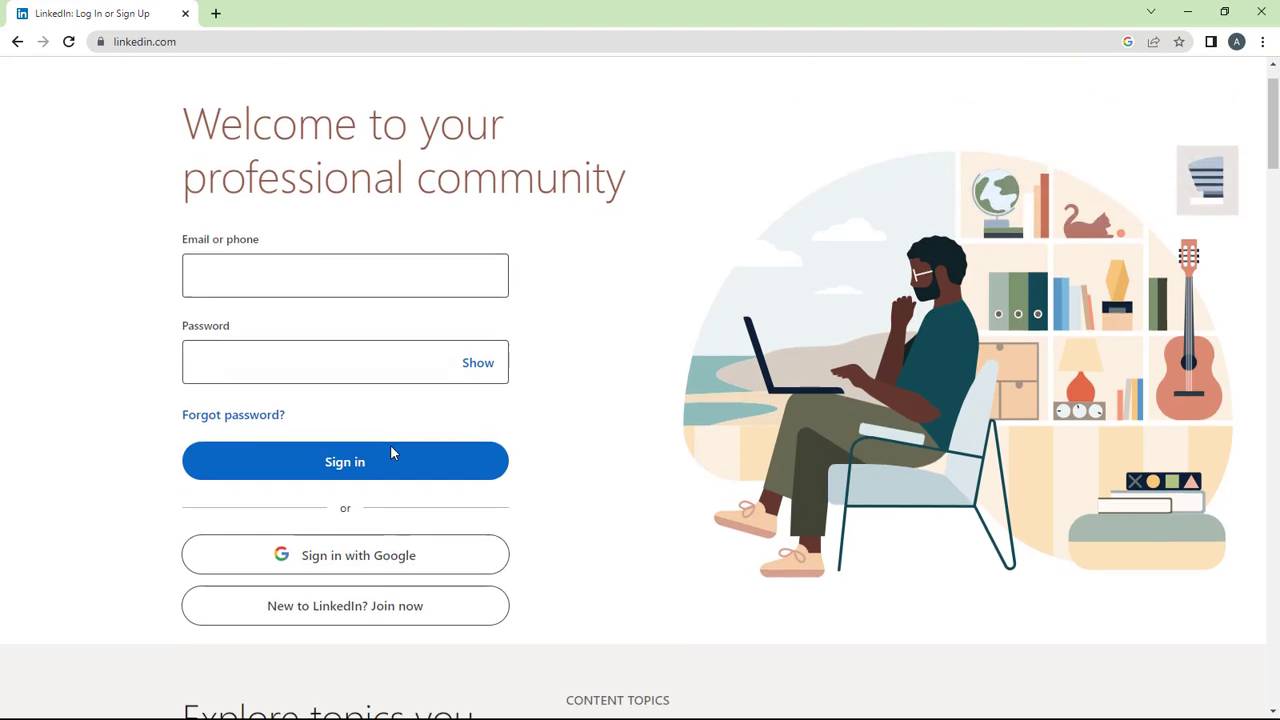
scroll(400, 497, up, 3)
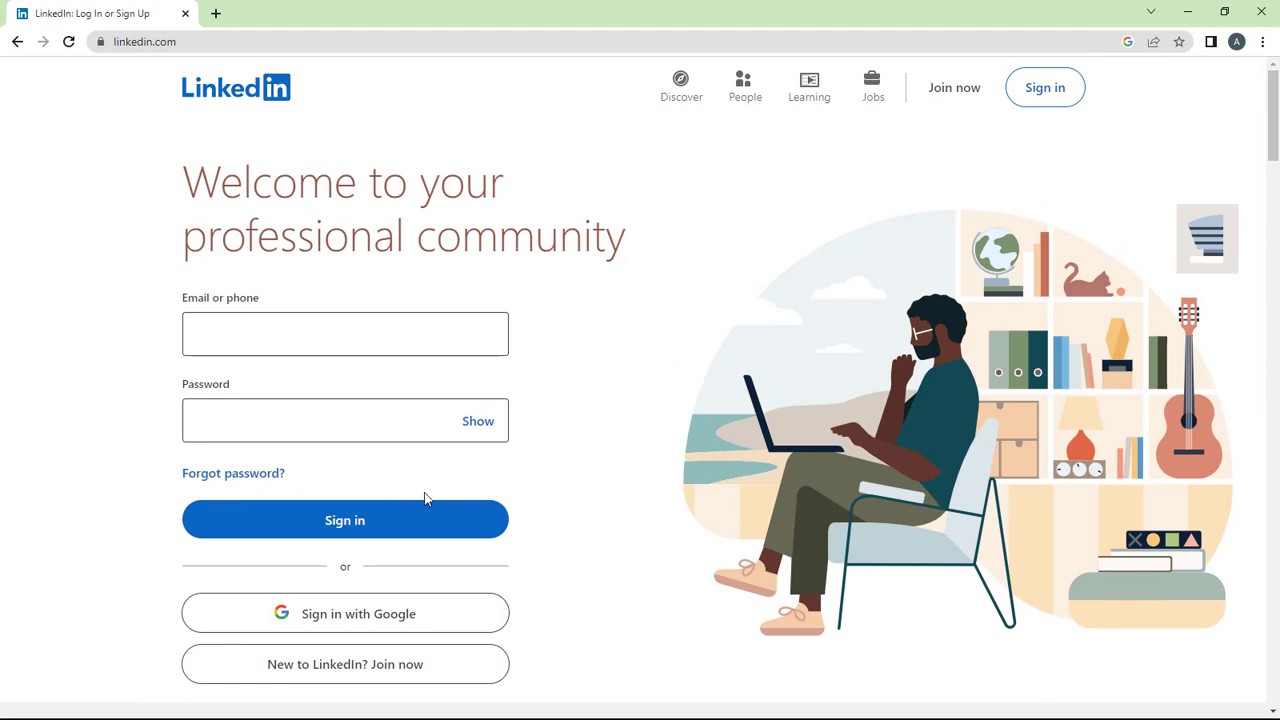
scroll(285, 638, down, 2)
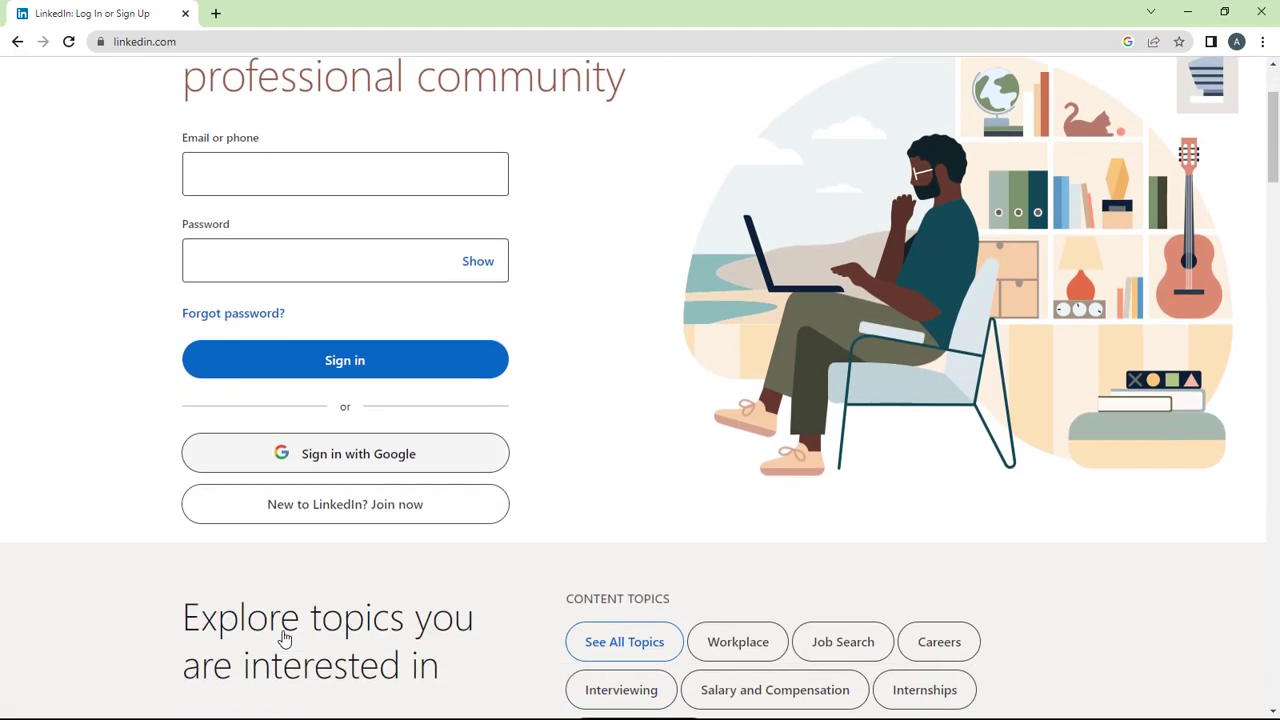
scroll(441, 624, down, 3)
scroll(441, 624, down, 8)
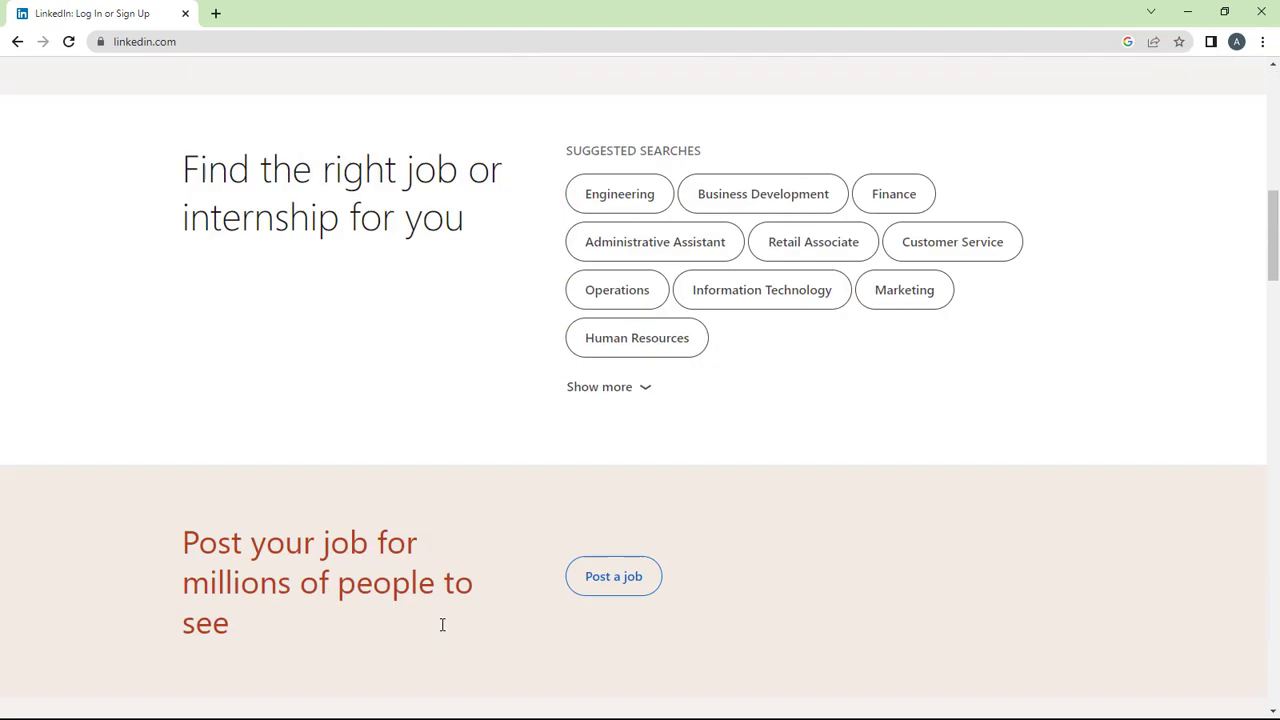
scroll(441, 624, up, 8)
scroll(441, 624, up, 6)
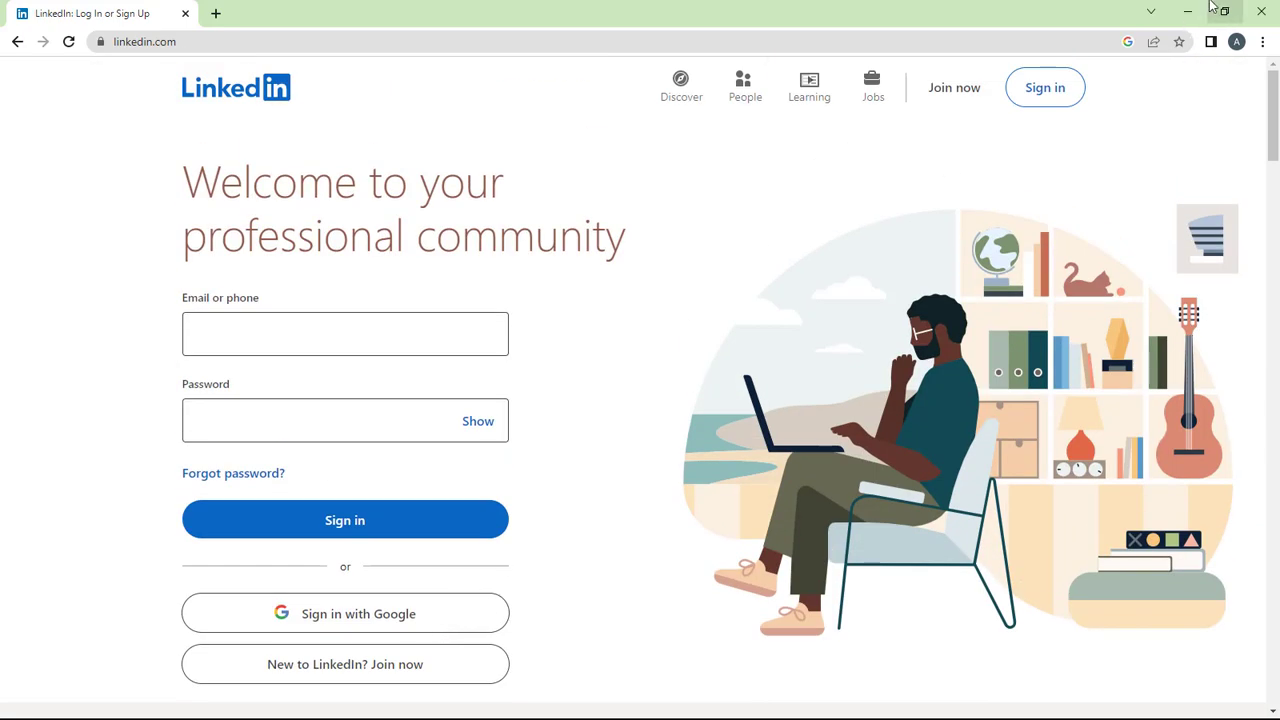
scroll(305, 448, down, 2)
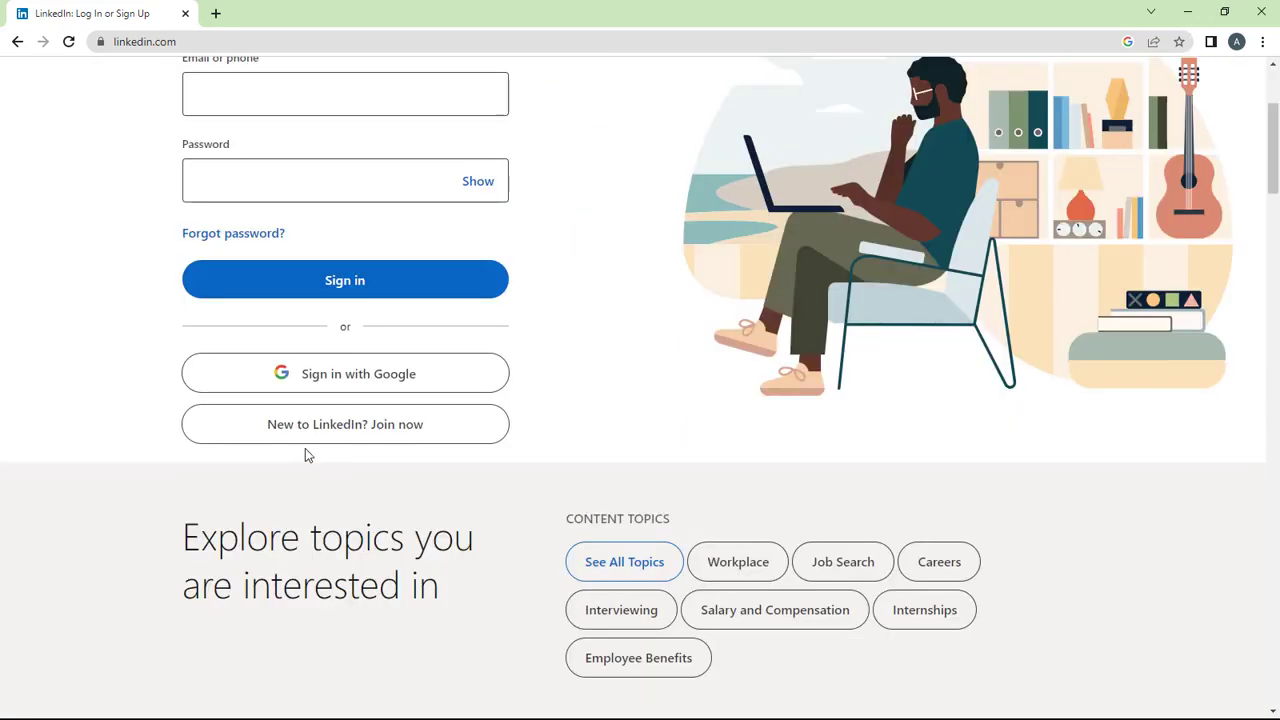
Start a new account via 'Join now' and enter the account email address.
click(381, 429)
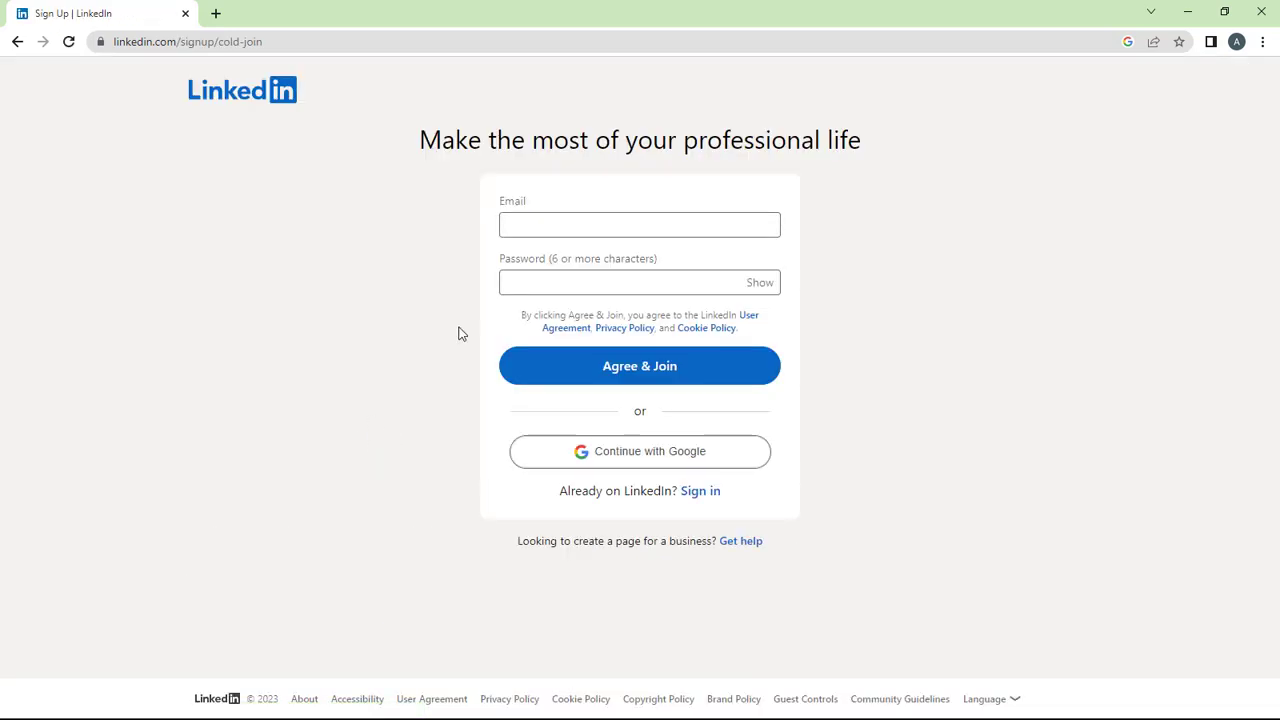
click(570, 223)
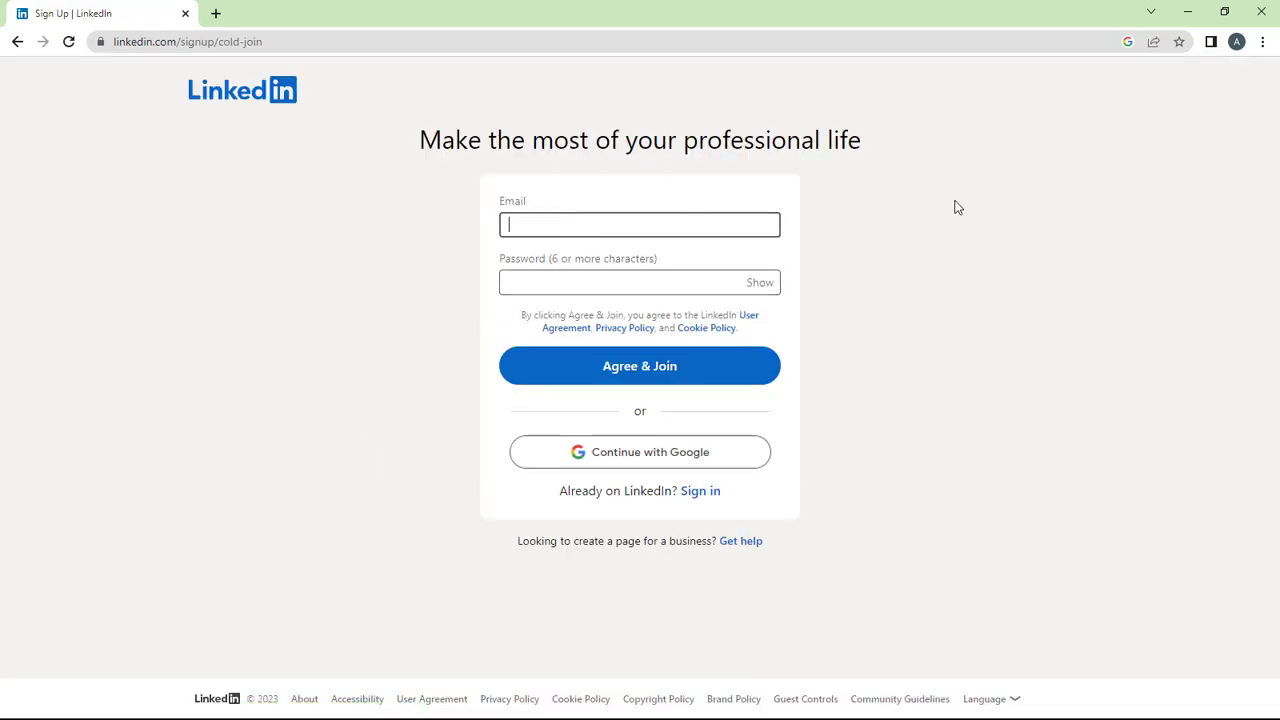
click(957, 206)
click(572, 229)
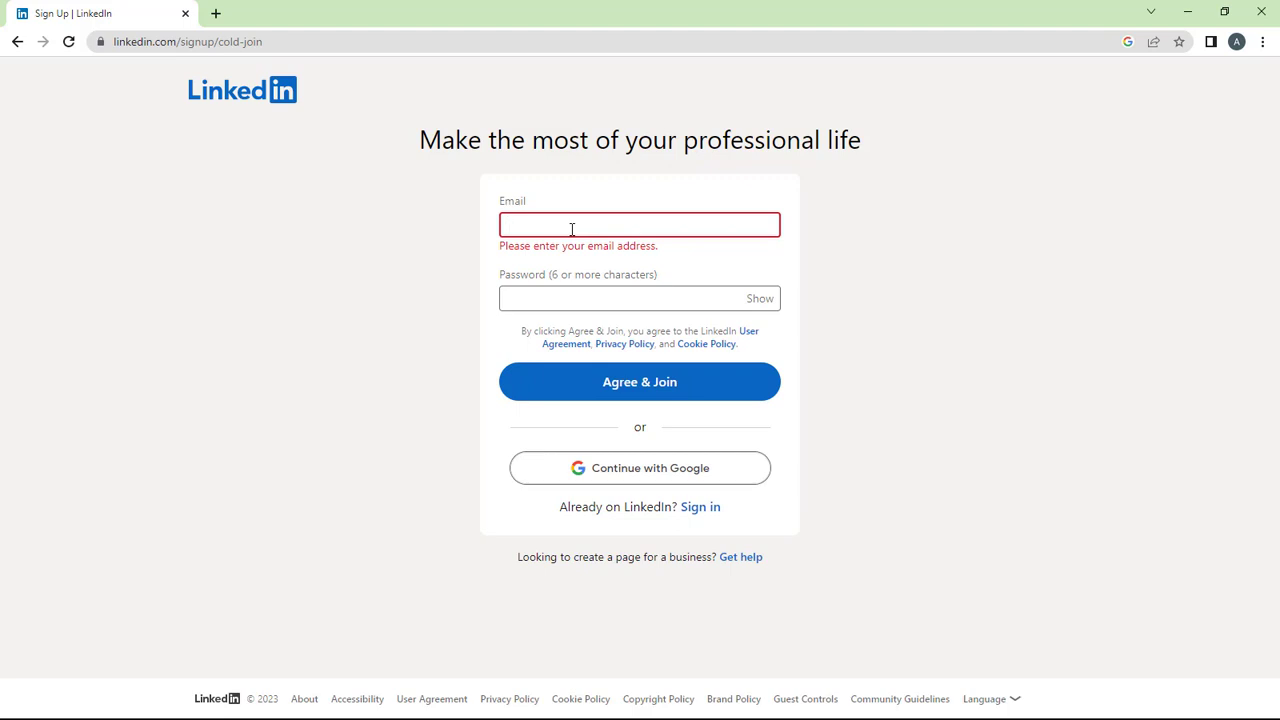
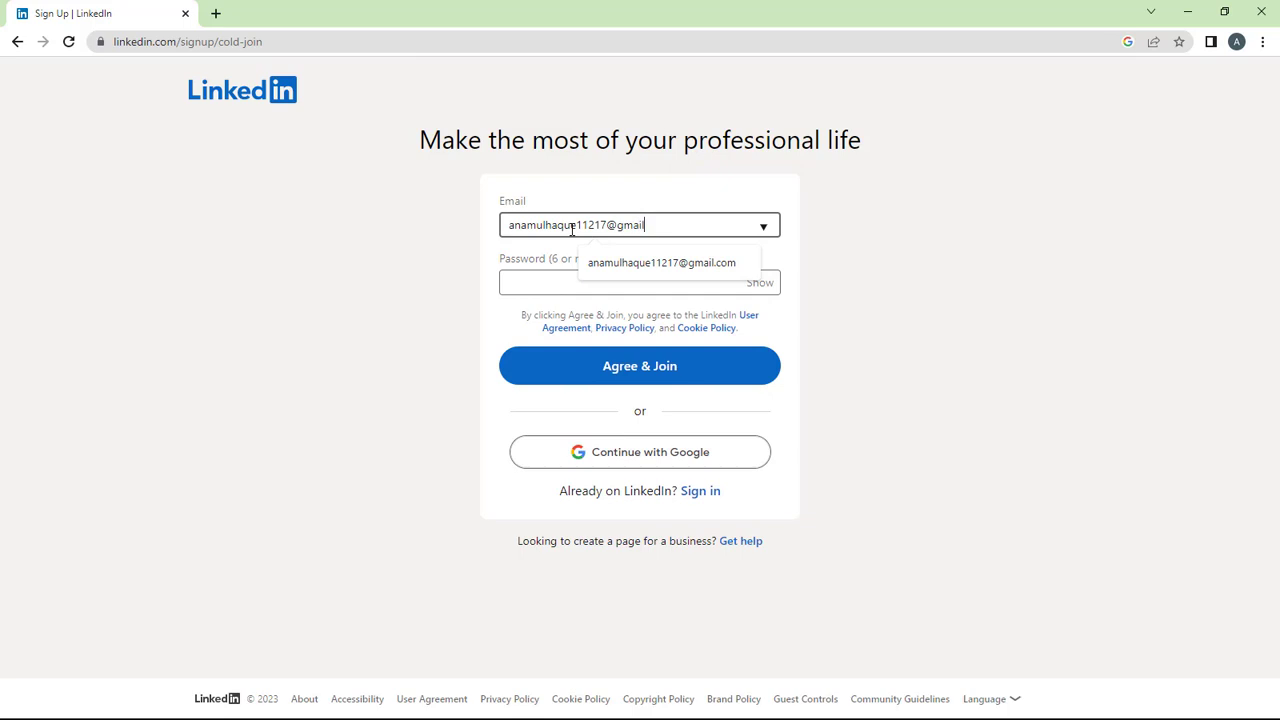
Enter the account password and agree to join LinkedIn.
click(628, 277)
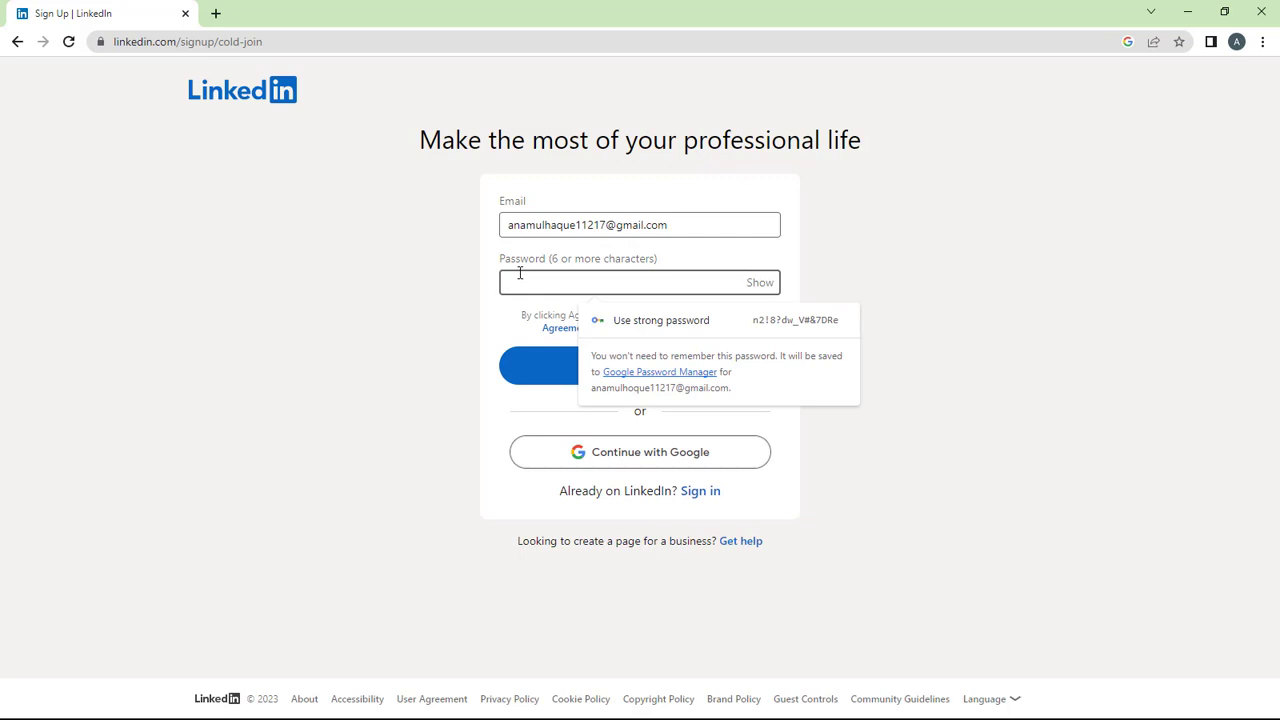
text(a)
key(BackSpace)
text(aaaaaaa)
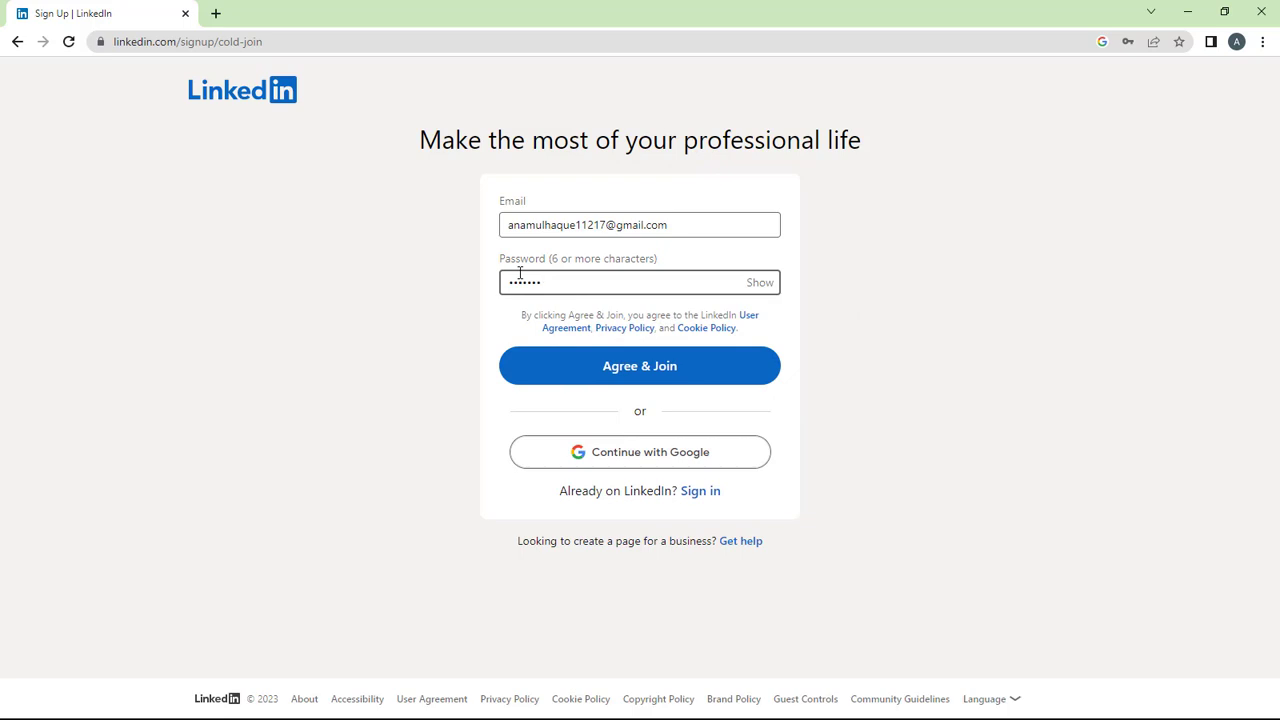
text(aaa)
click(618, 369)
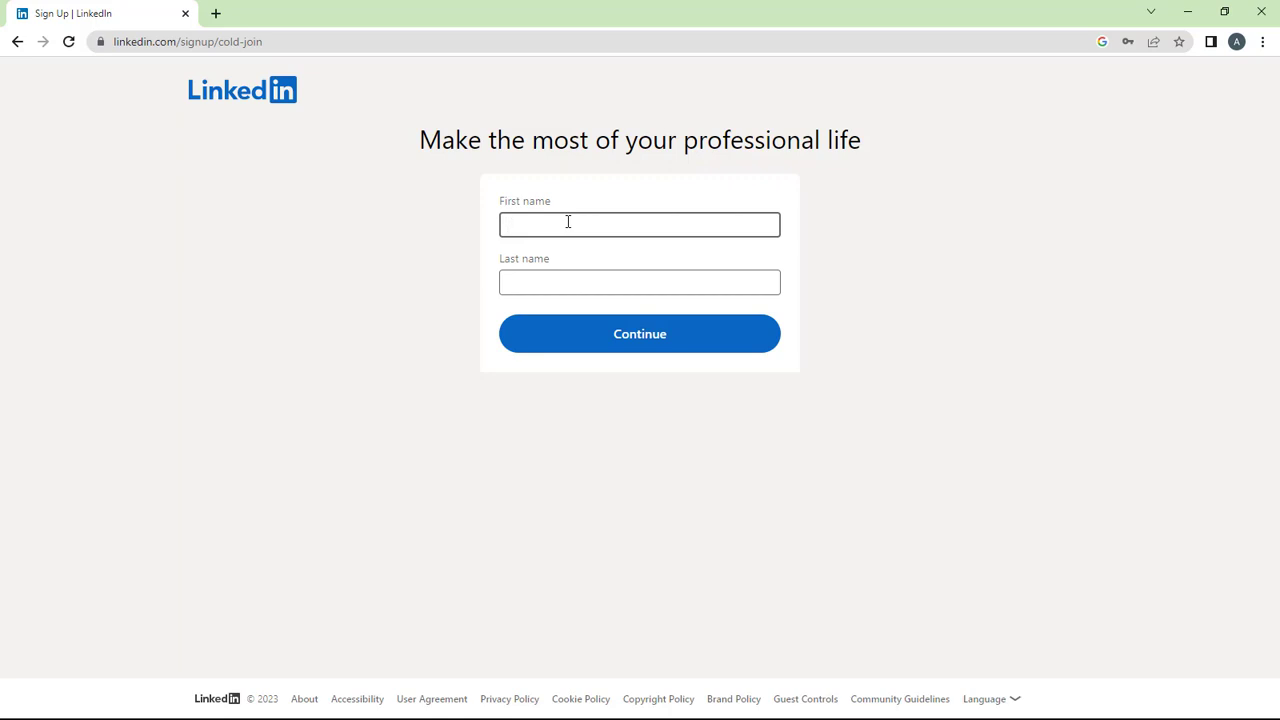
Enter the user's full name, moving the surname into the Last name field.
drag(577, 223, 626, 226)
right_click(609, 232)
key(Escape)
right_click(571, 293)
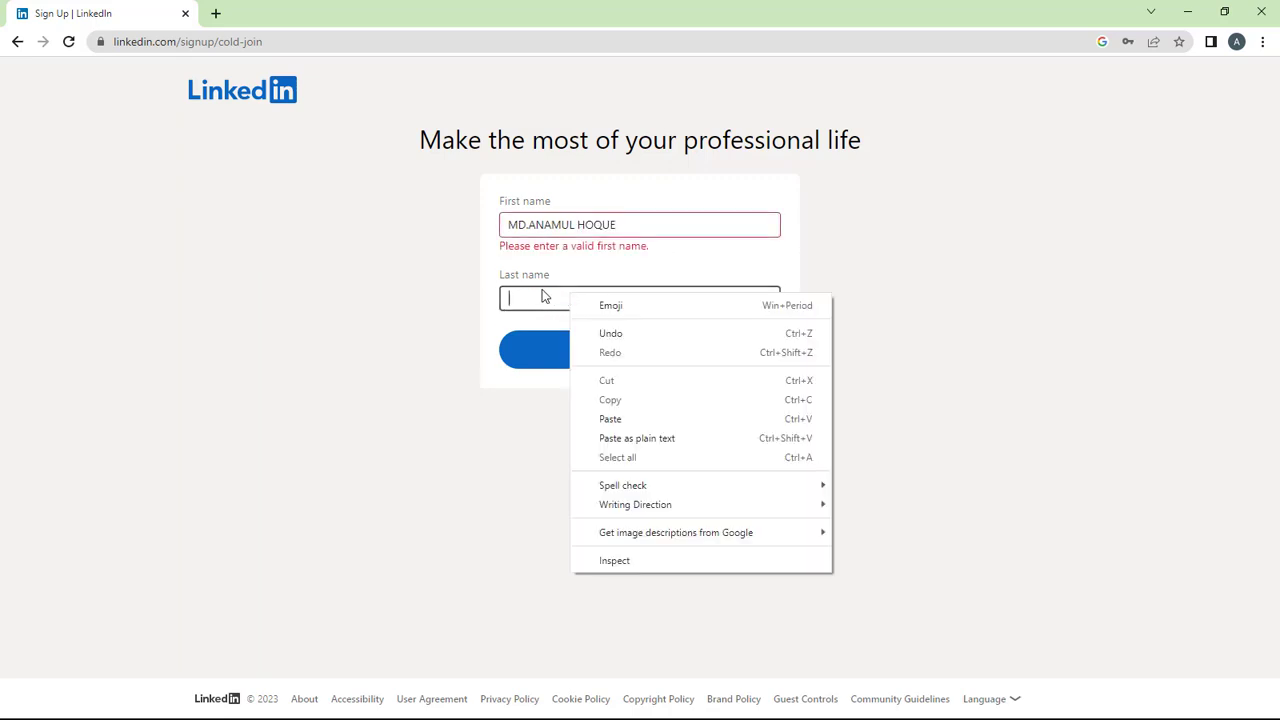
drag(578, 224, 632, 227)
key(ctrl+c)
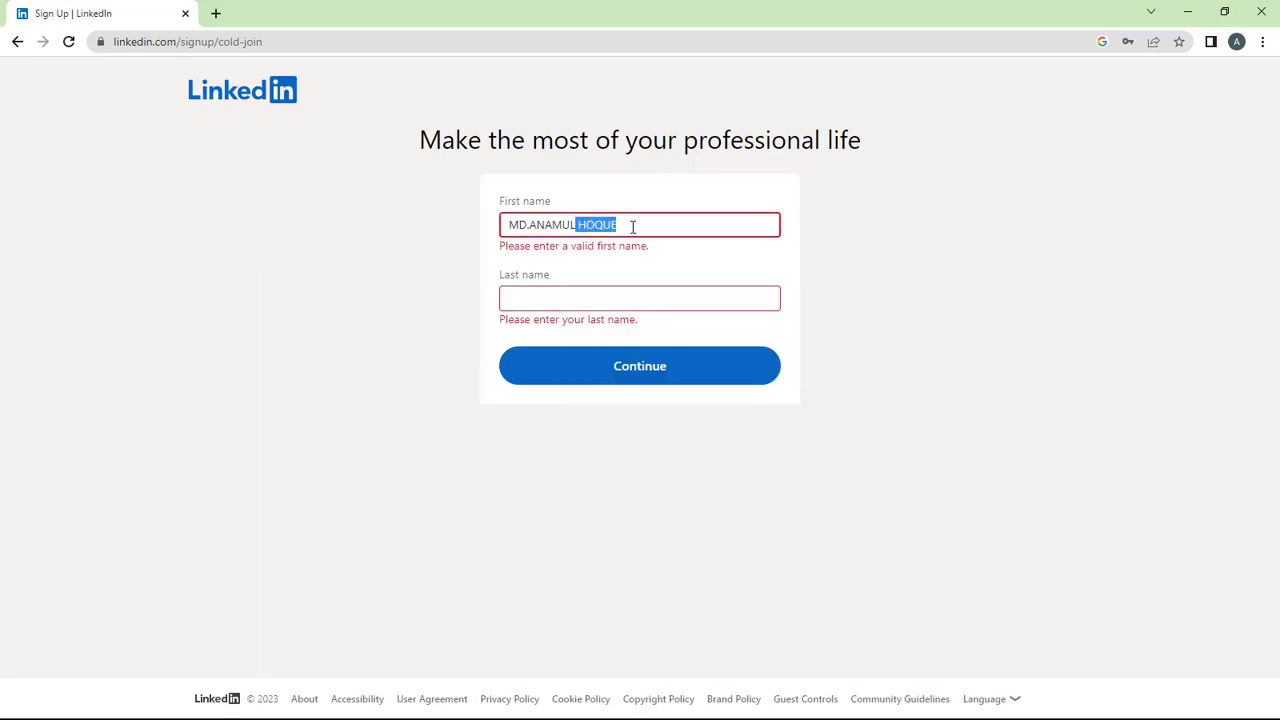
key(BackSpace)
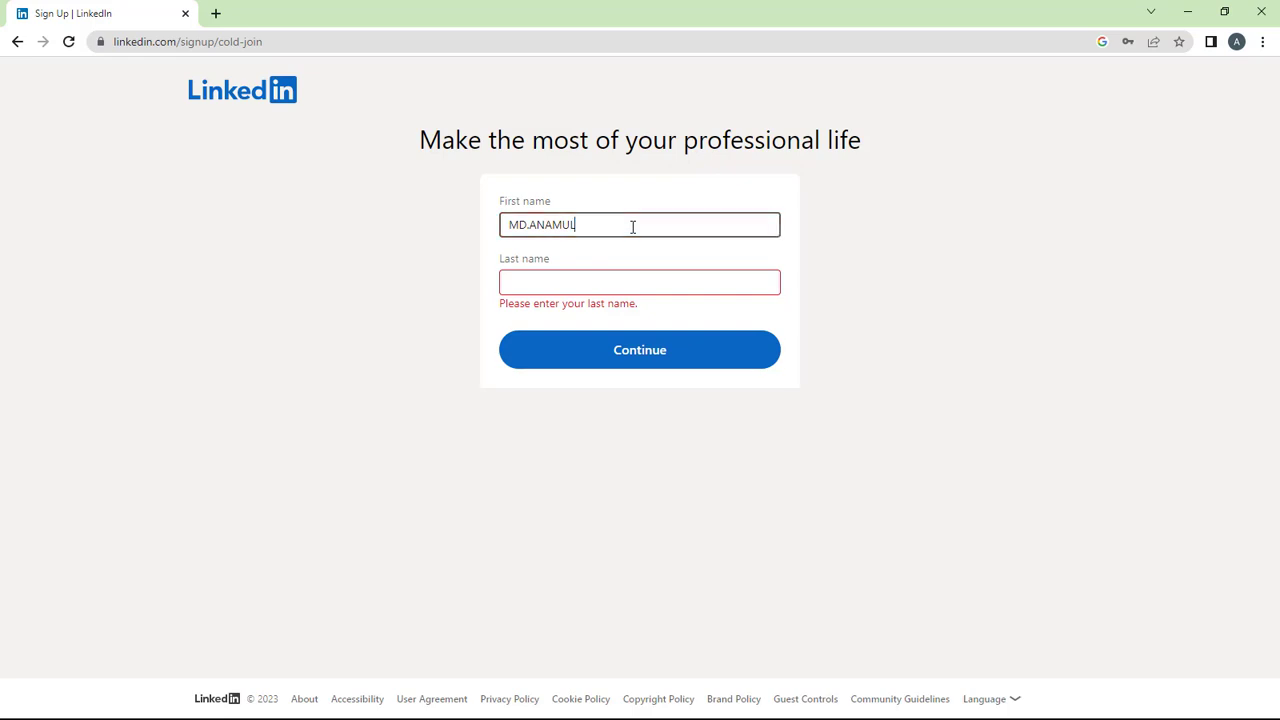
click(578, 291)
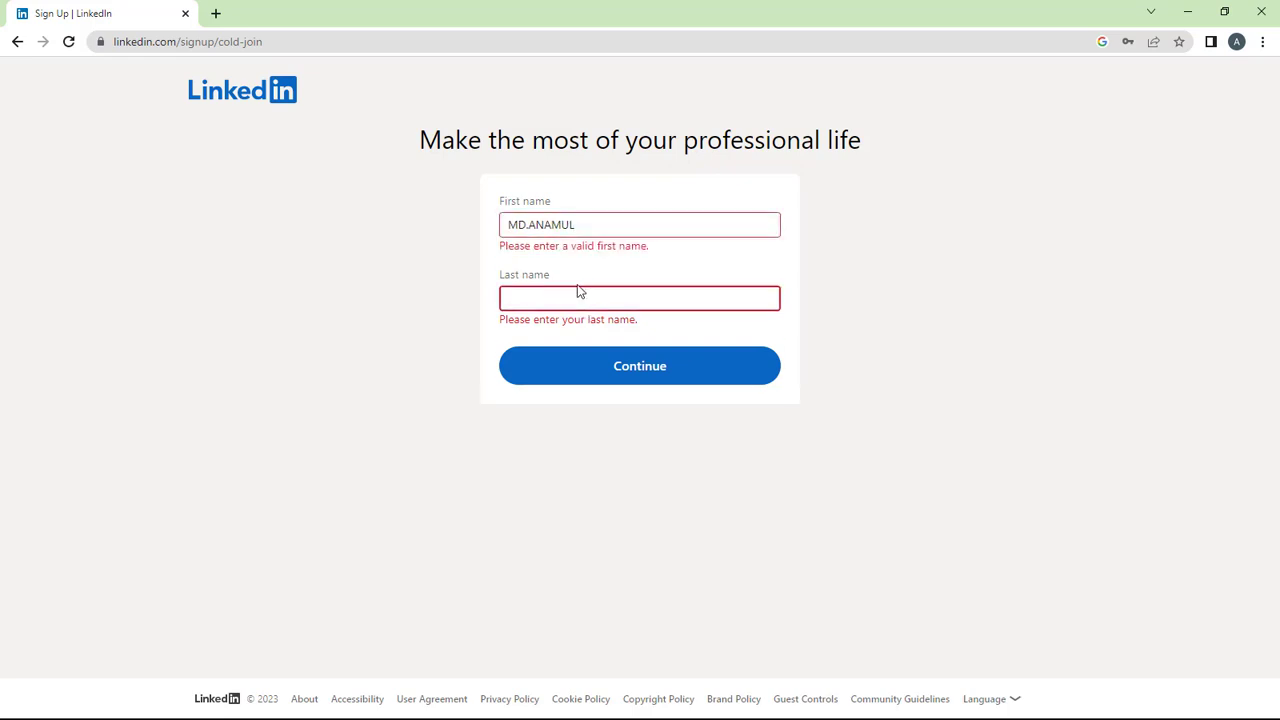
key(ctrl+v)
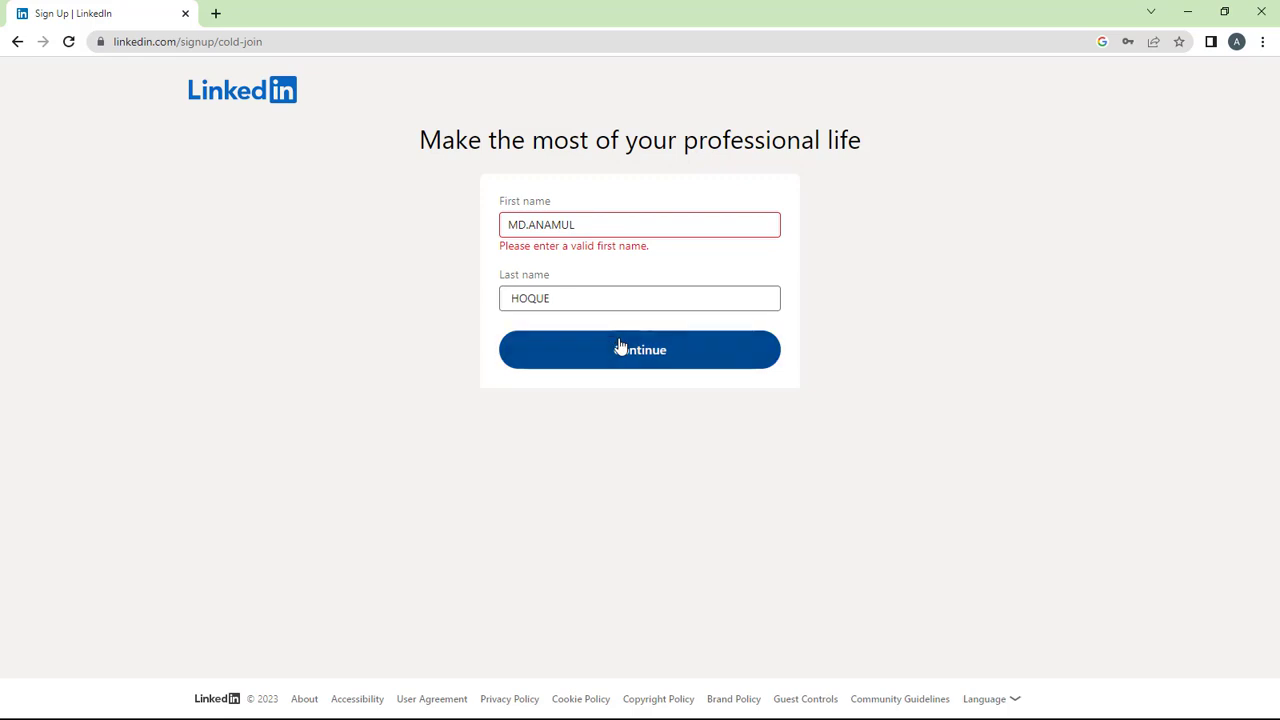
Correct the first name and submit the names with Continue.
click(620, 347)
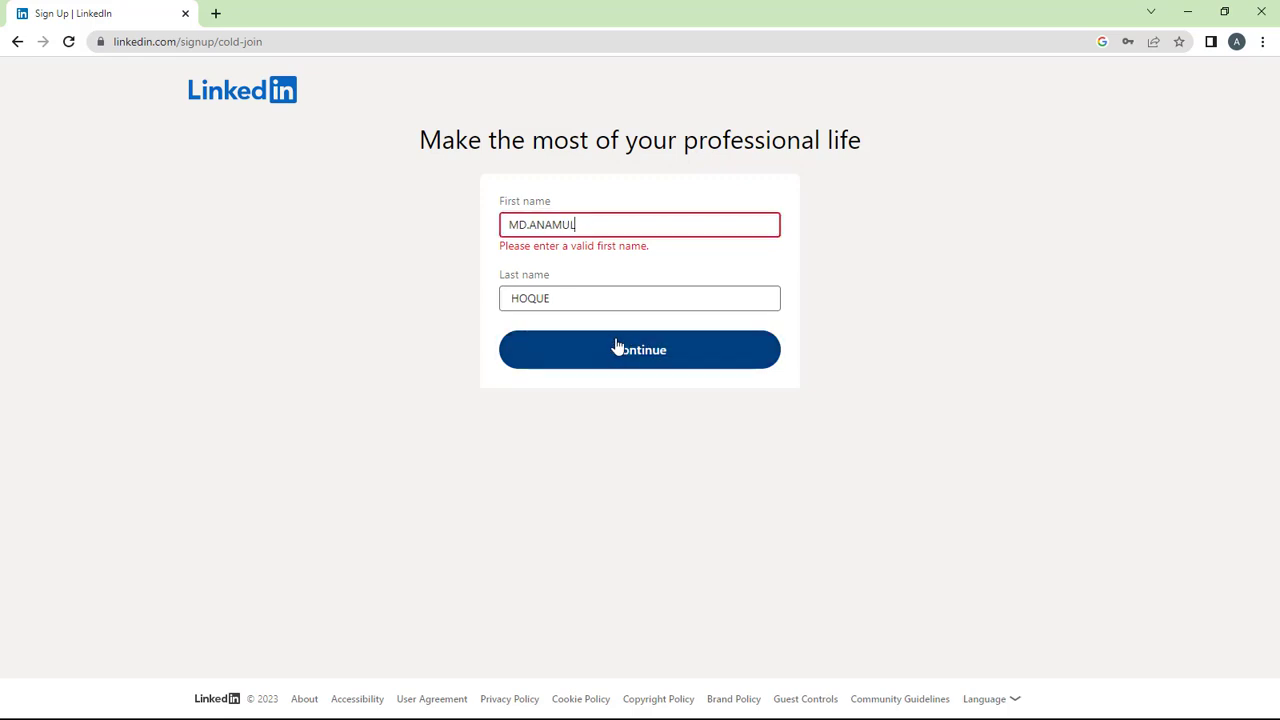
click(530, 224)
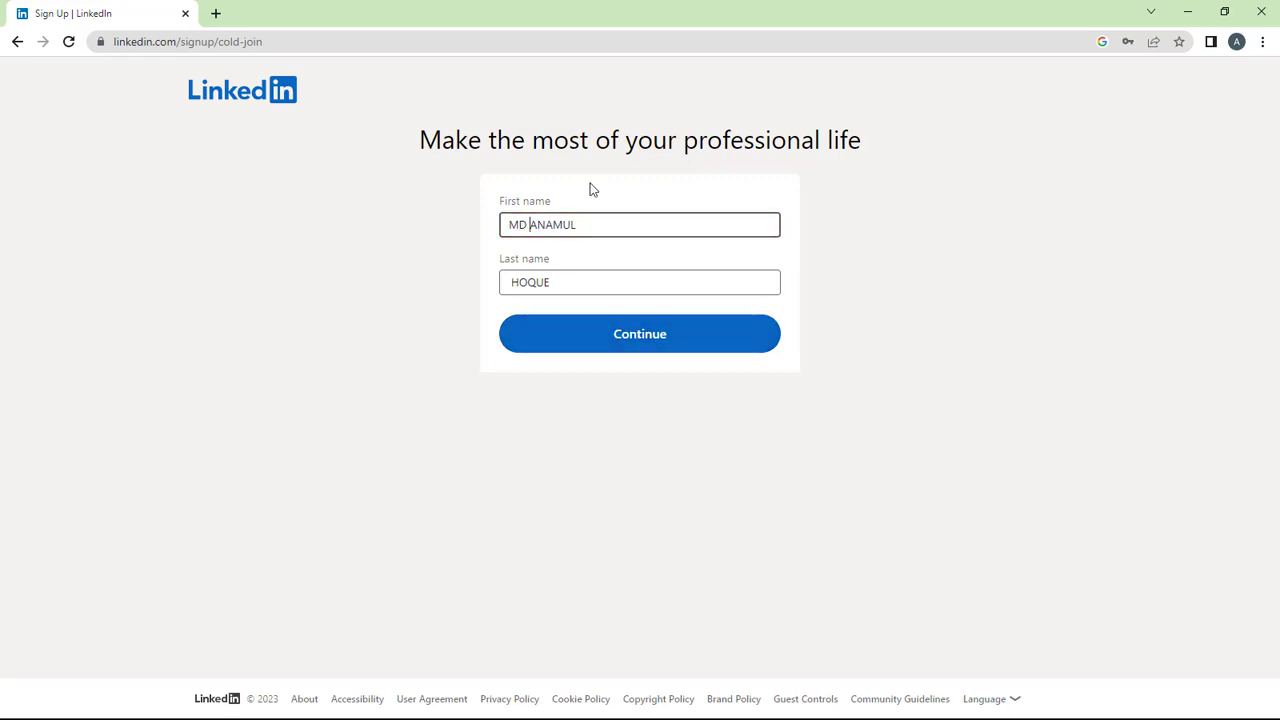
click(631, 323)
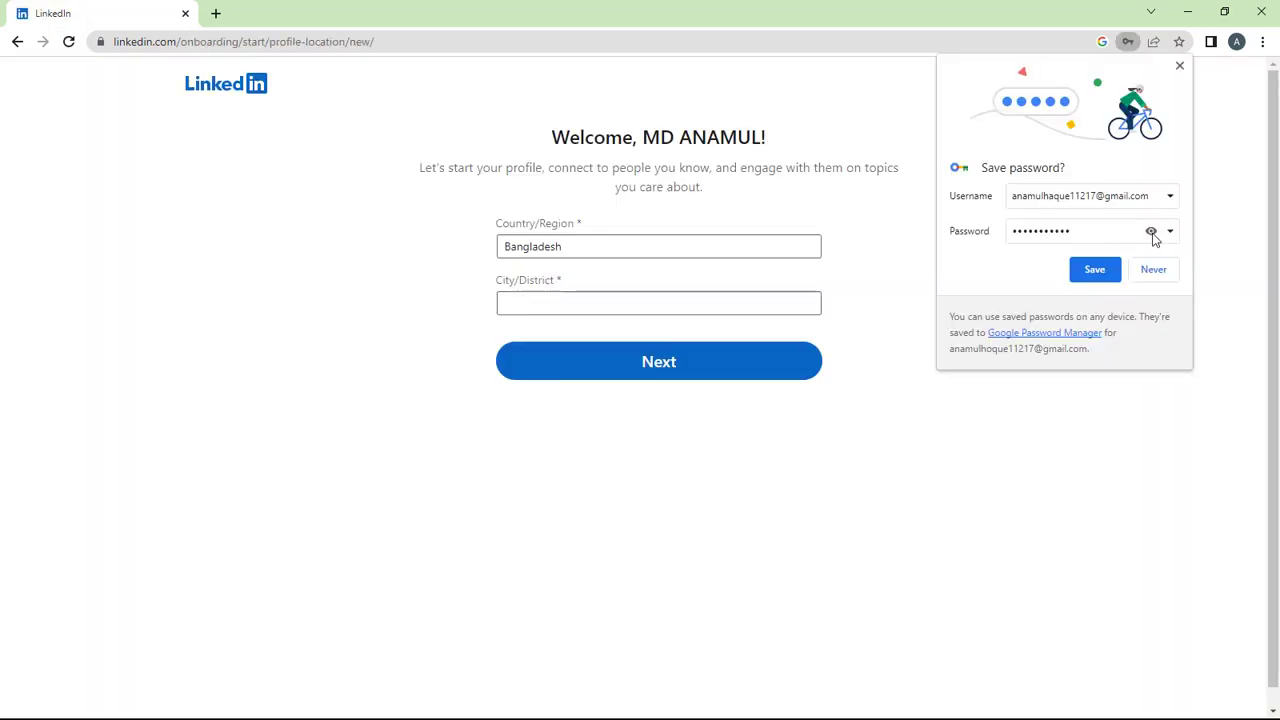
Save the new password in Chrome and keep Country/Region as Bangladesh.
click(1095, 277)
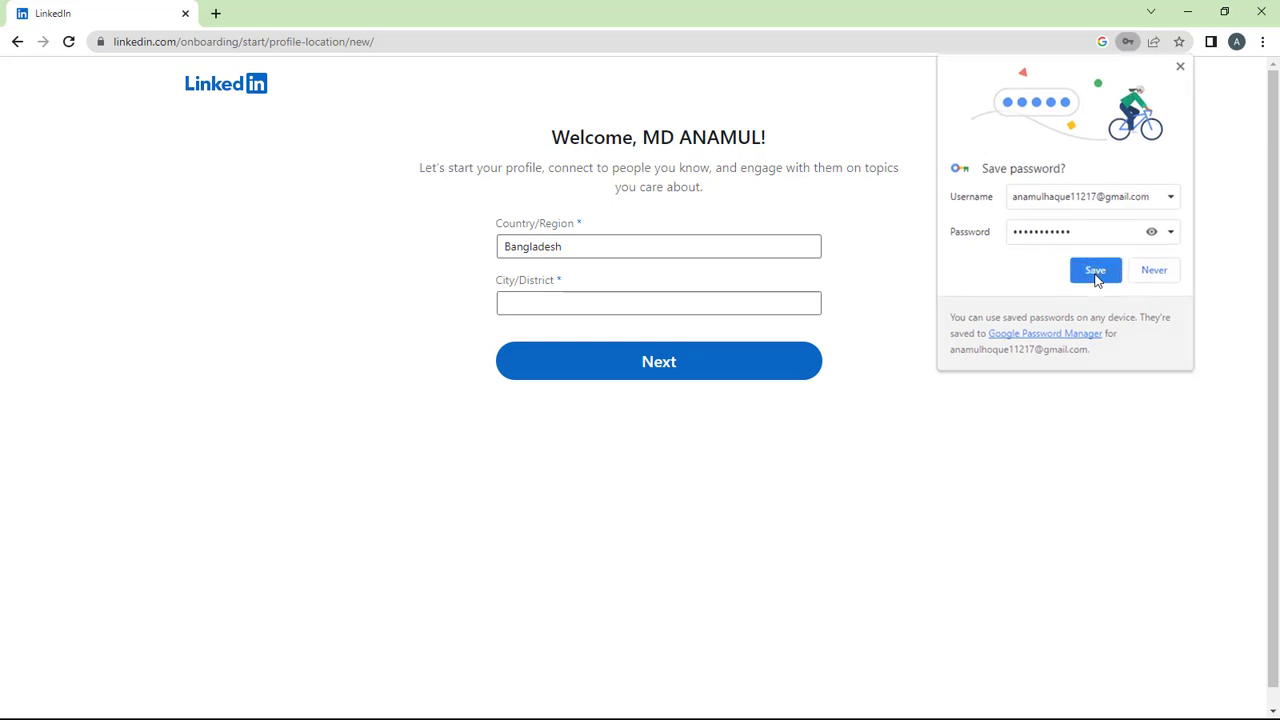
double_click(580, 251)
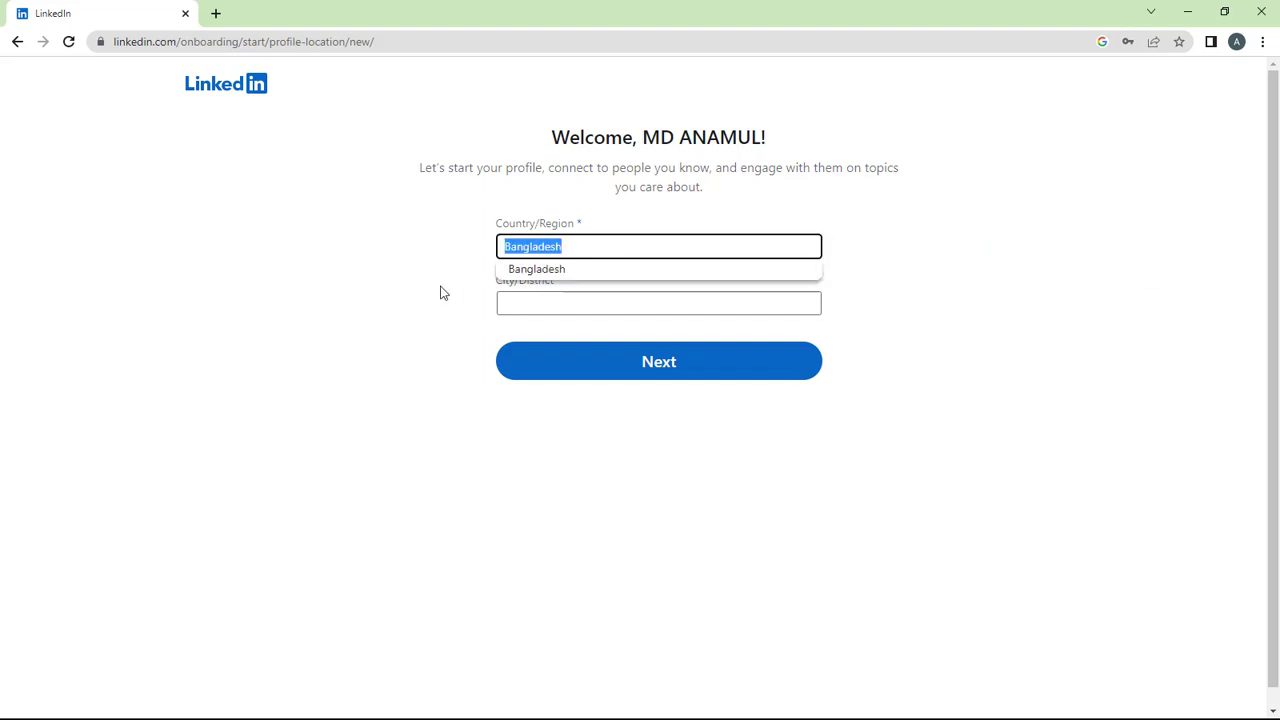
click(450, 281)
Set City/District to Rajshahi, Bangladesh and submit the location.
click(524, 292)
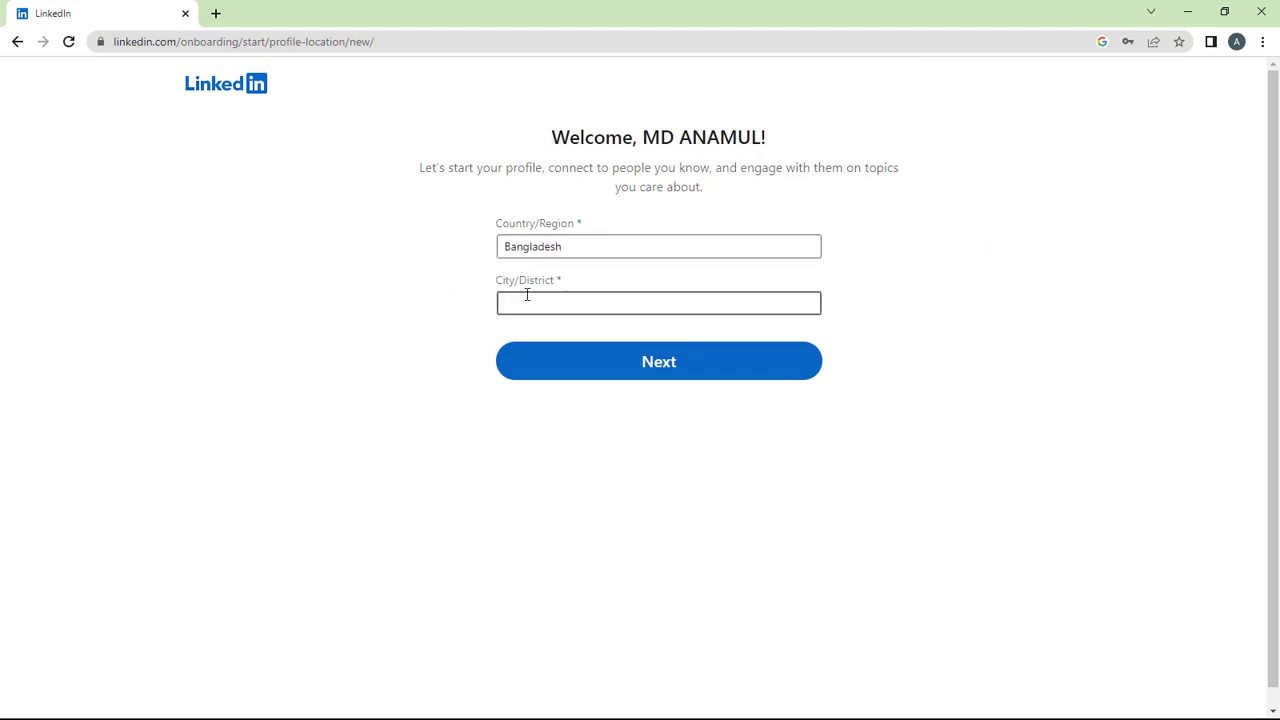
click(540, 298)
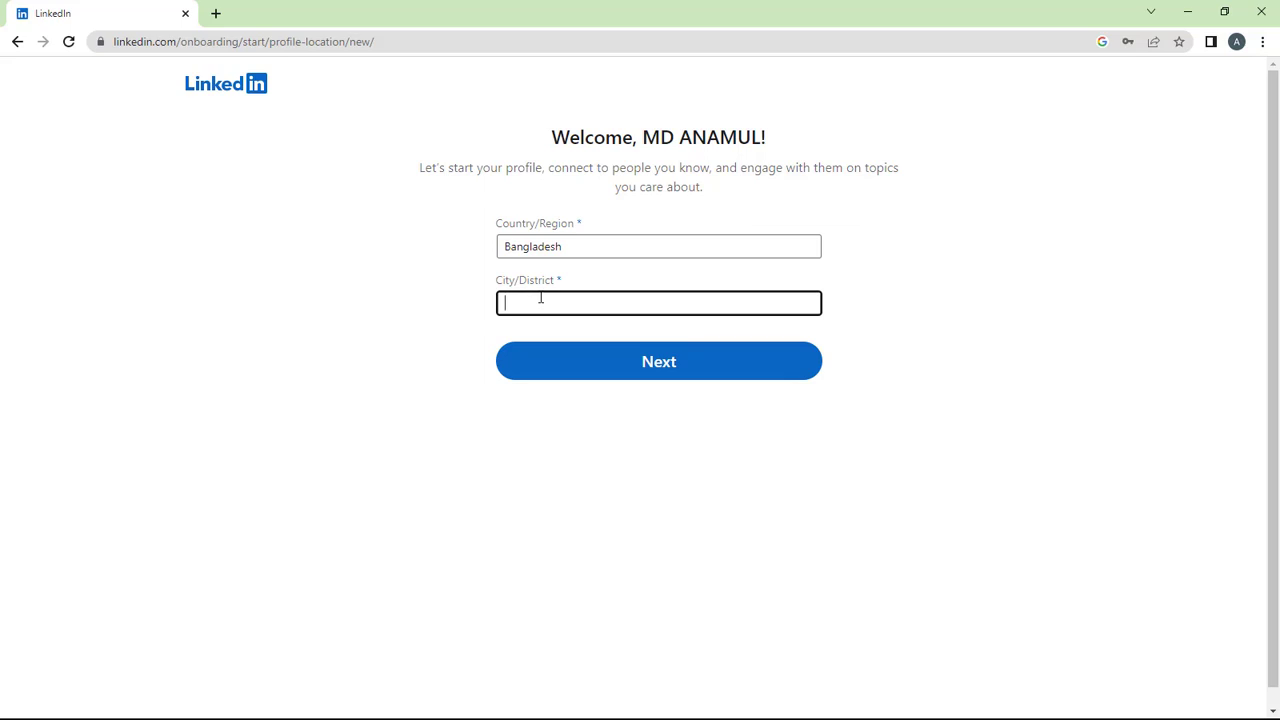
text(T)
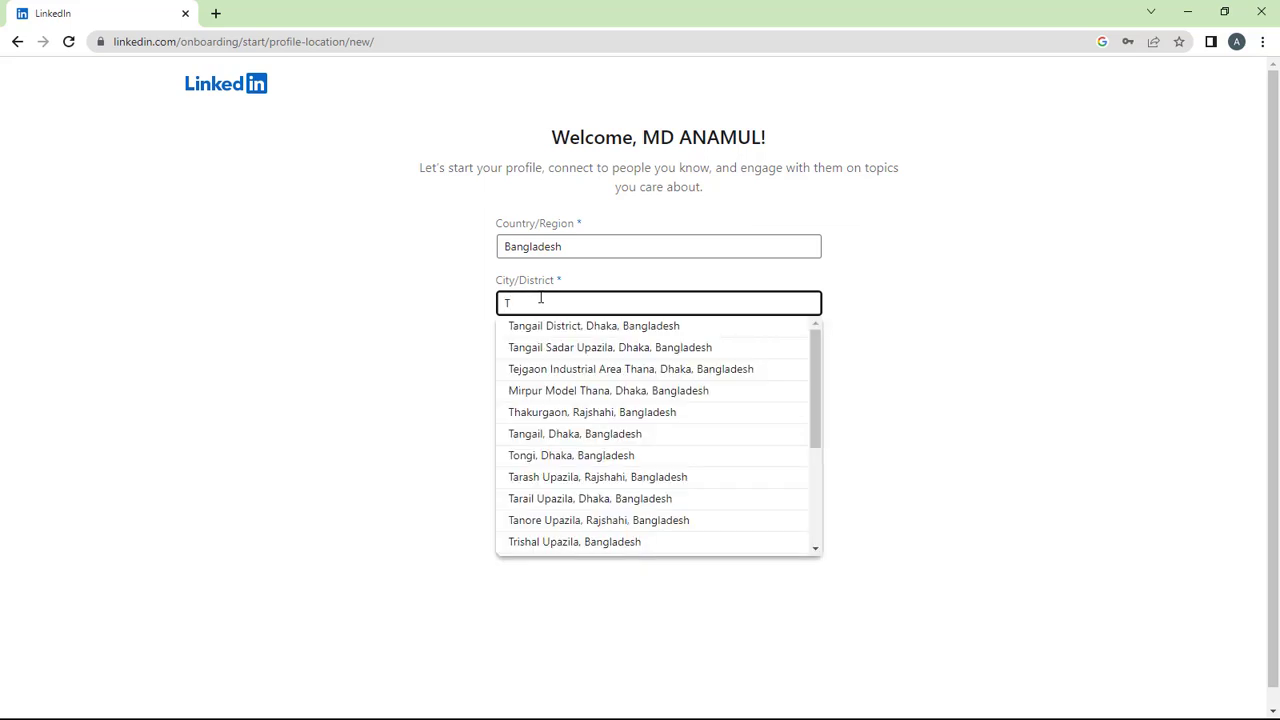
key(BackSpace)
text(RAJ)
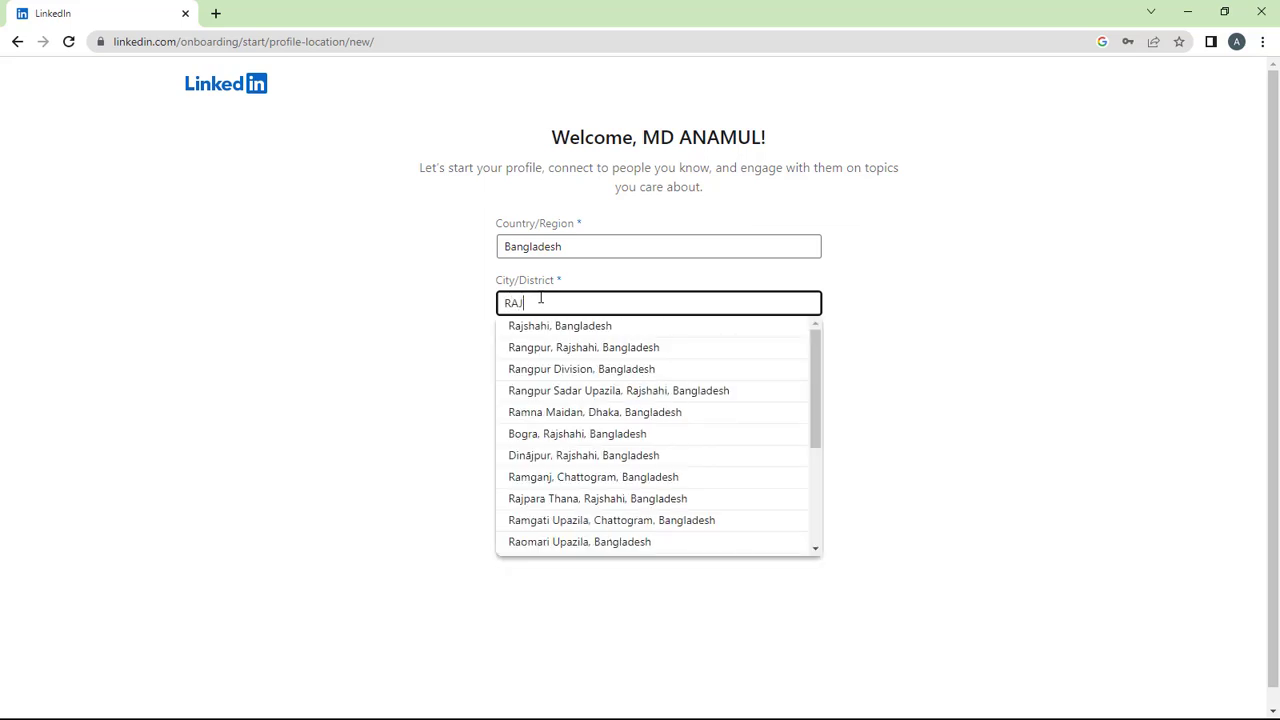
text(S)
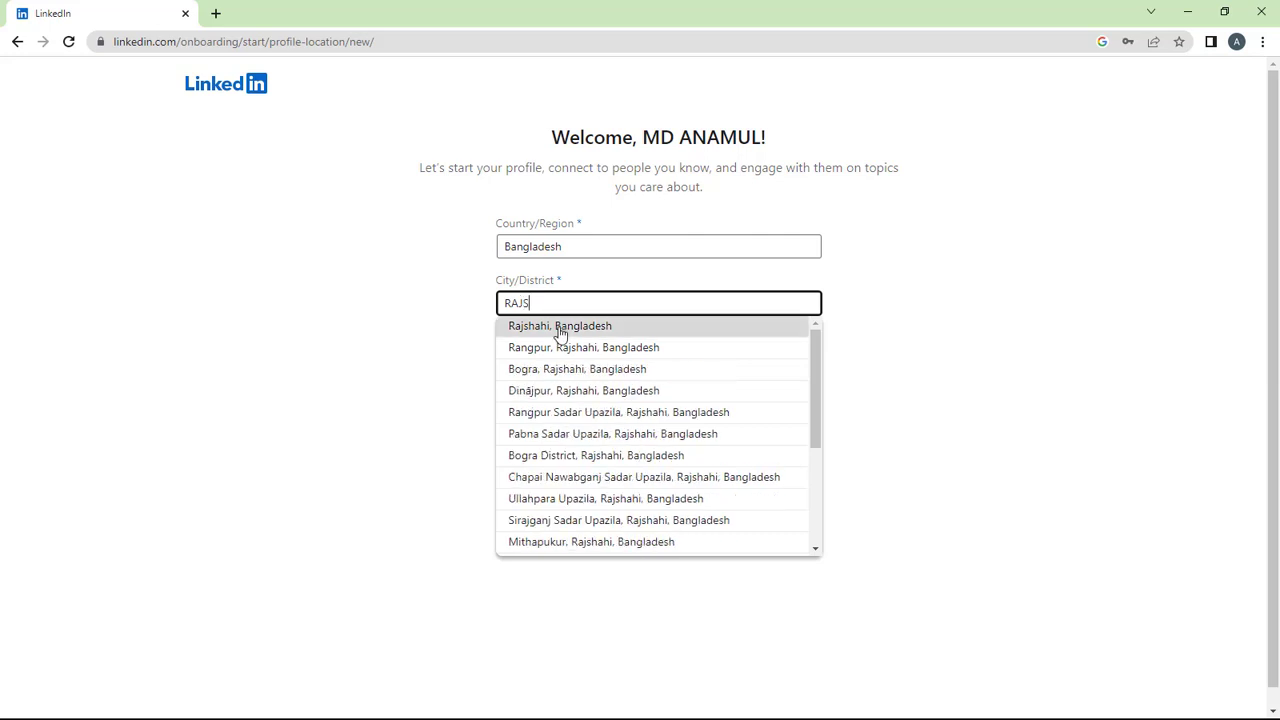
click(560, 328)
click(576, 355)
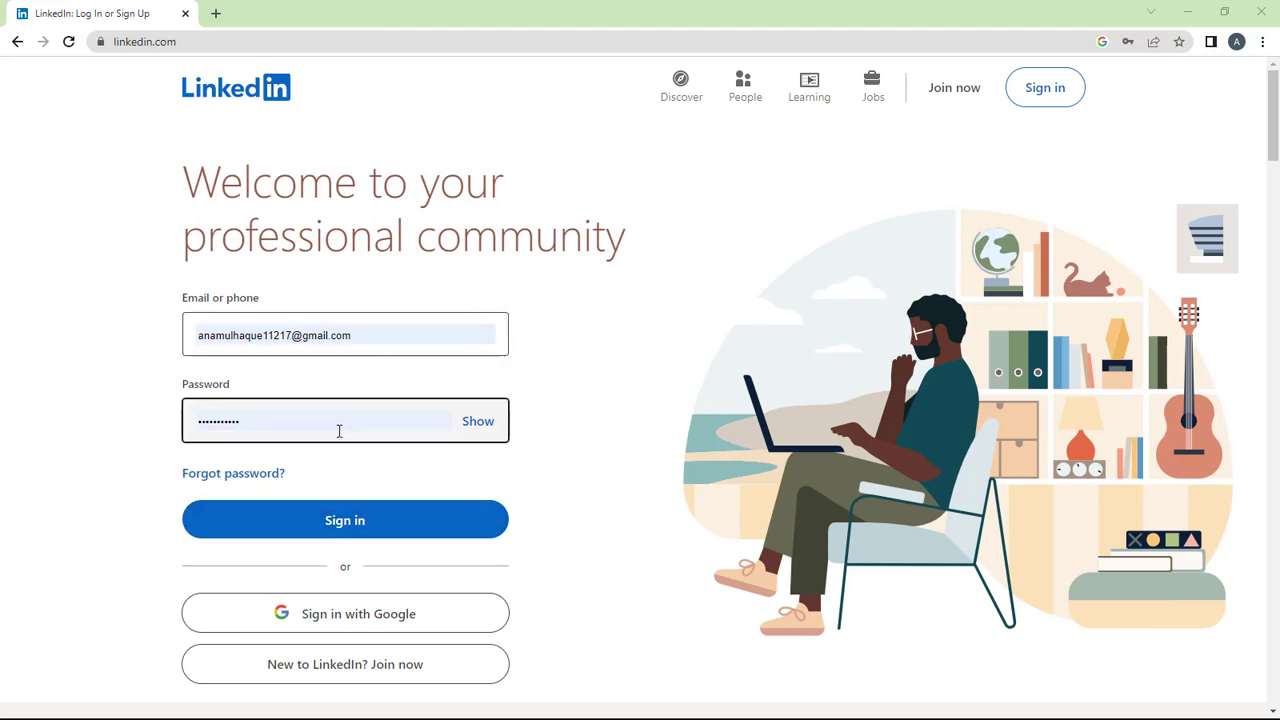
Sign in and play the downloaded audio version of the security check.
click(337, 520)
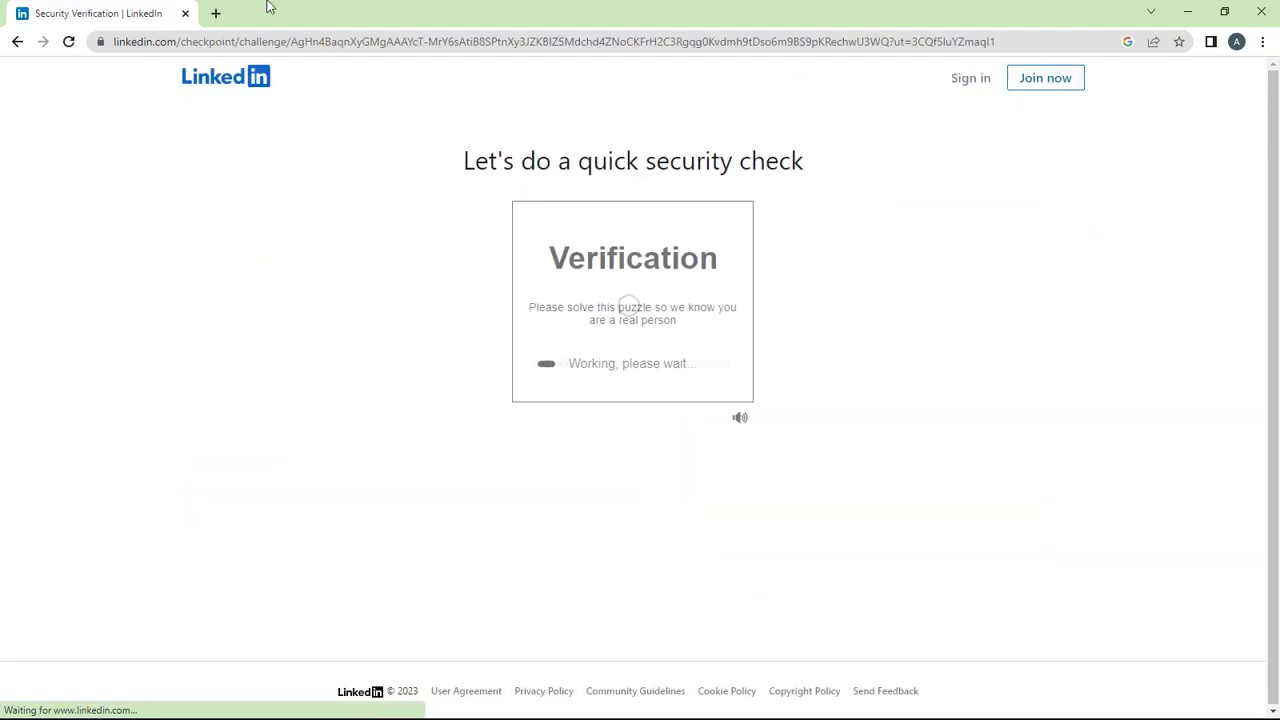
click(632, 359)
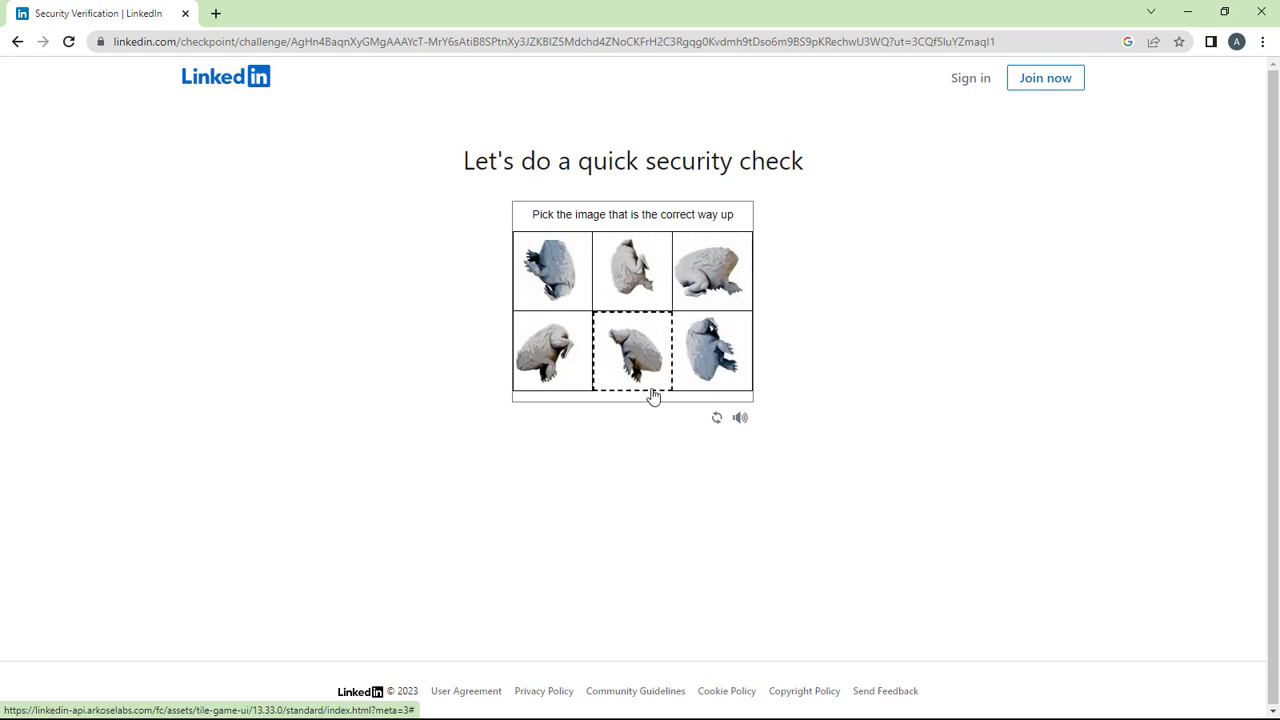
click(740, 418)
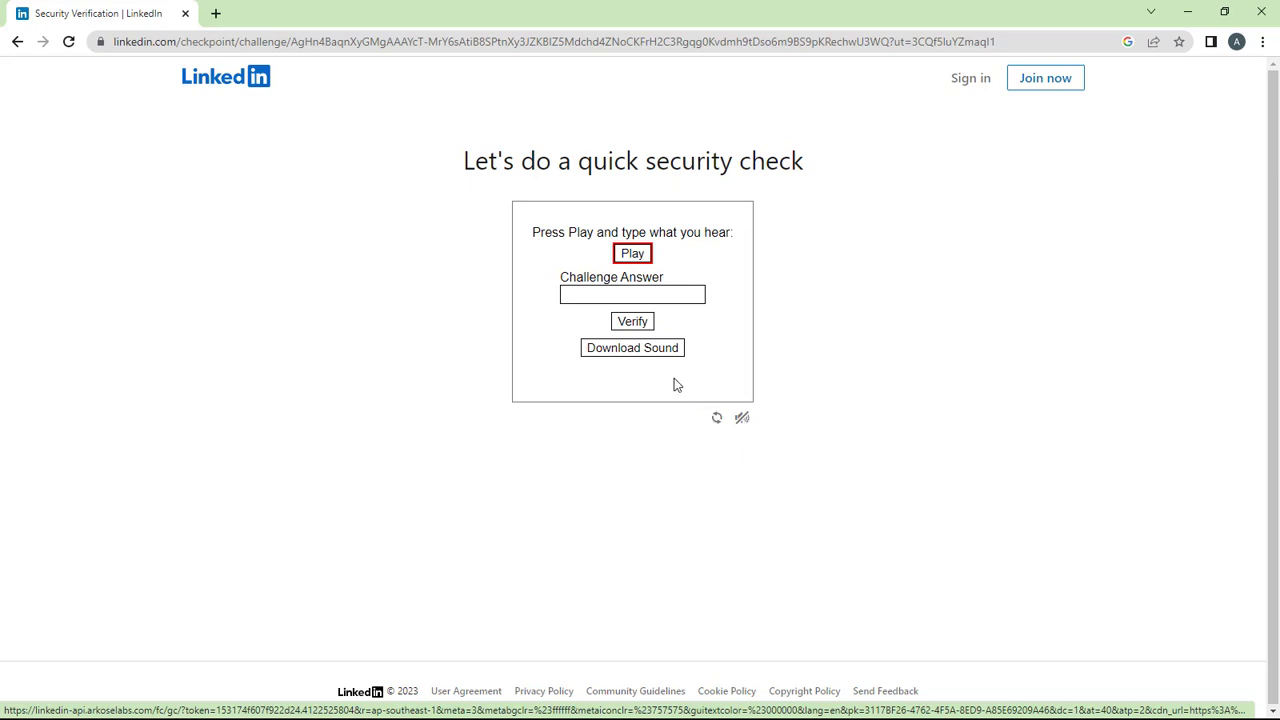
click(647, 362)
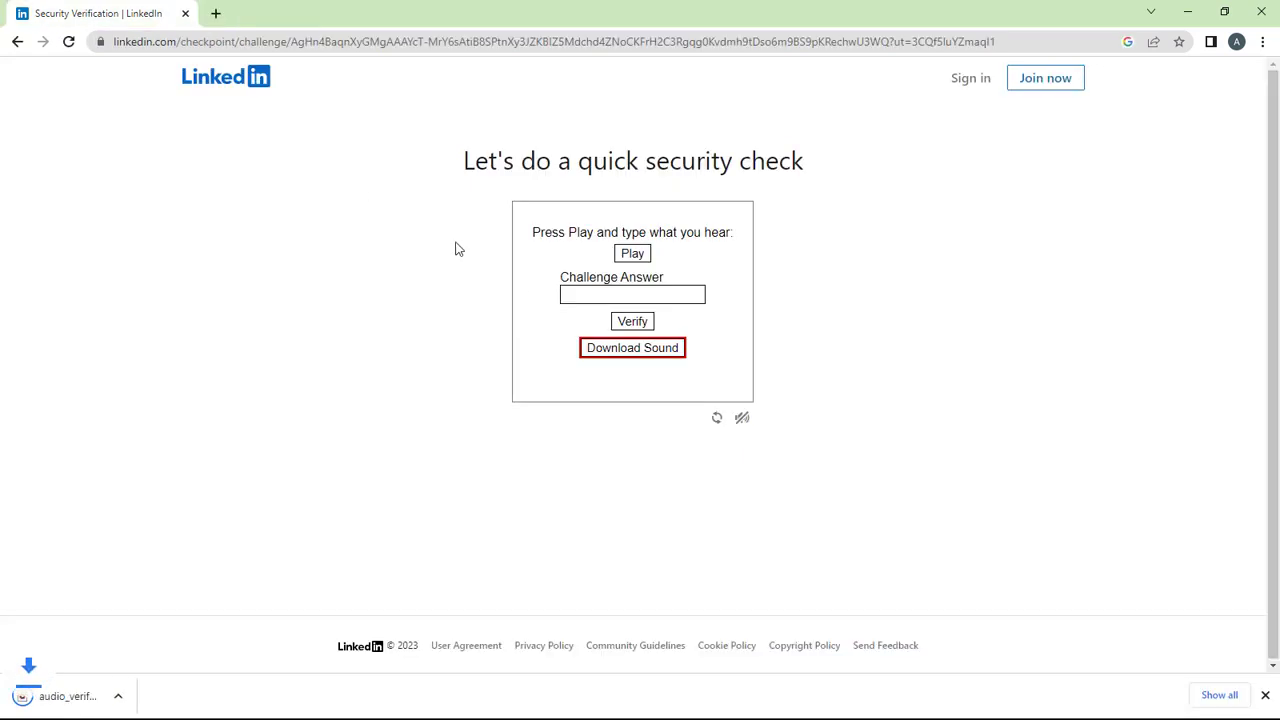
click(134, 705)
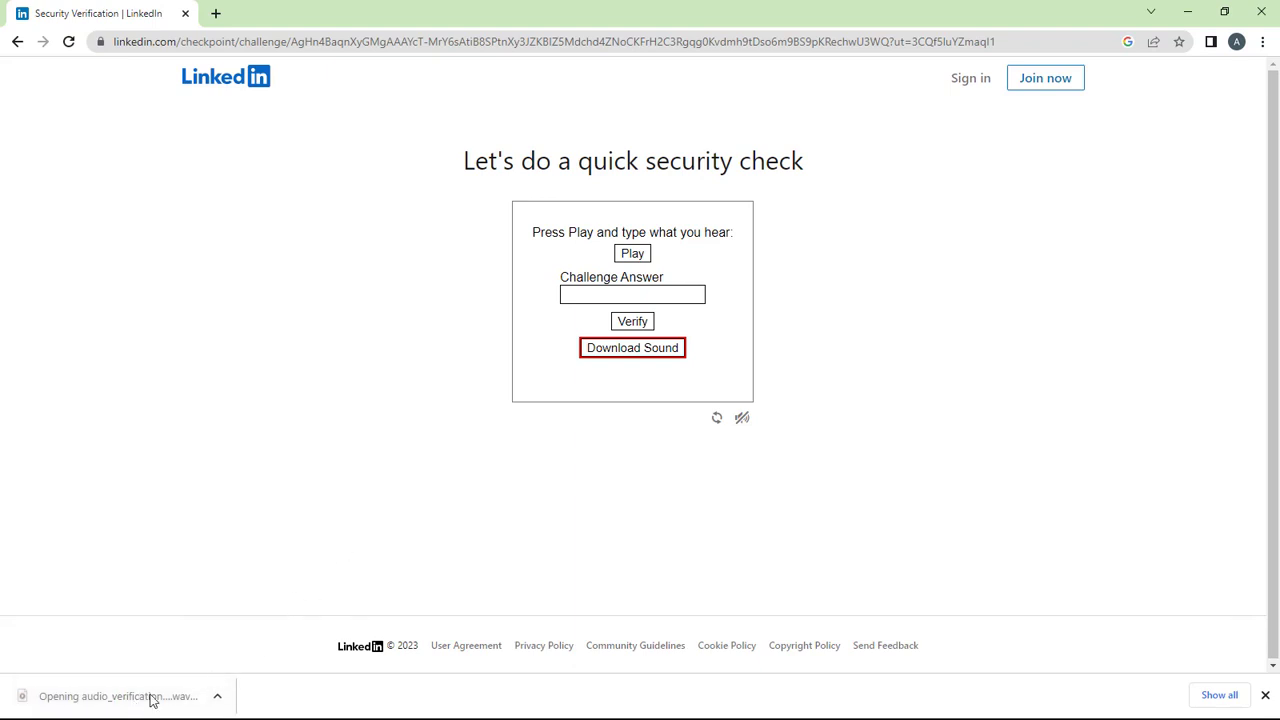
Enter the heard audio challenge answer and verify.
click(585, 295)
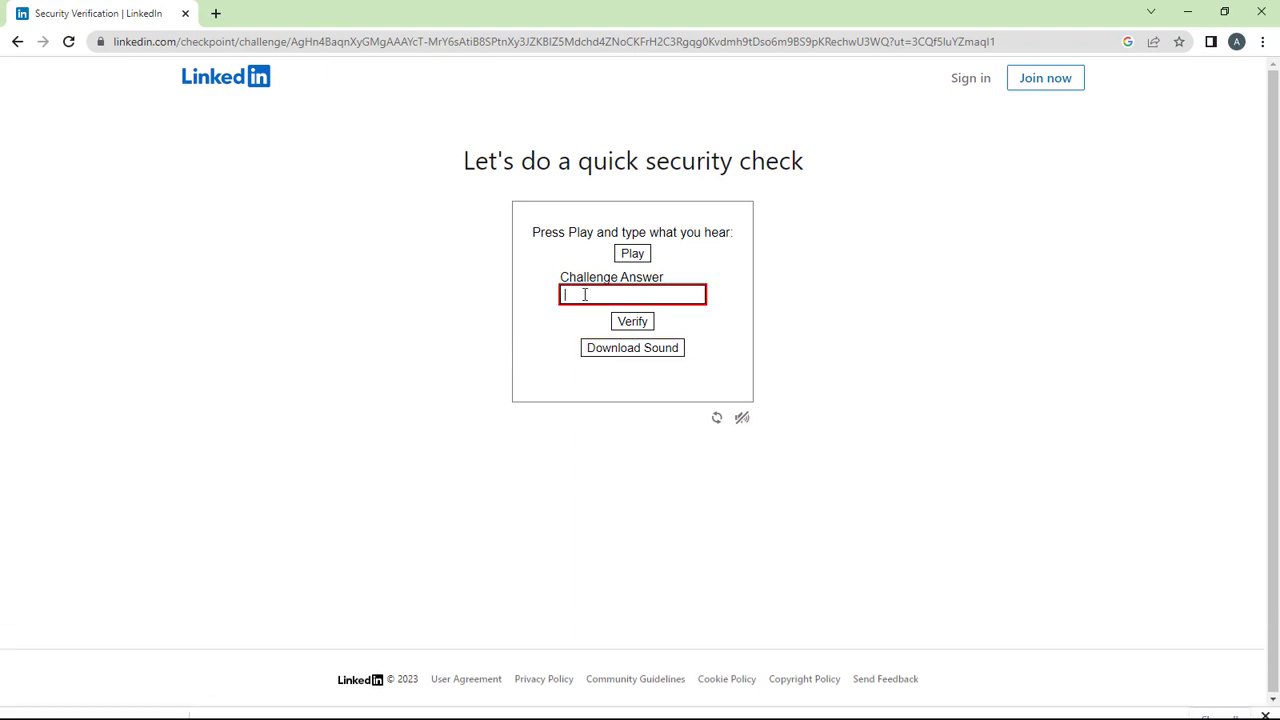
text(582)
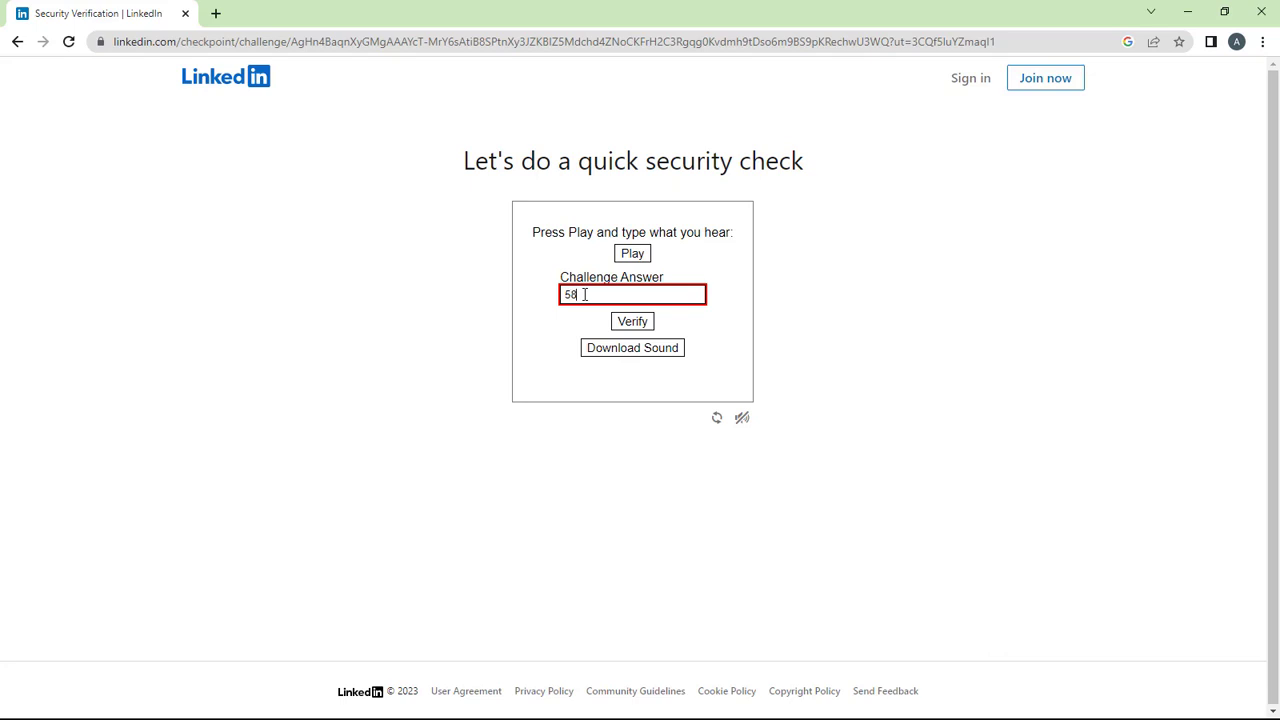
text(9825)
click(632, 321)
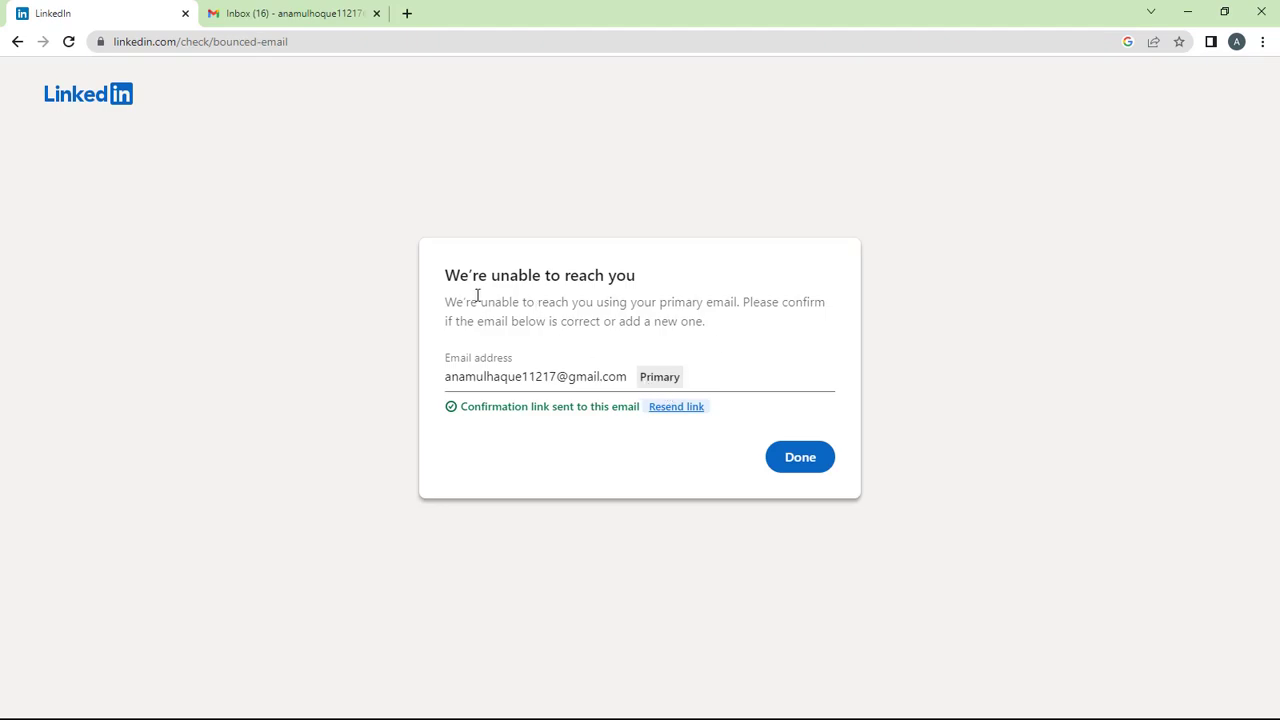
Close the 'We're unable to reach you' notice with Done.
click(794, 464)
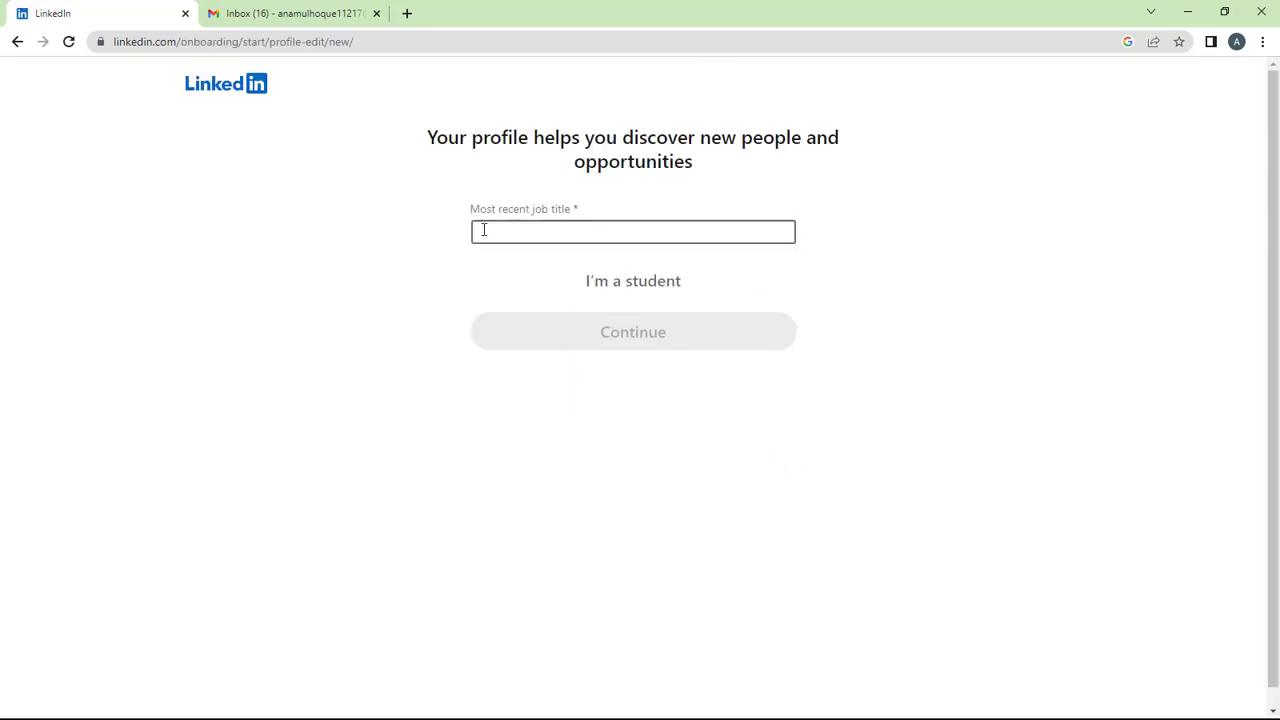
Set the most recent job title to Search Engine Optimization Specialist from the 'SEA' suggestions.
triple_click(491, 171)
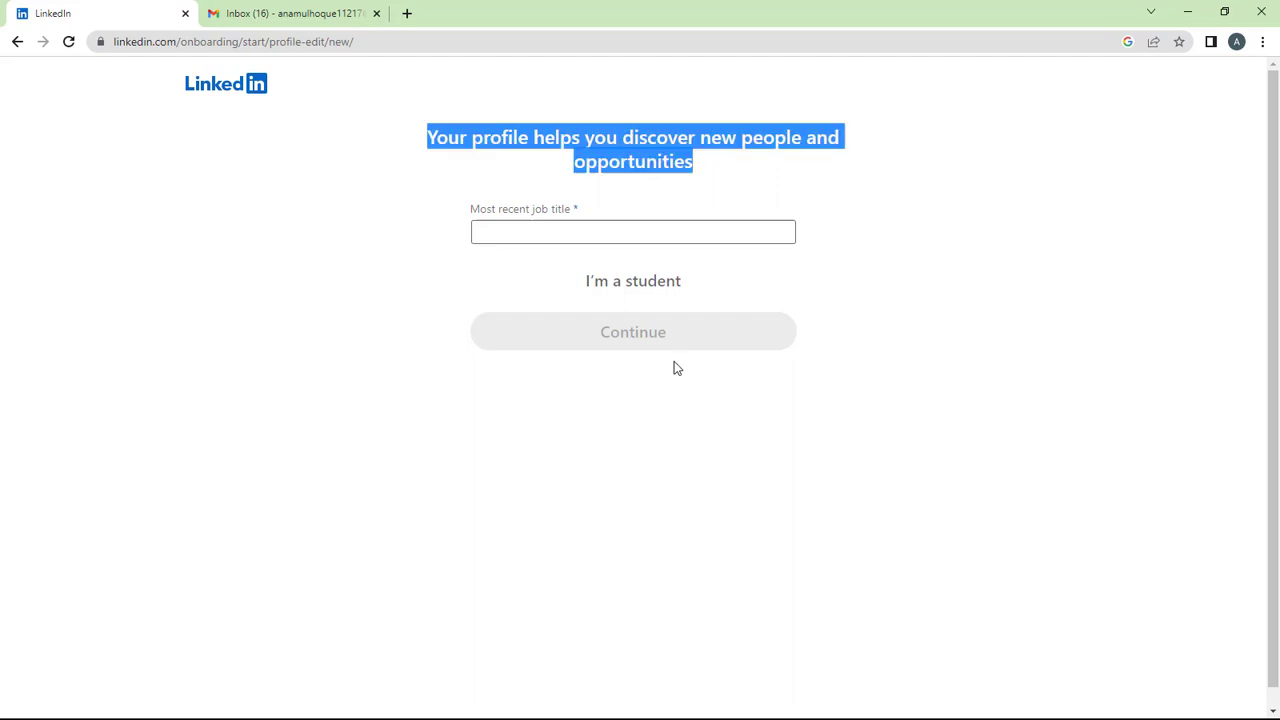
click(590, 238)
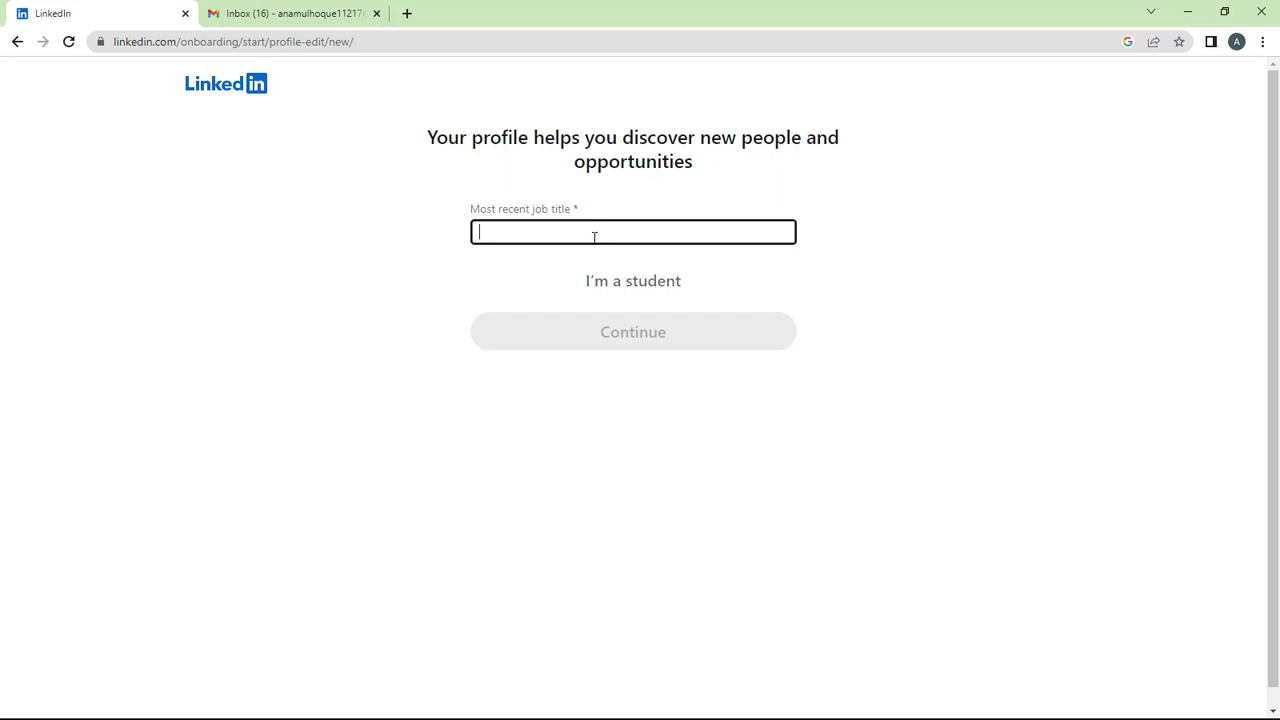
text(SEA)
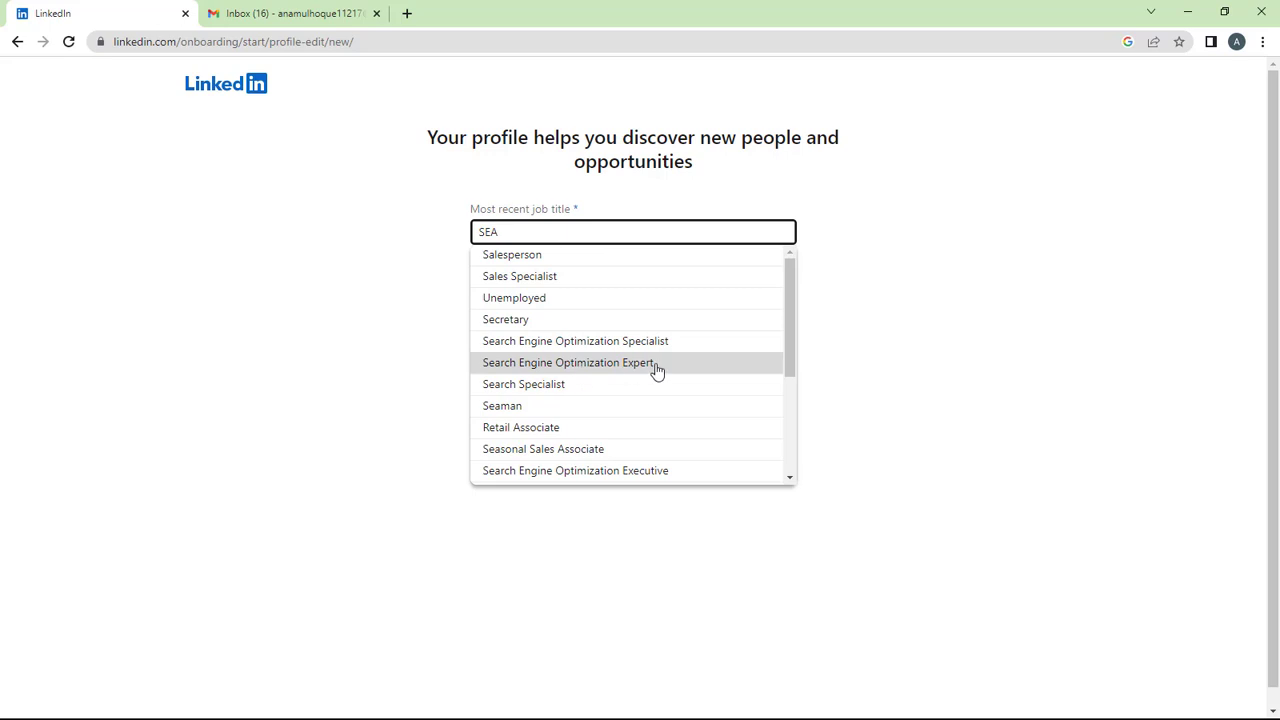
click(533, 348)
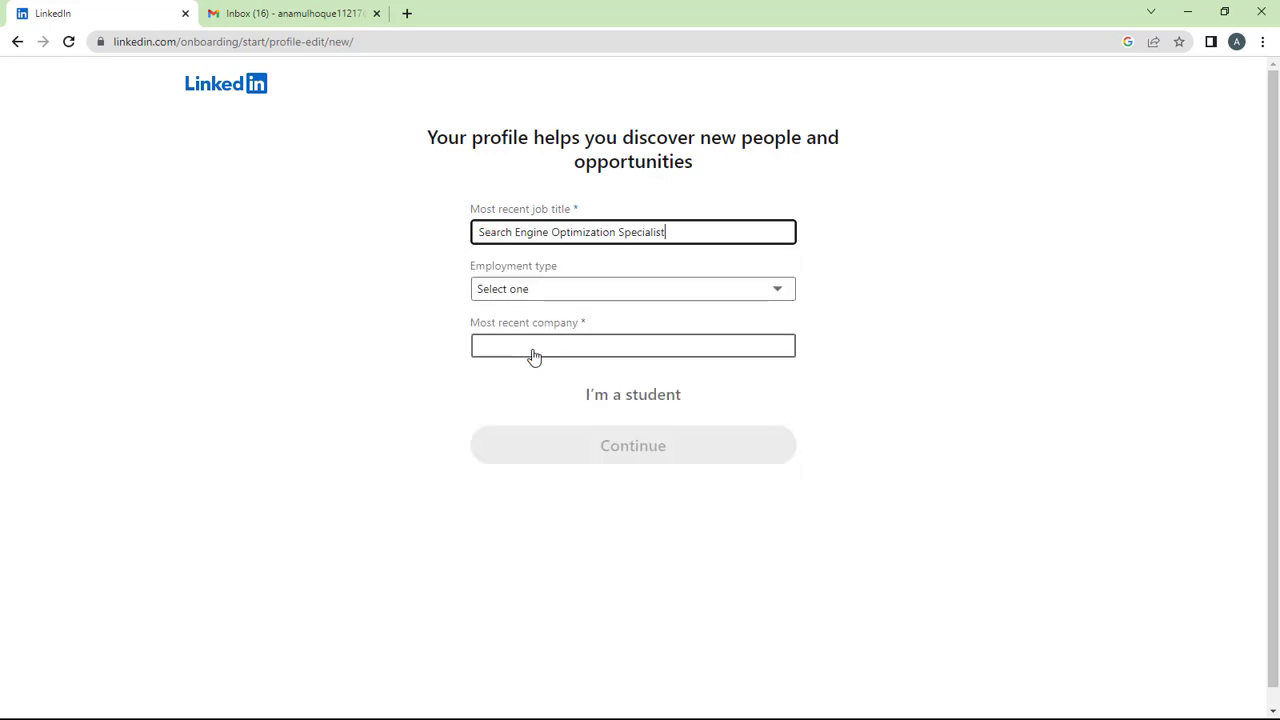
Set the employment type to Full-time.
click(553, 296)
click(395, 266)
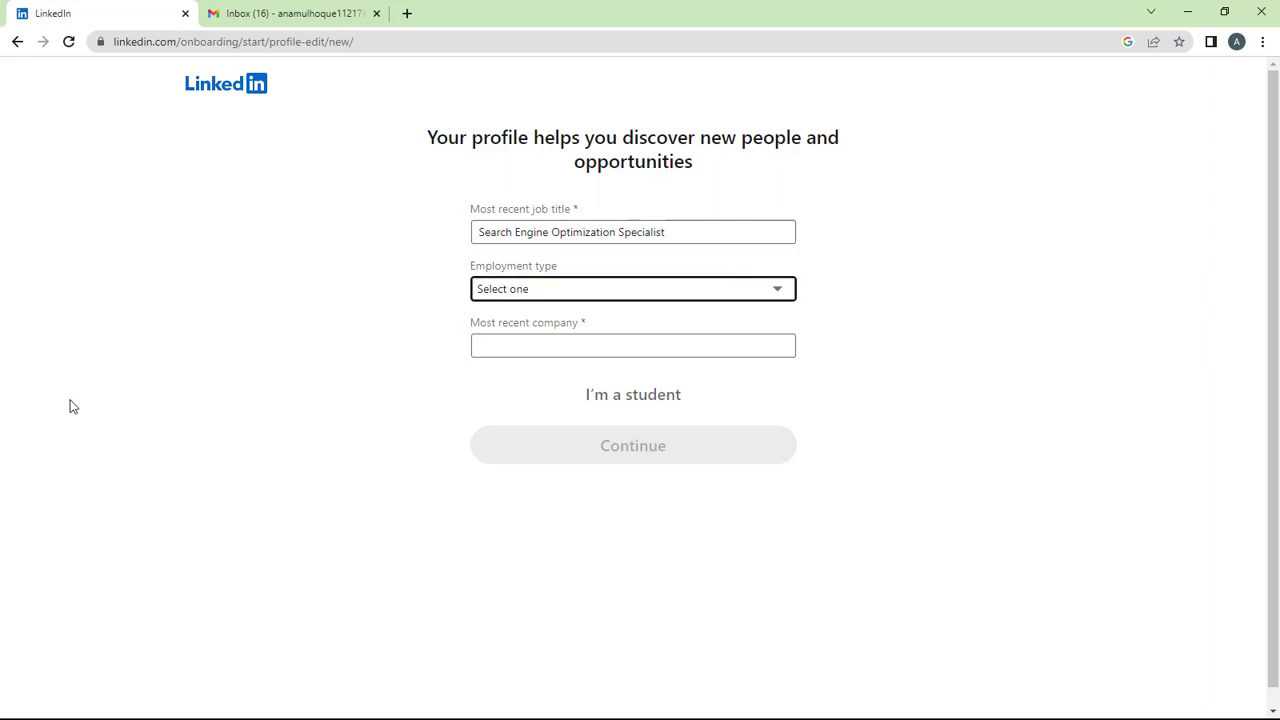
click(483, 300)
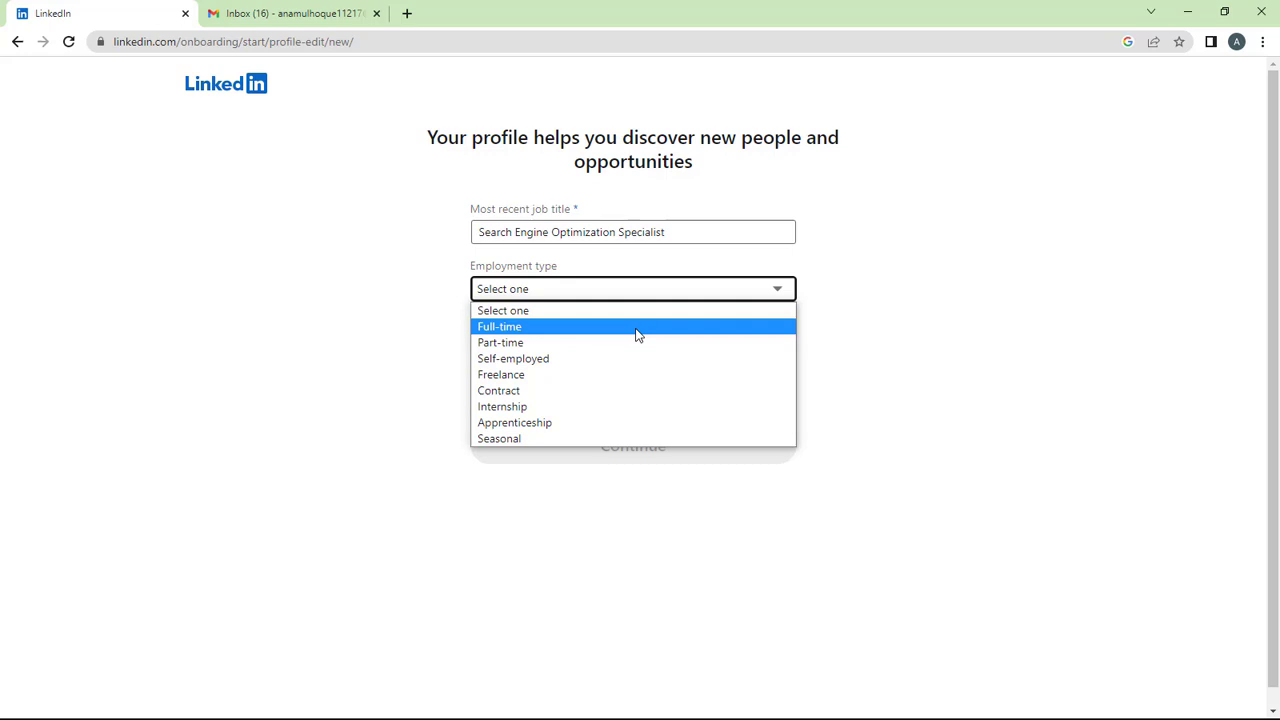
click(538, 328)
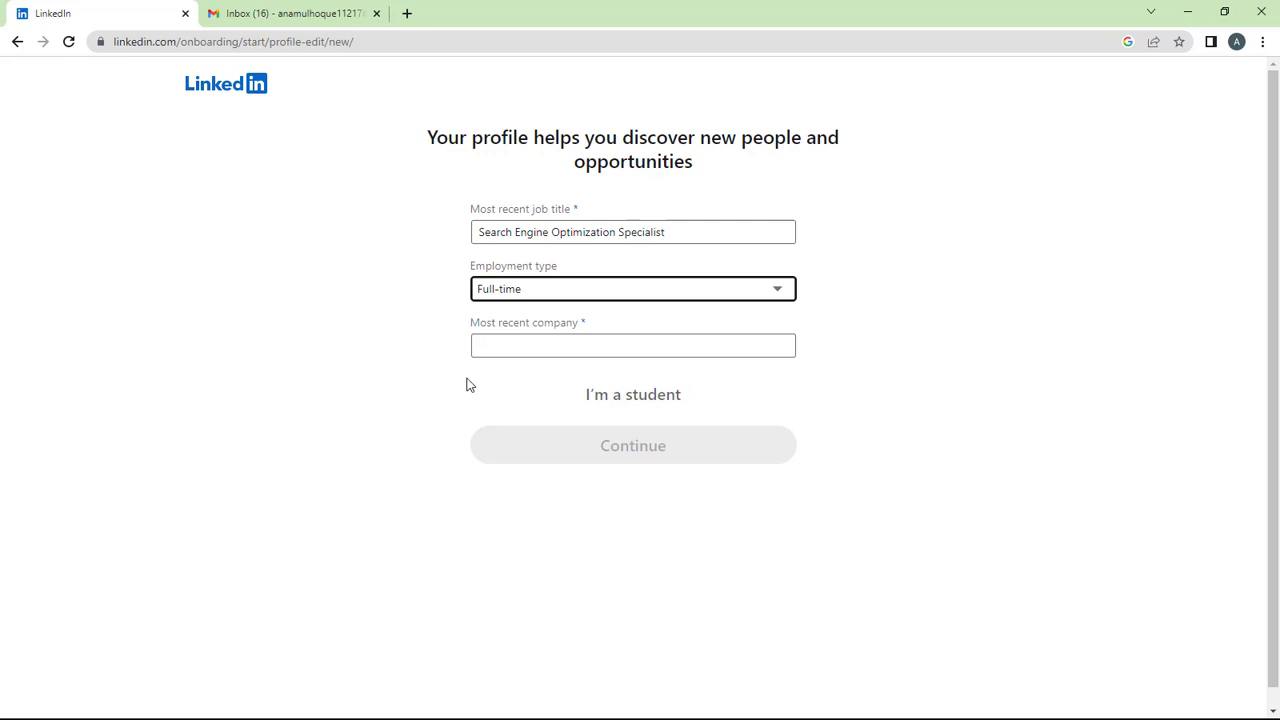
Set the most recent company to PRAN-RFL Group by searching 'PRAN'.
click(531, 350)
click(430, 336)
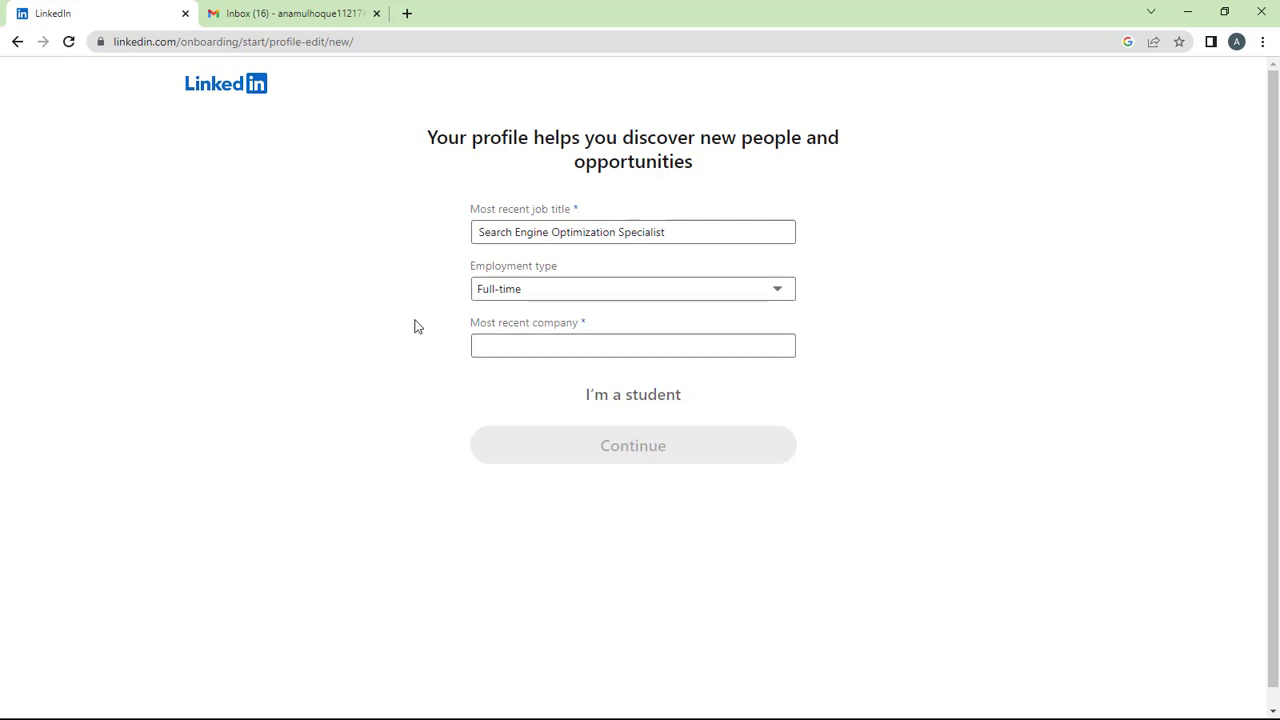
click(517, 348)
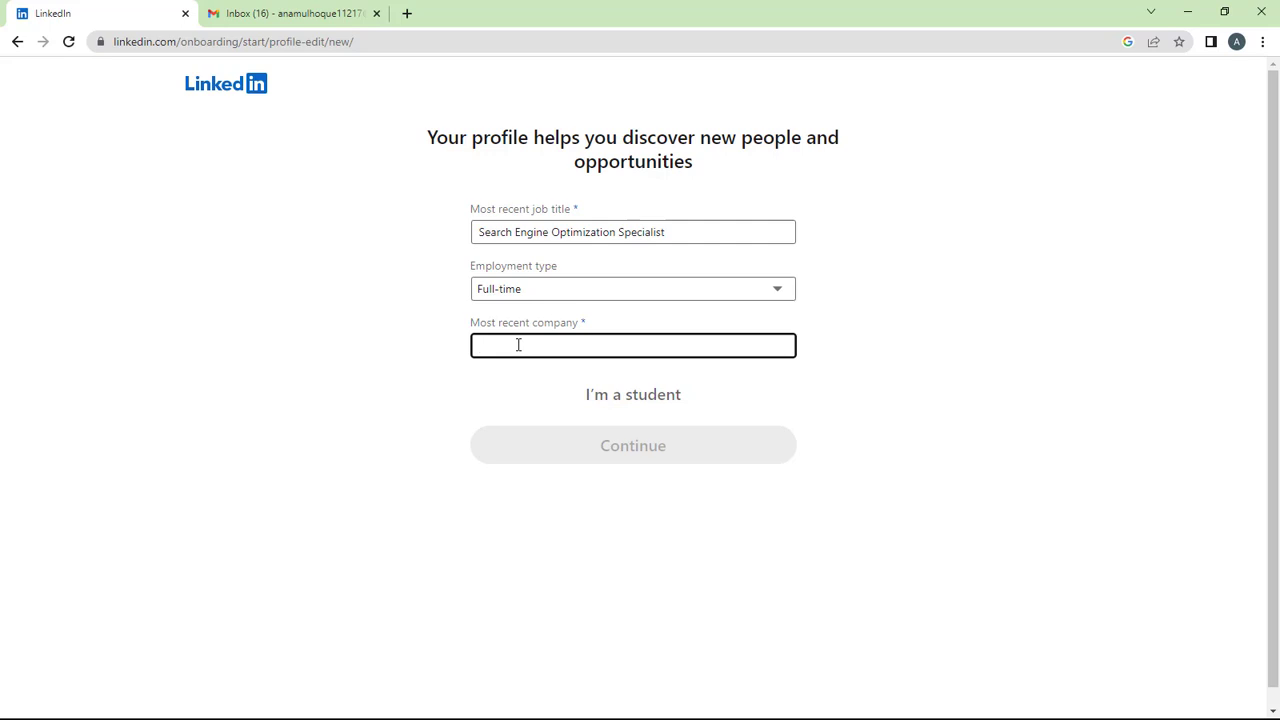
text(P)
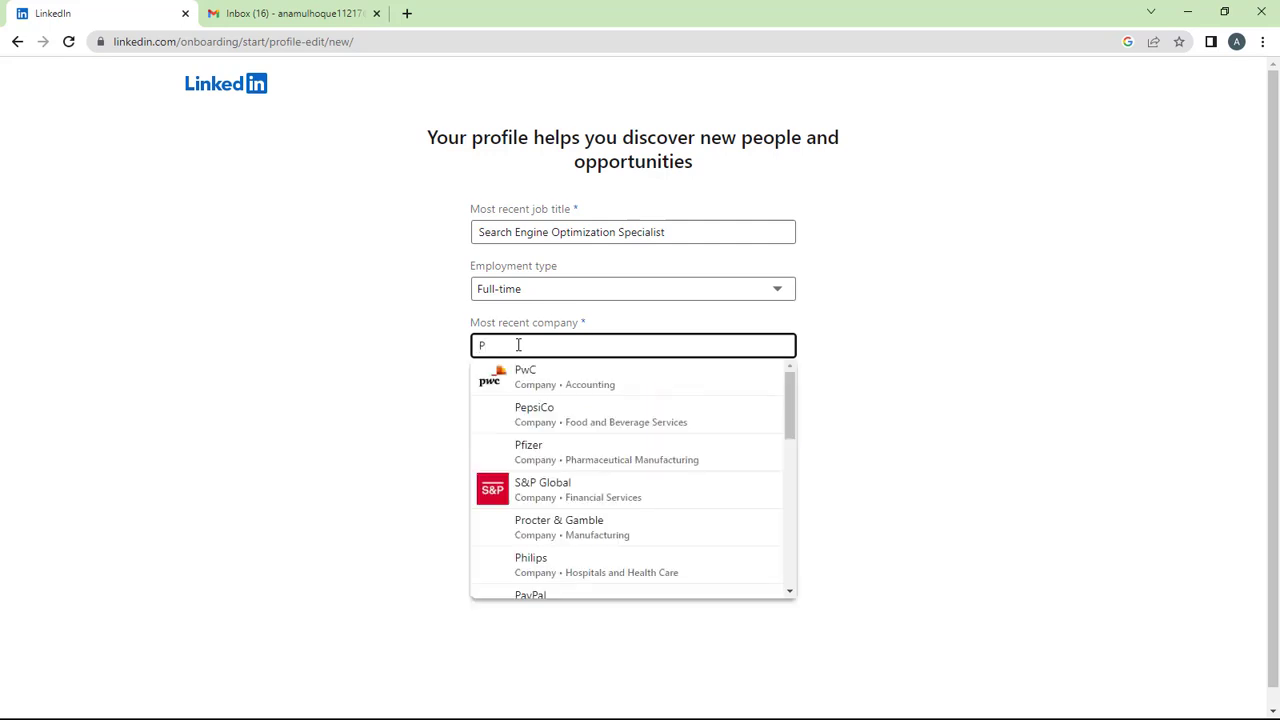
text(RAN)
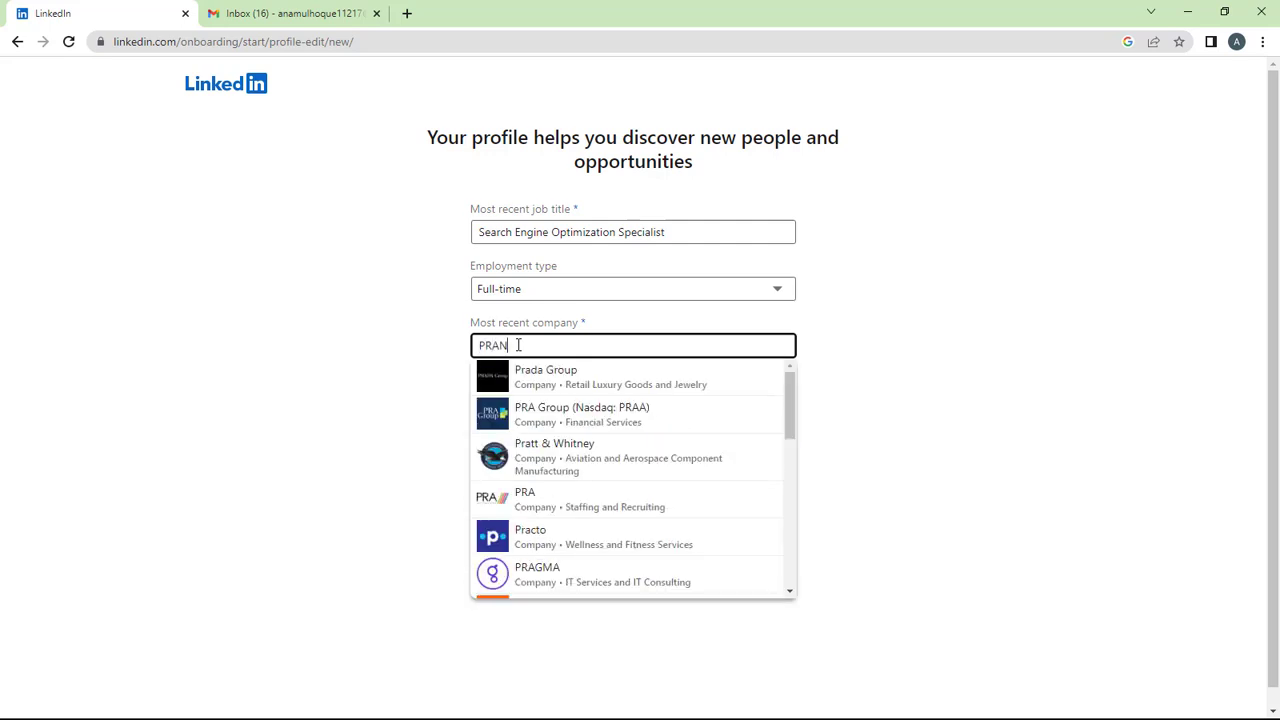
click(535, 377)
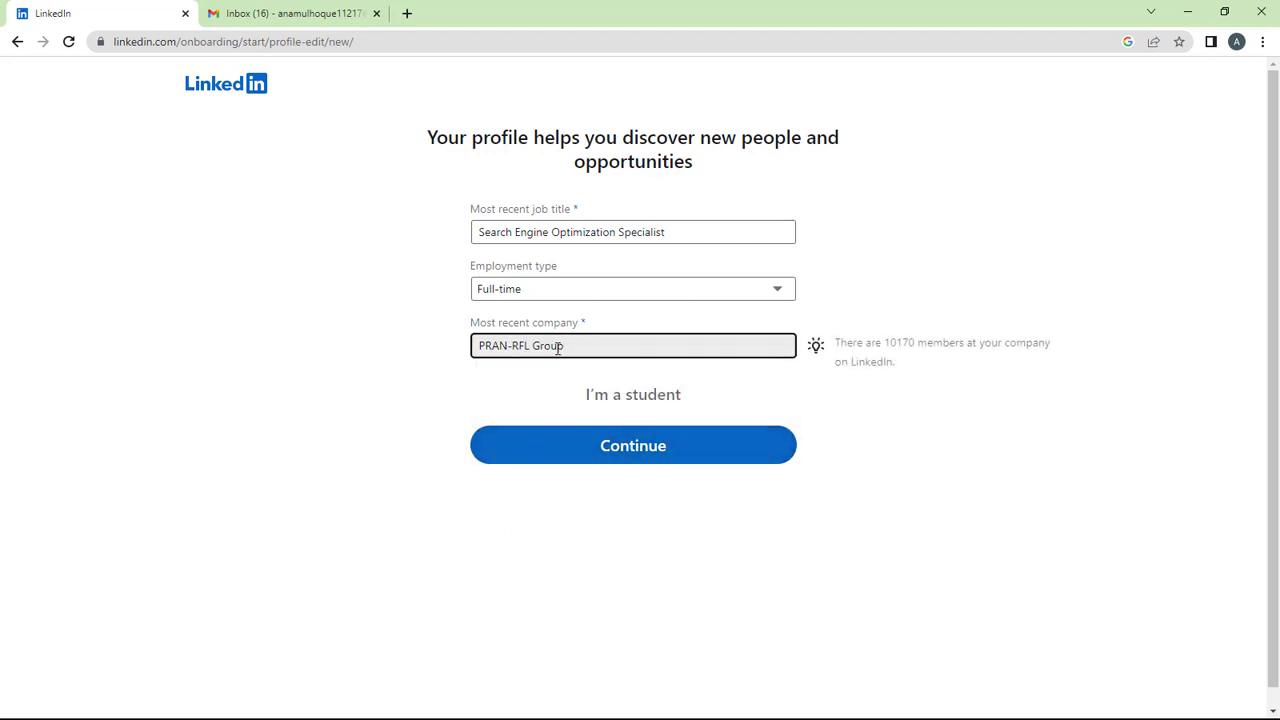
drag(560, 346, 420, 366)
click(420, 366)
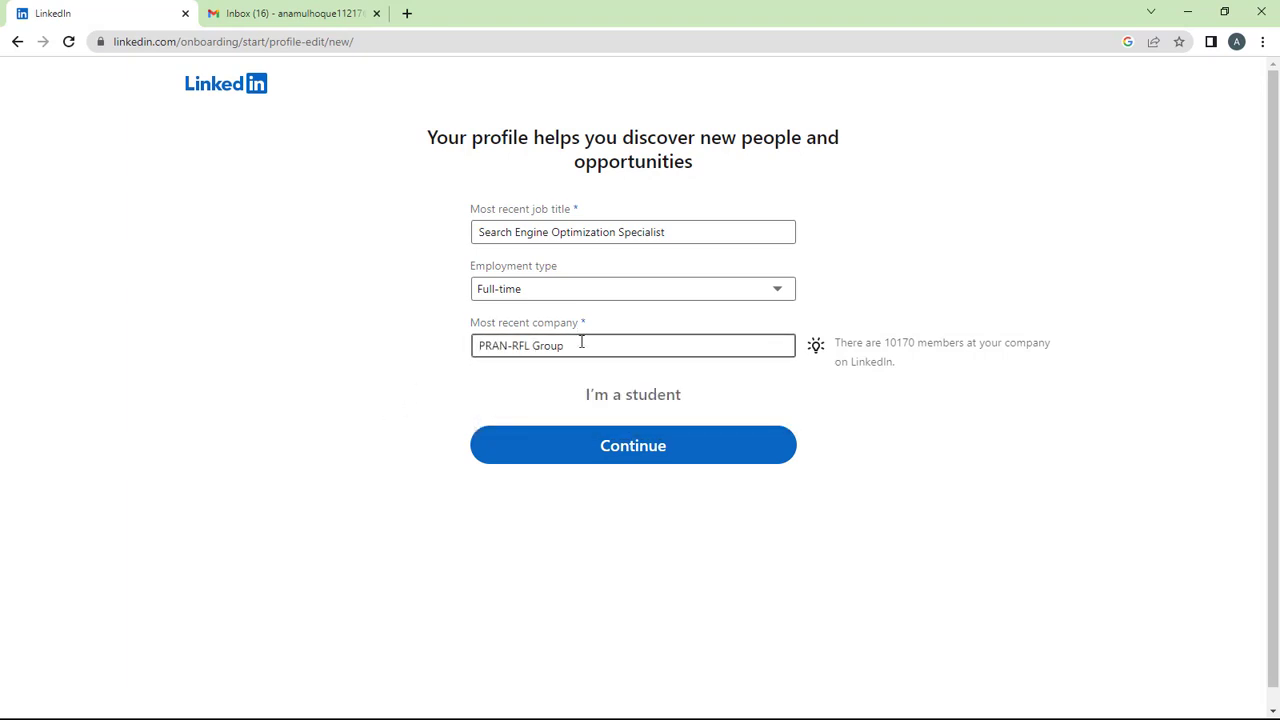
click(580, 345)
click(397, 328)
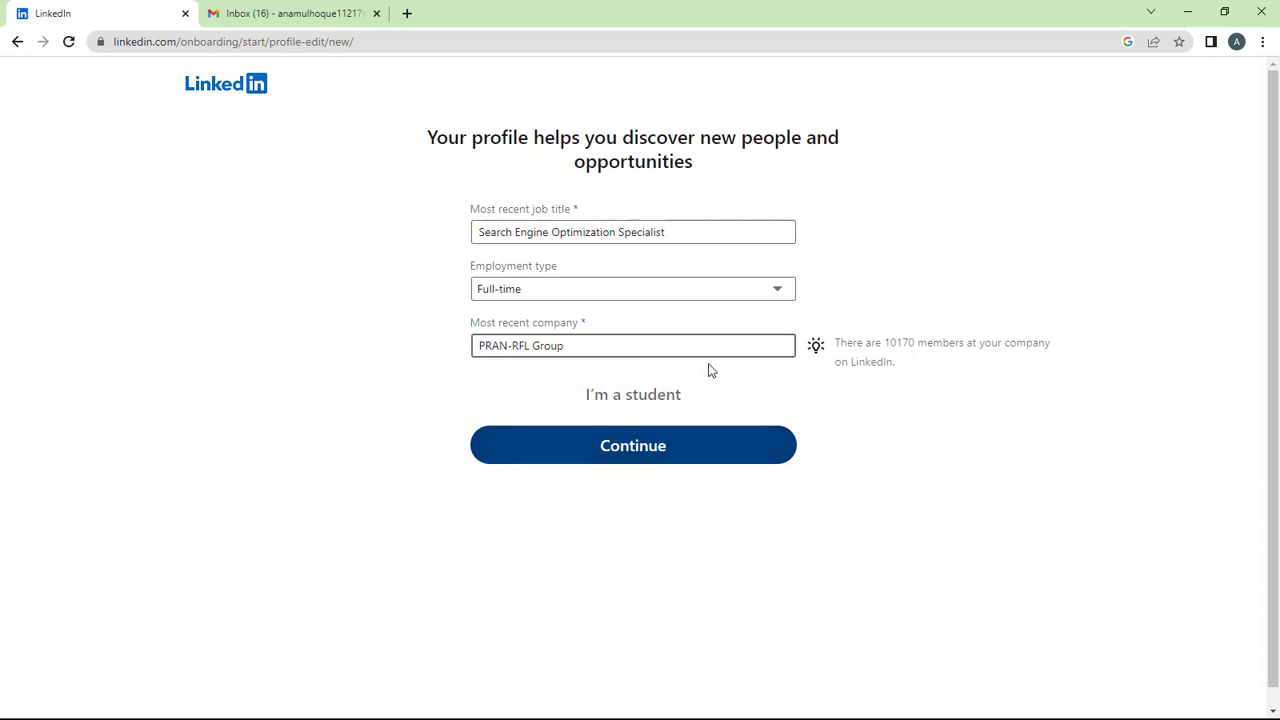
Submit the profile details and reload the Gmail inbox to check for the confirmation email.
click(638, 446)
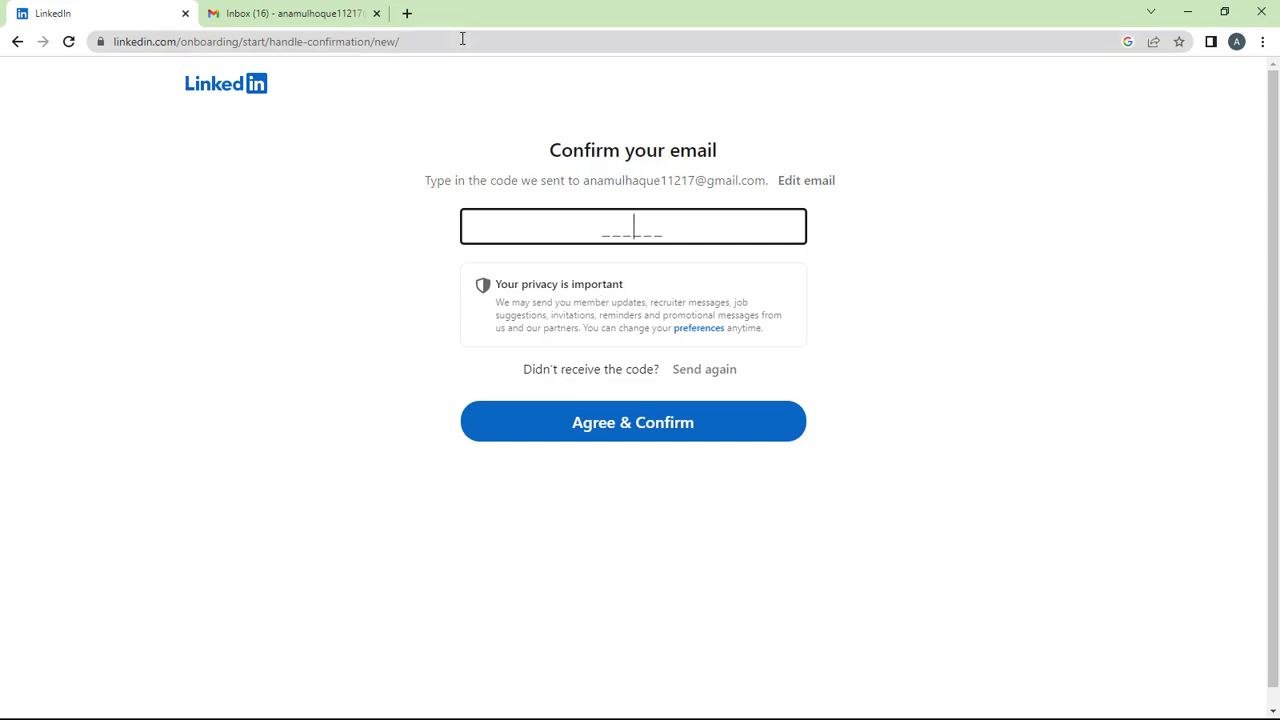
click(331, 13)
right_click(352, 123)
click(441, 172)
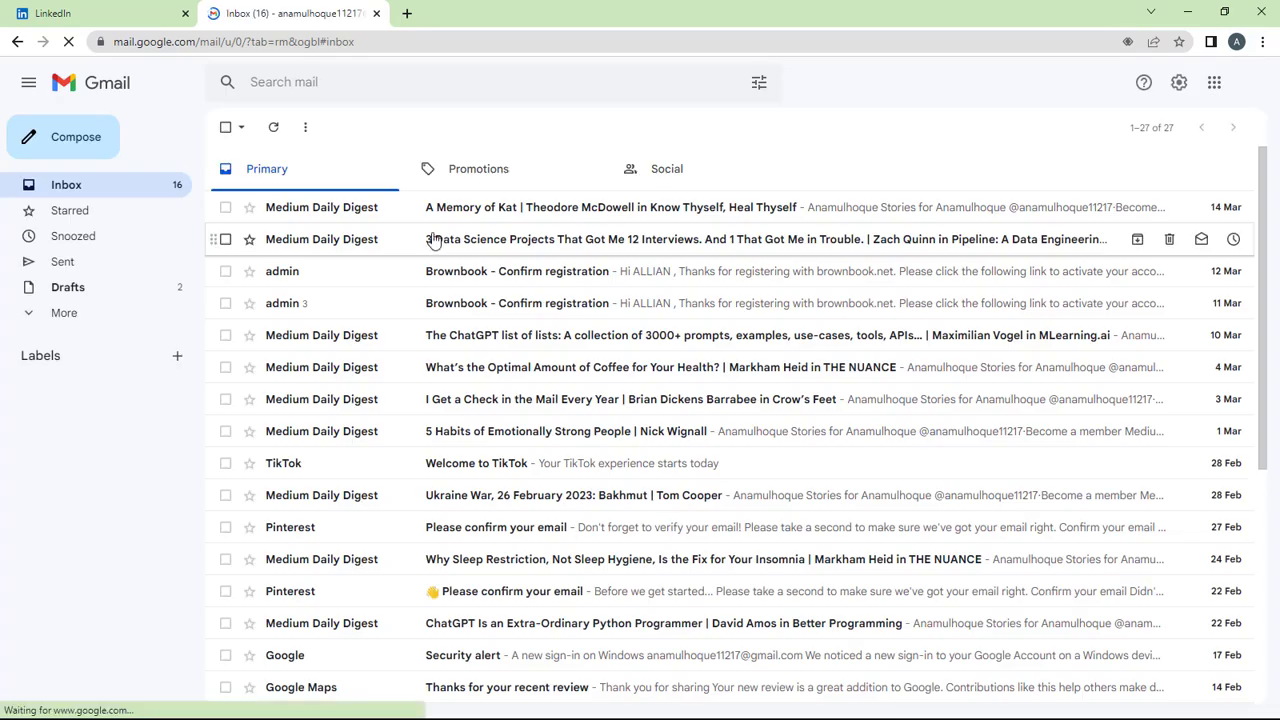
key(ctrl+shift+Tab)
Correct the misspelled account email, confirm it, and save the password in Chrome.
drag(583, 181, 641, 181)
click(814, 185)
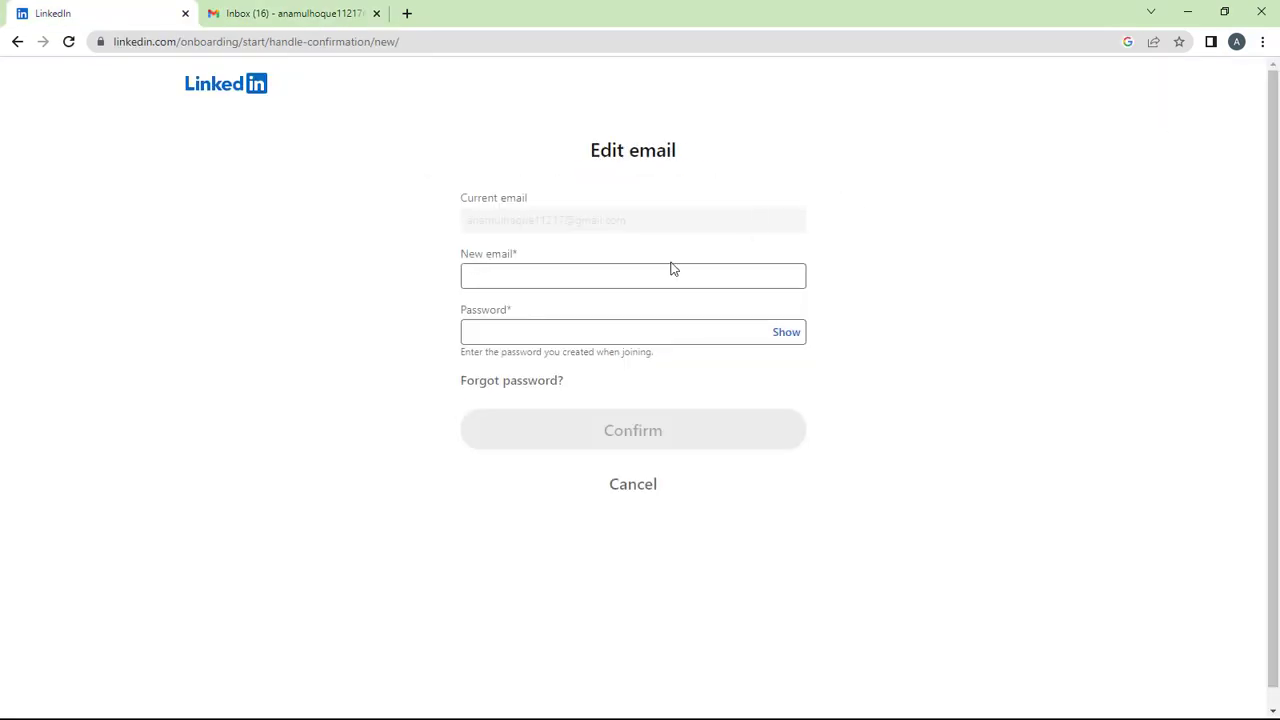
click(578, 277)
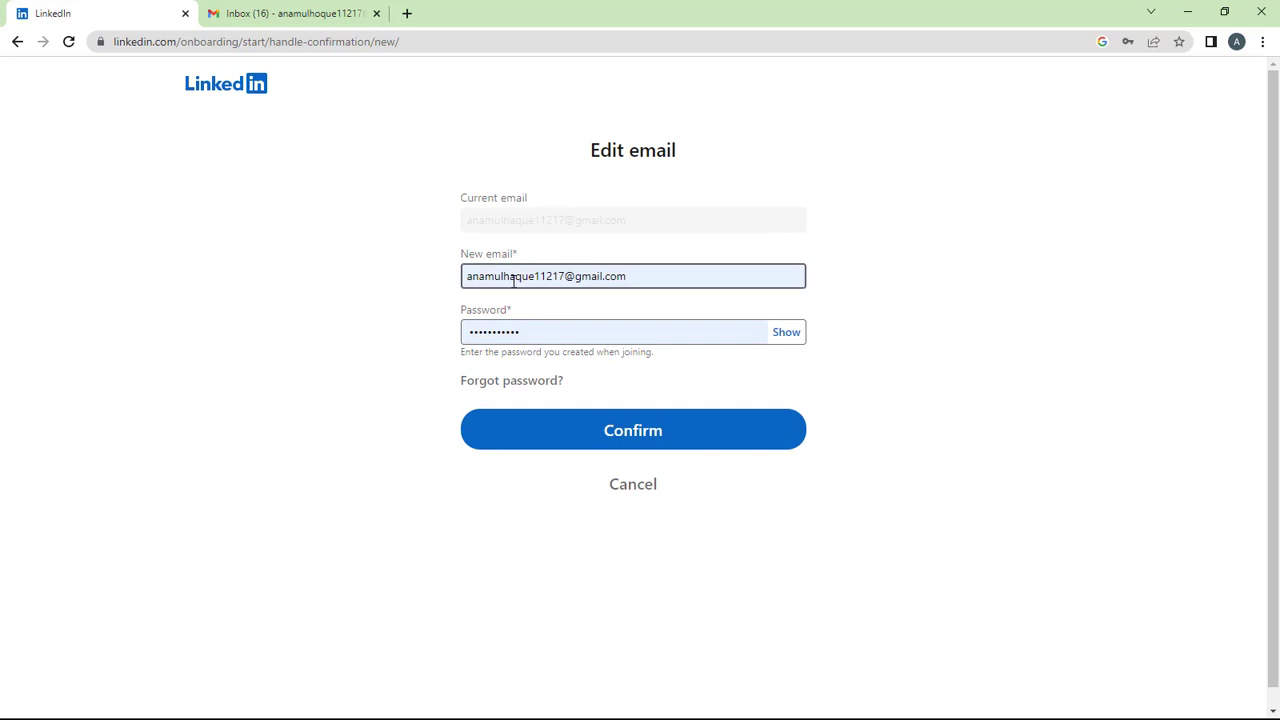
drag(518, 283, 511, 277)
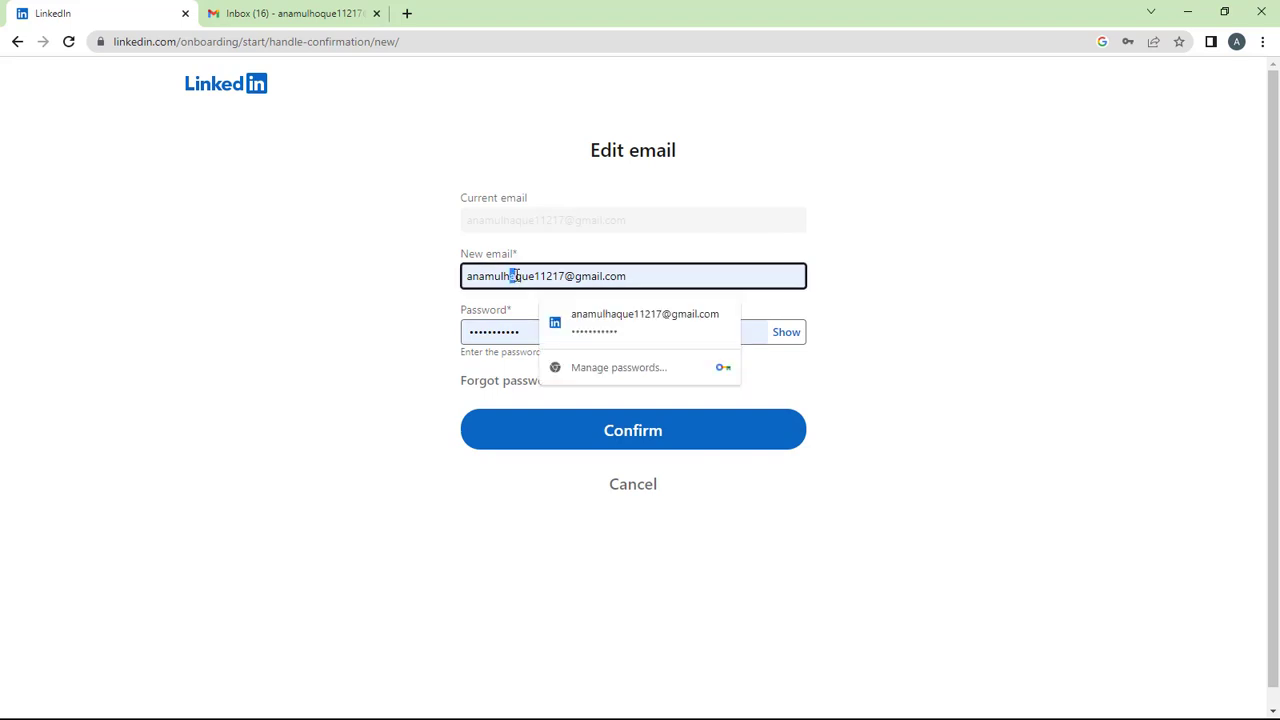
text(o)
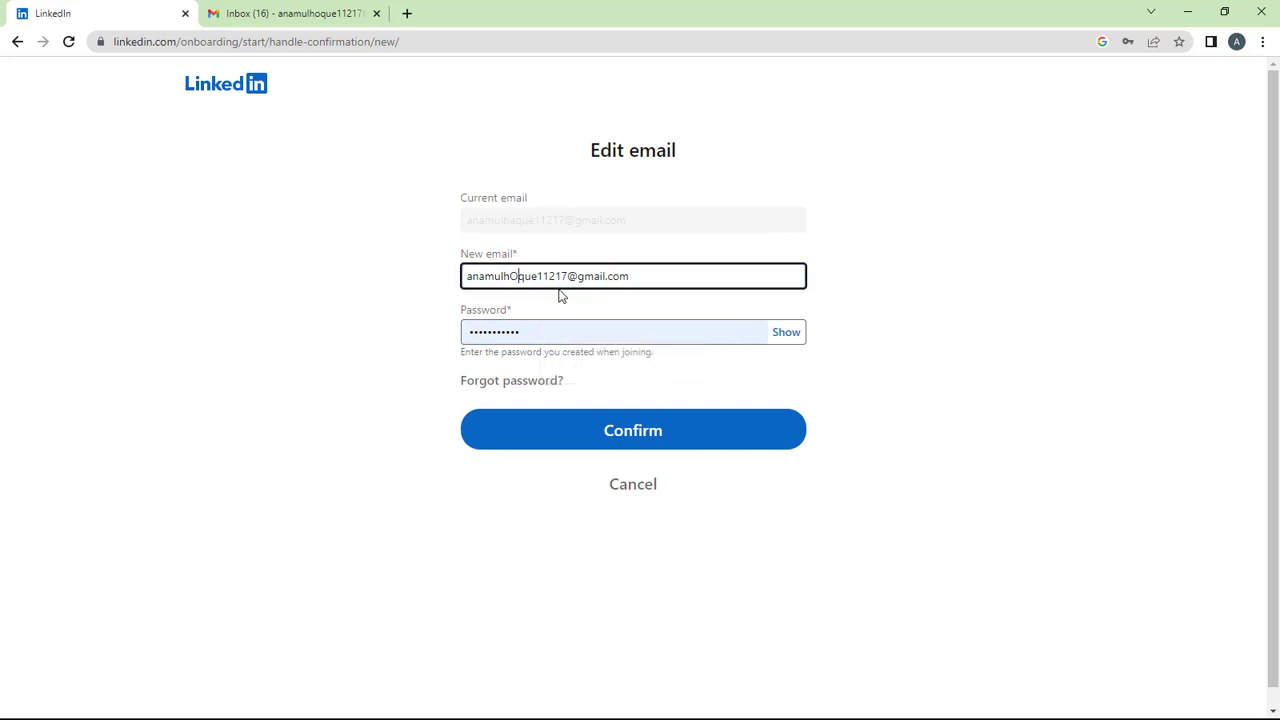
key(BackSpace)
text(o)
click(632, 436)
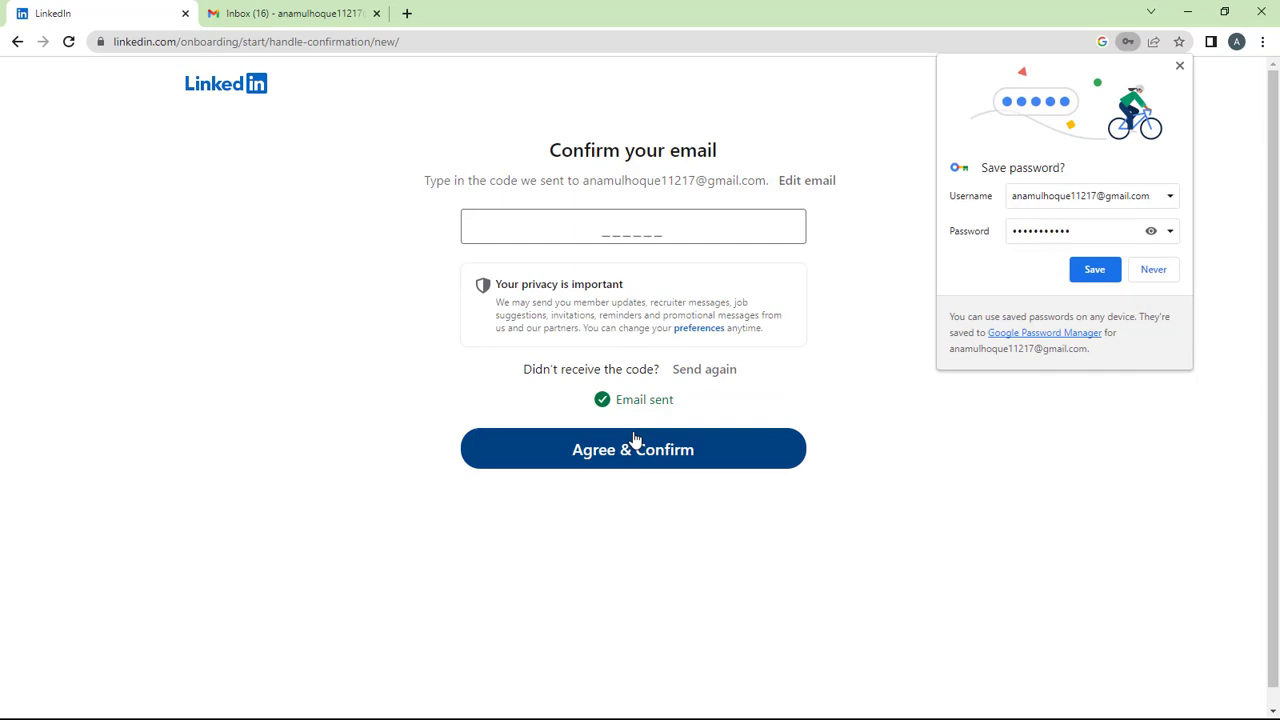
click(1092, 269)
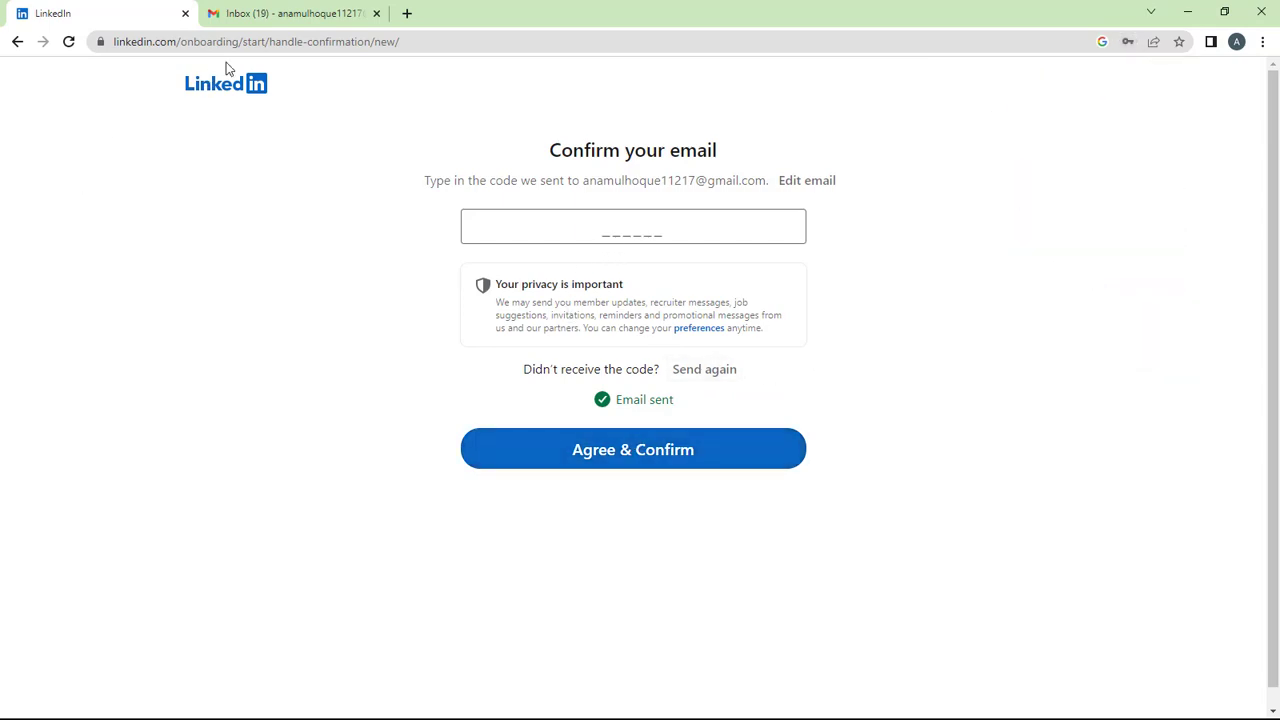
In Gmail, find and open the LinkedIn email containing the PIN.
click(300, 13)
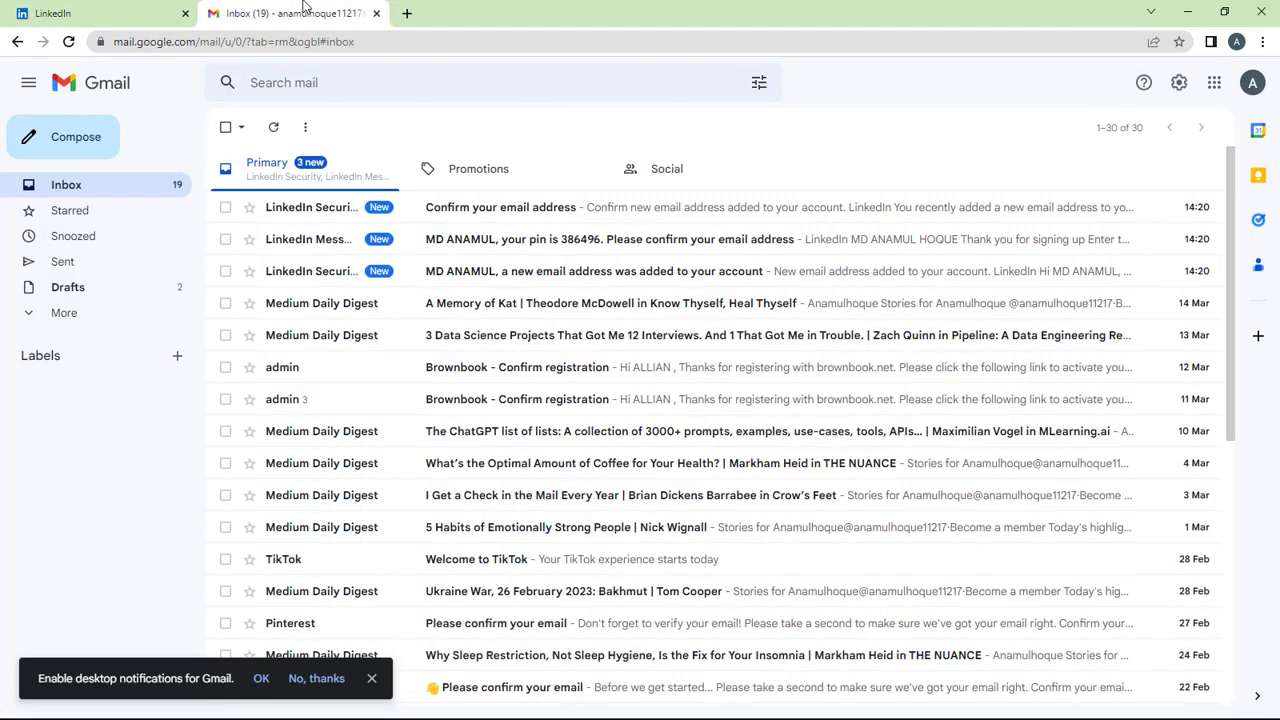
click(494, 279)
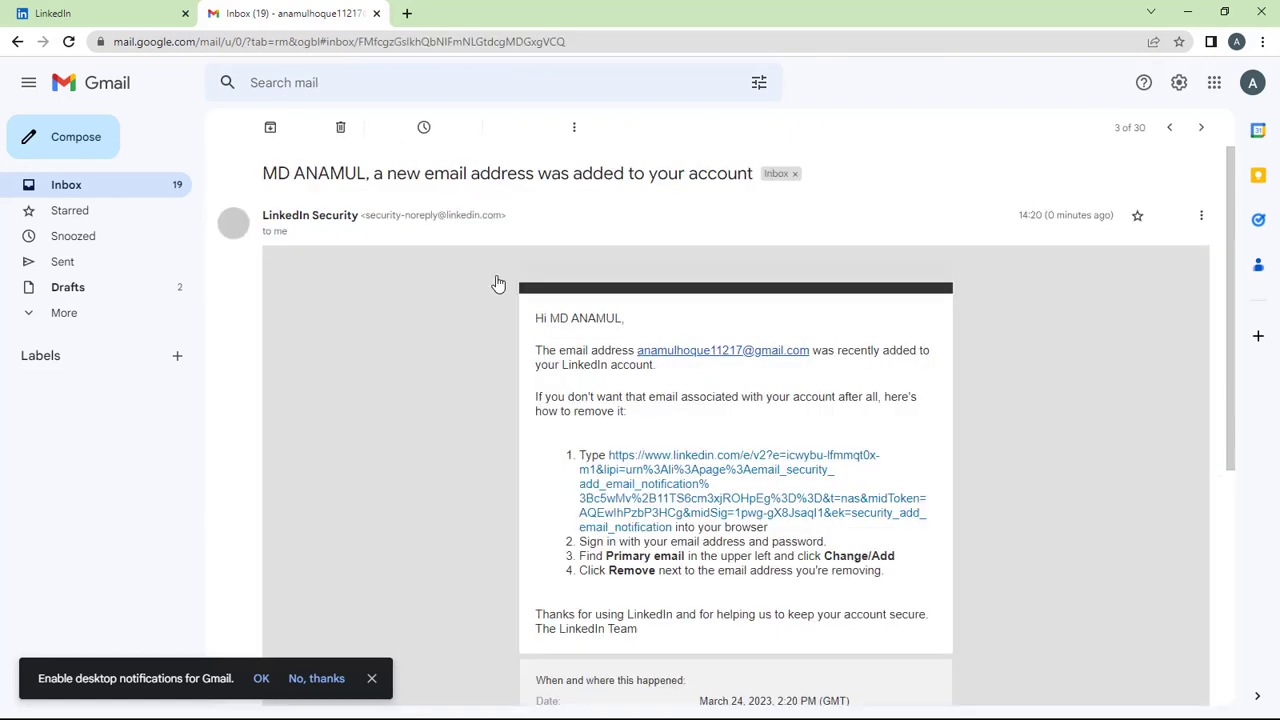
scroll(697, 420, down, 5)
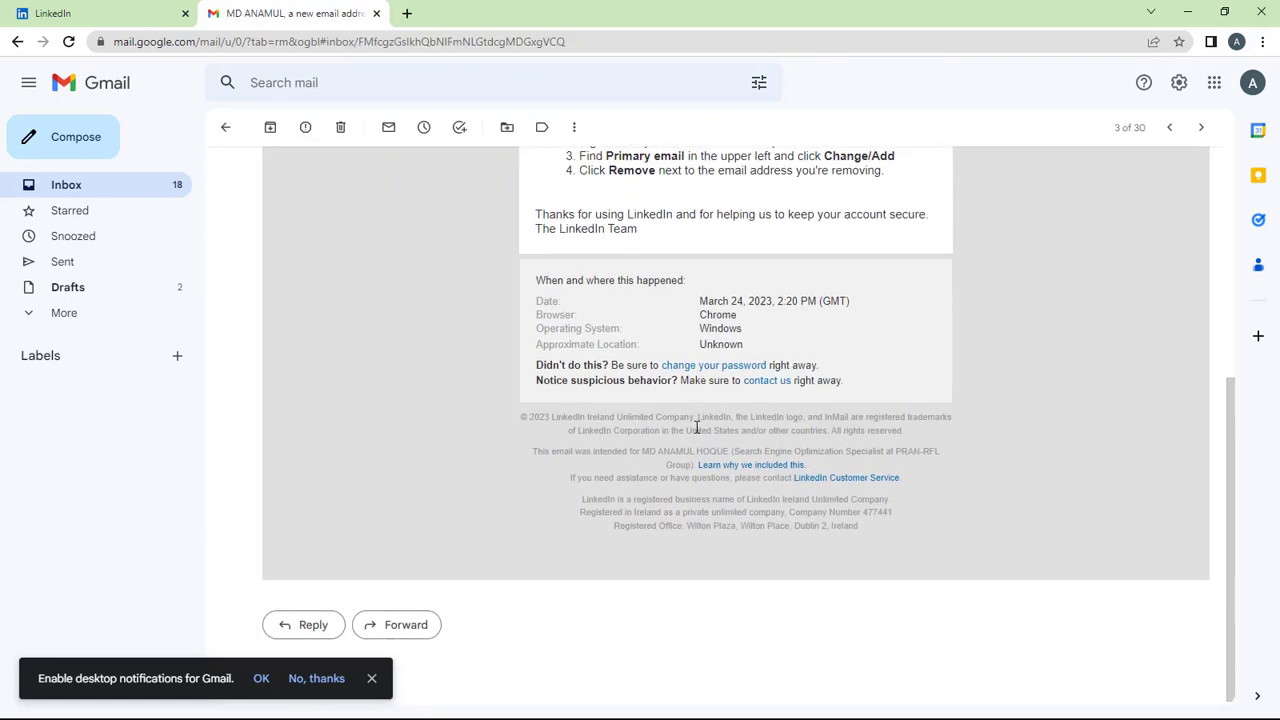
click(17, 42)
click(486, 236)
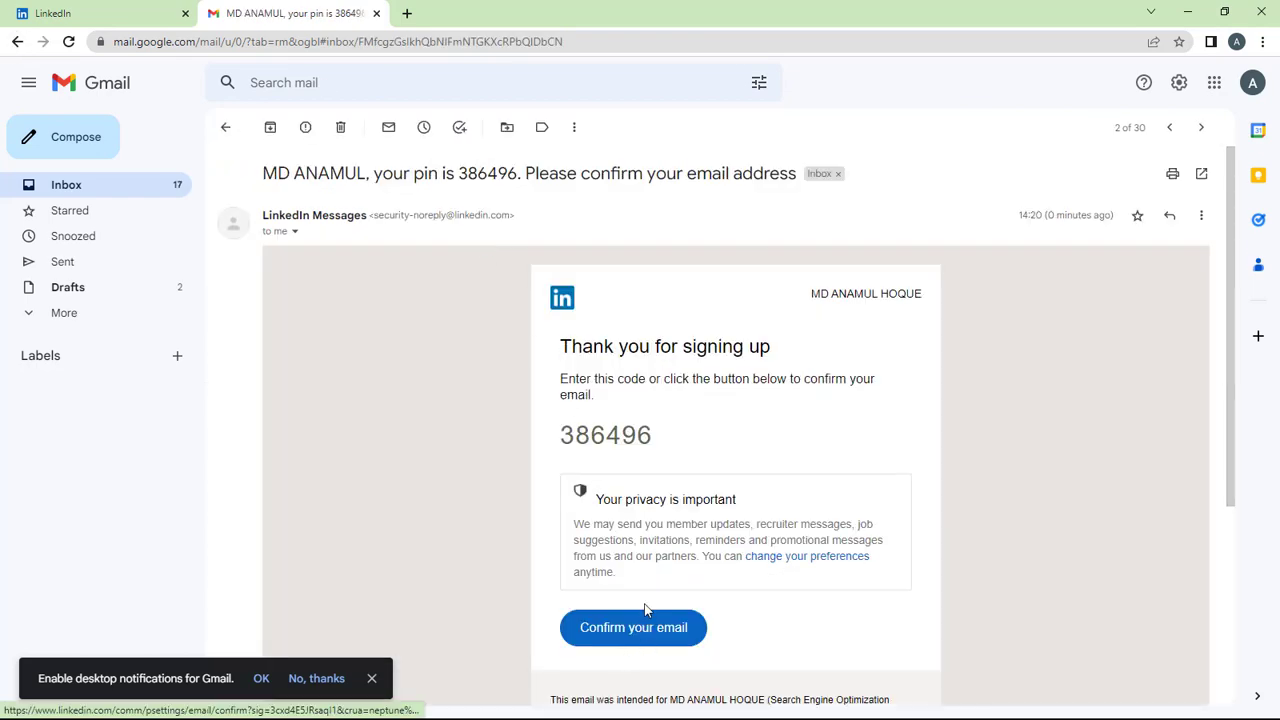
Copy the confirmation code and go back to LinkedIn's code entry box.
drag(654, 447, 558, 438)
right_click(579, 447)
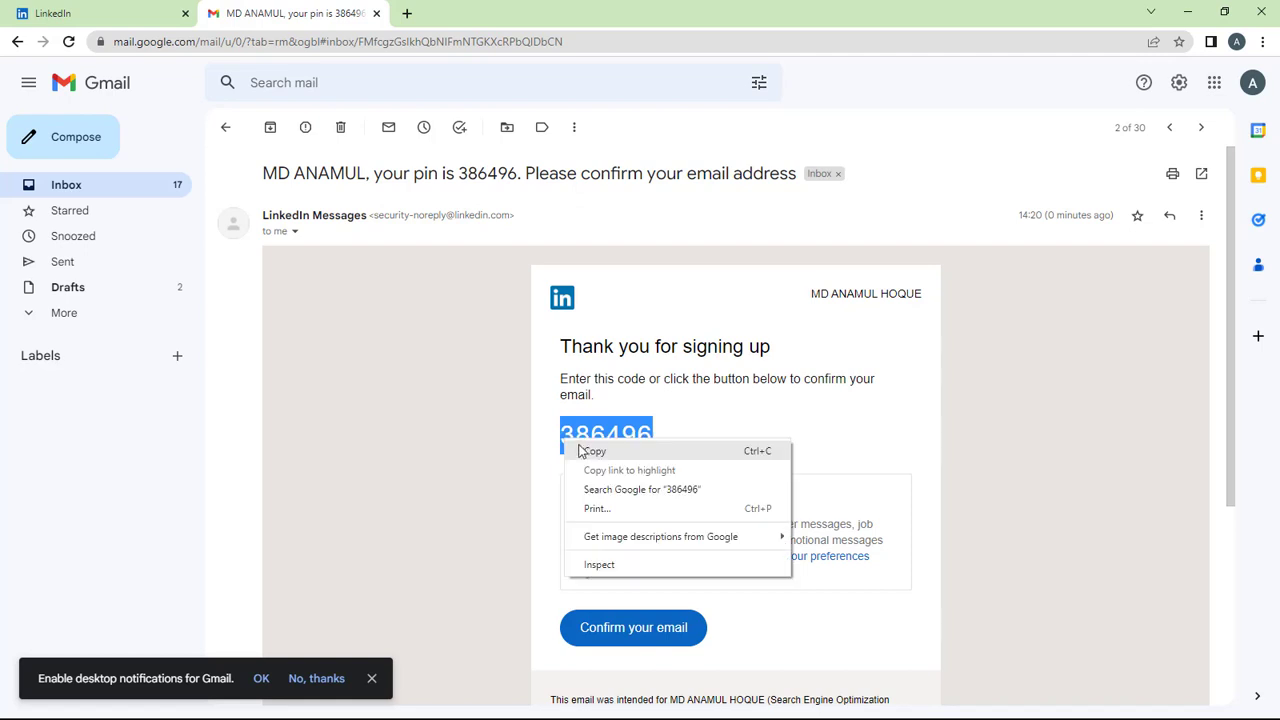
click(592, 452)
click(60, 13)
click(615, 231)
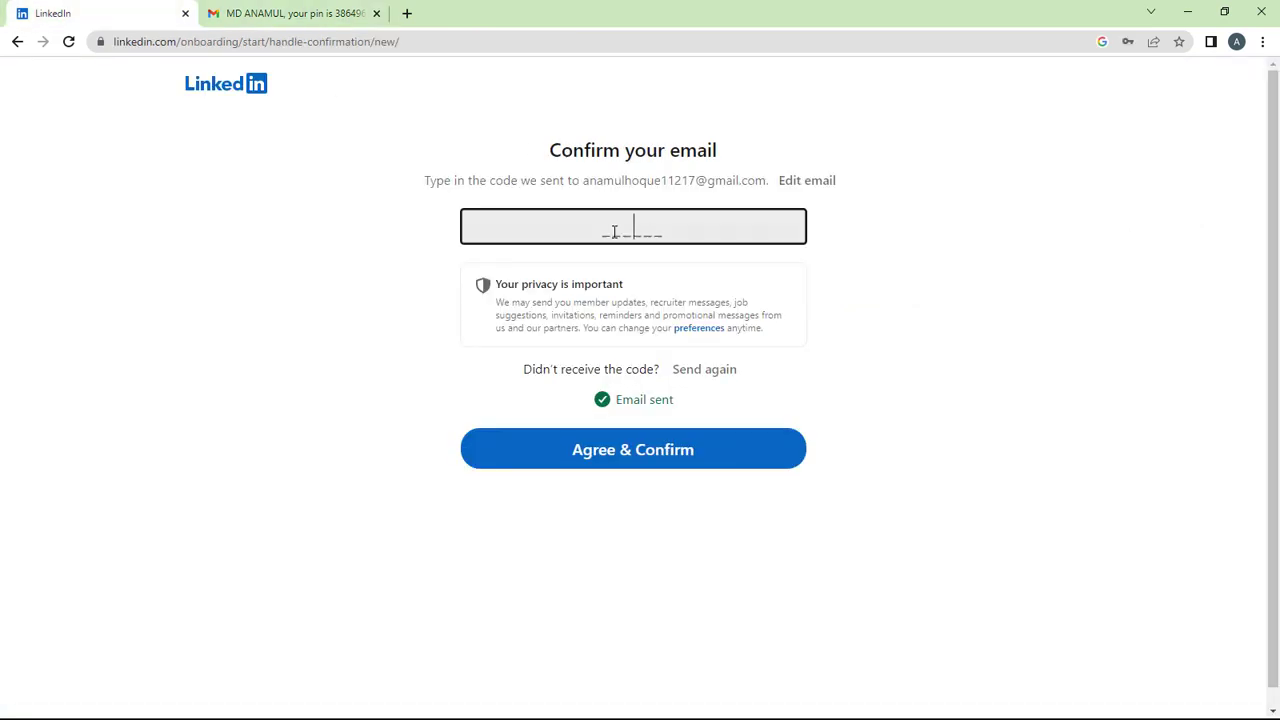
Paste the confirmation code and submit it with Agree & Confirm.
right_click(615, 231)
click(654, 324)
click(648, 466)
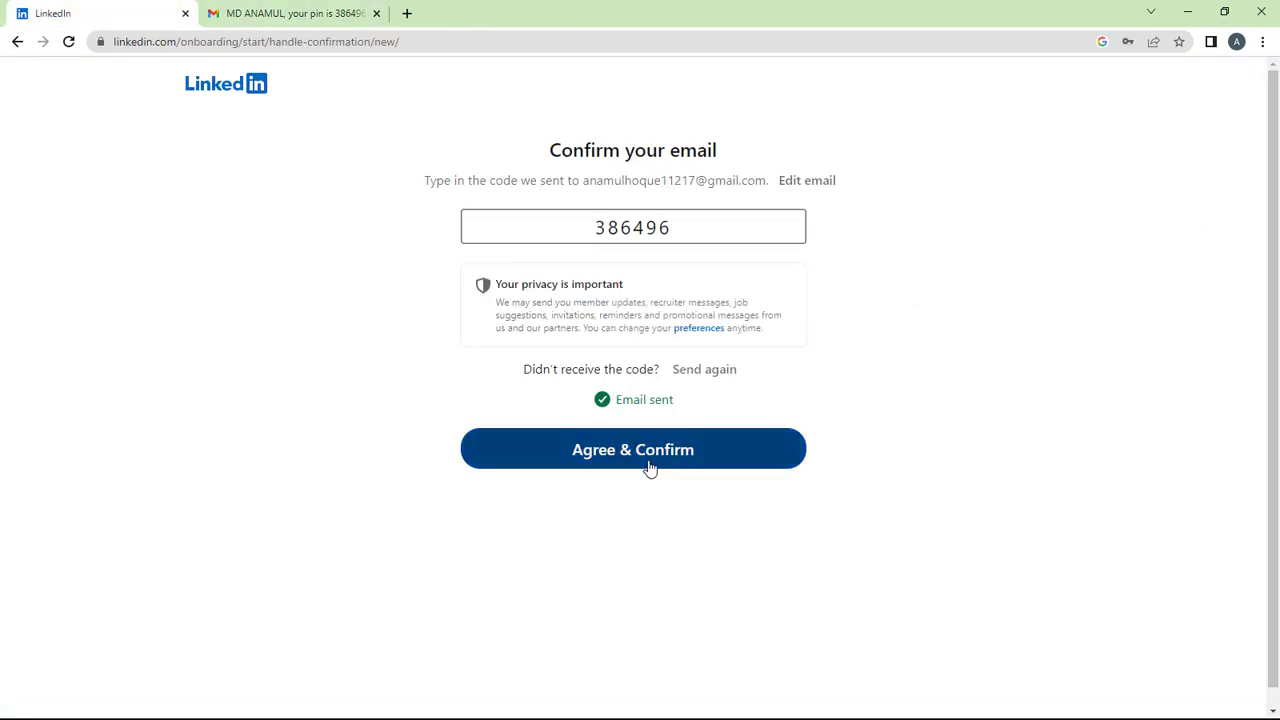
Confirm the email via the message's link and answer 'Yes, I'm actively looking'.
click(311, 14)
click(622, 626)
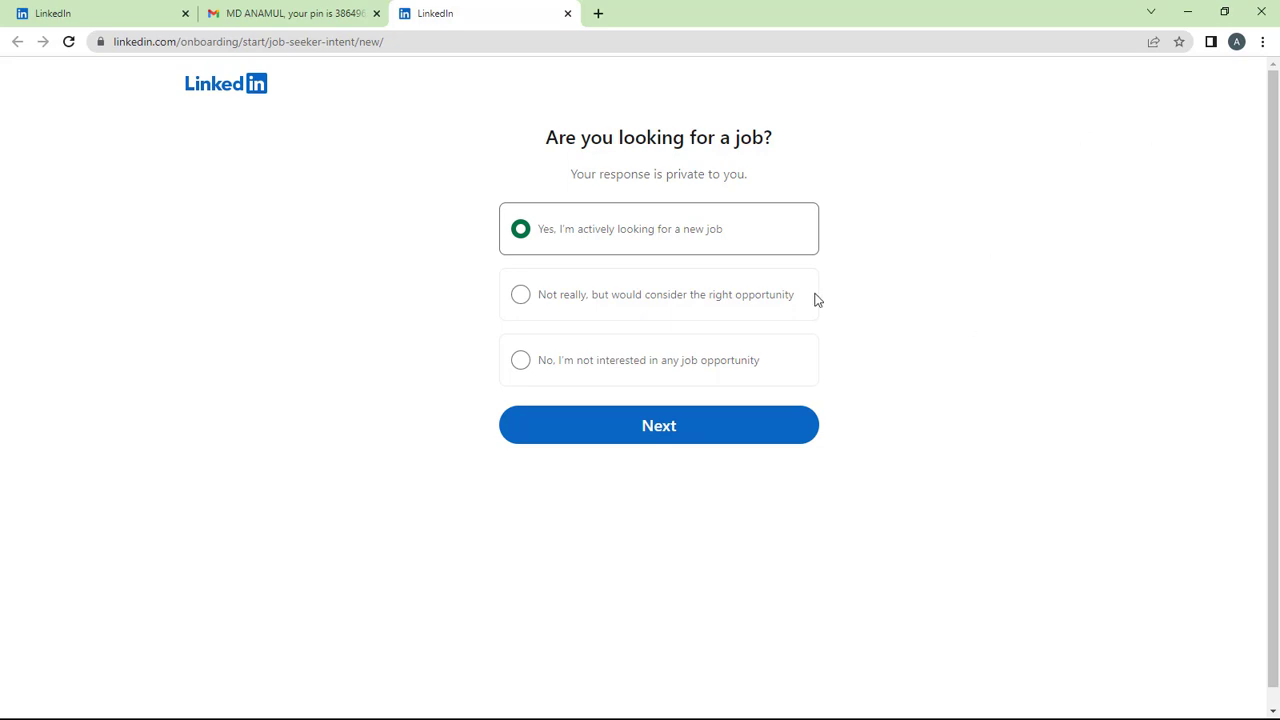
click(645, 440)
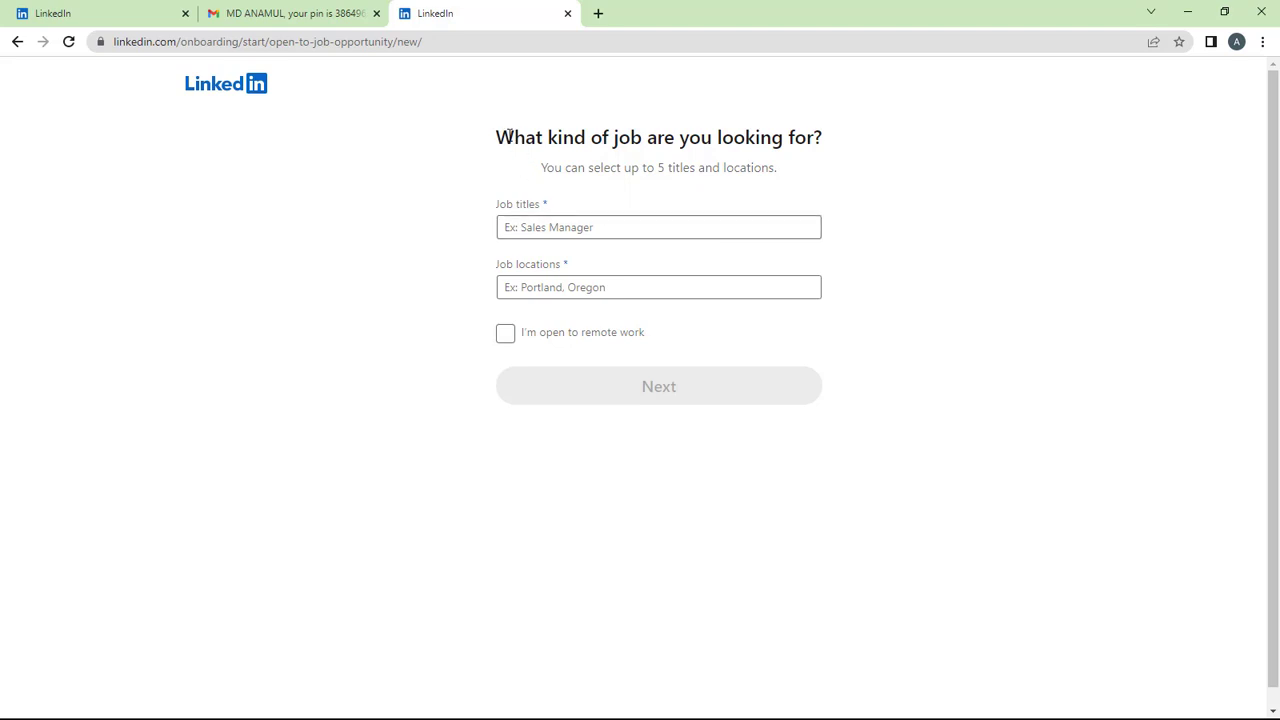
Add Search Engine Optimization Expert as the first desired job title.
drag(492, 135, 832, 144)
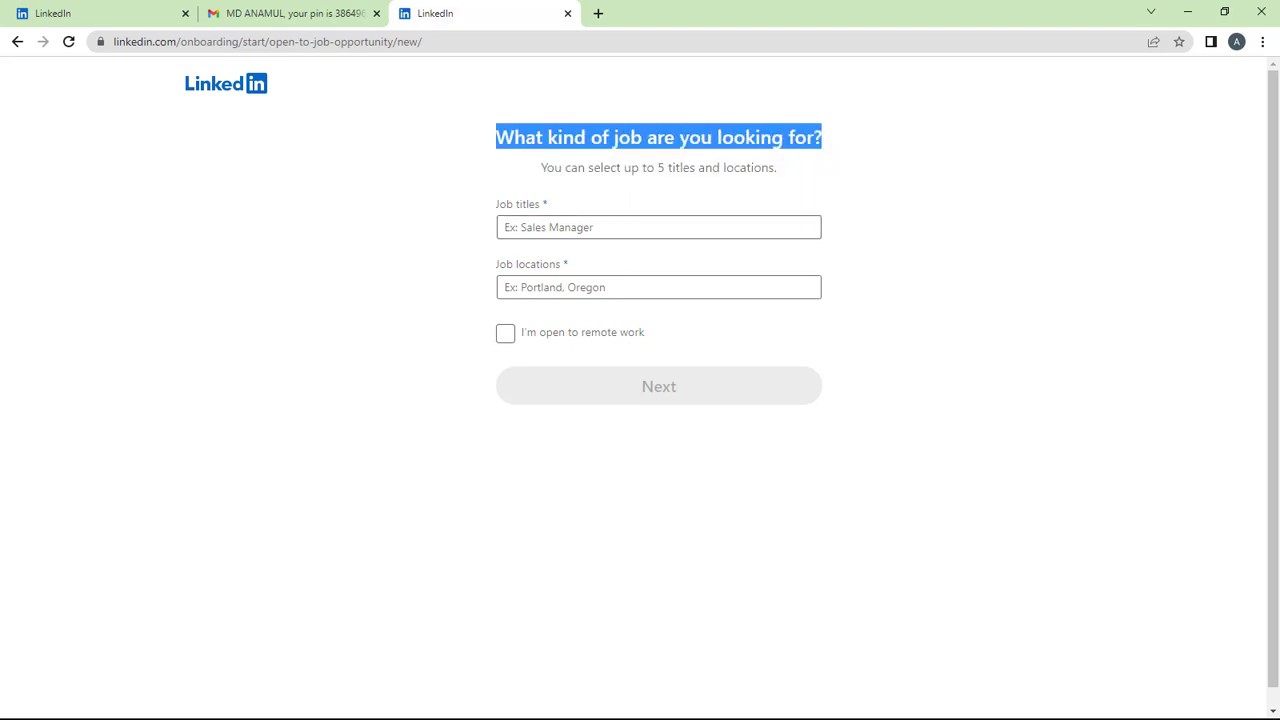
click(428, 221)
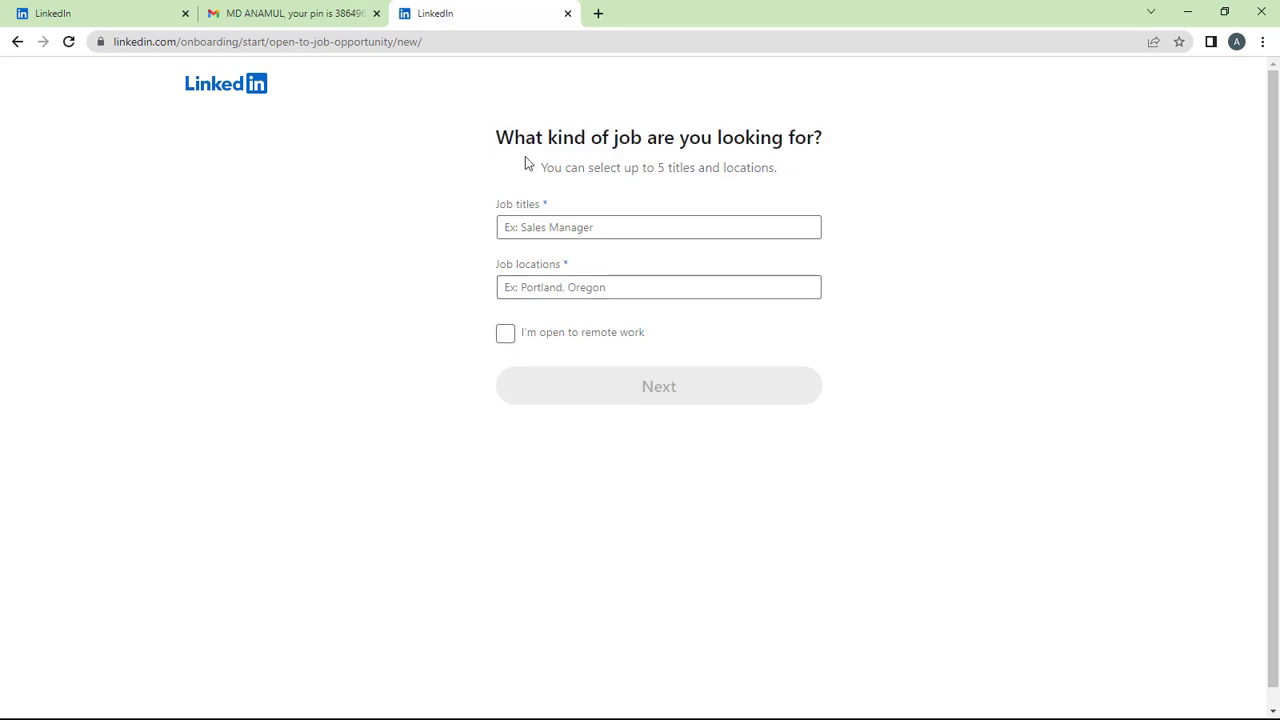
click(574, 221)
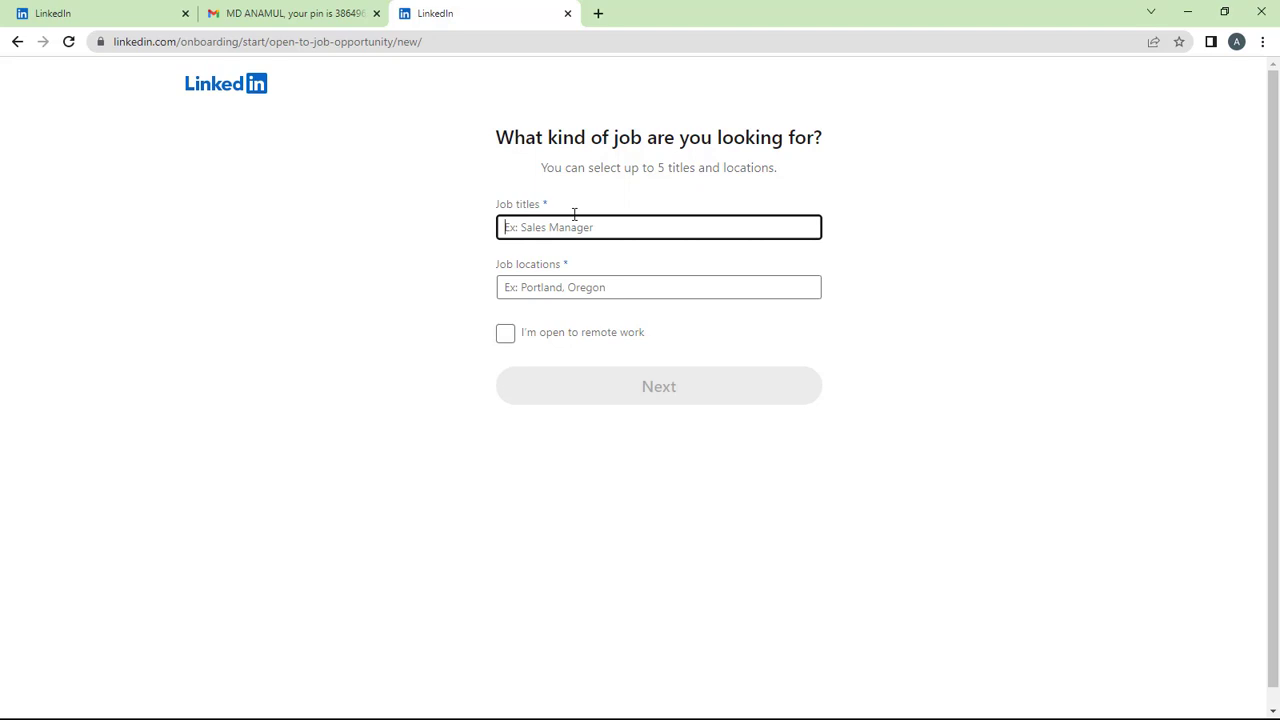
click(571, 288)
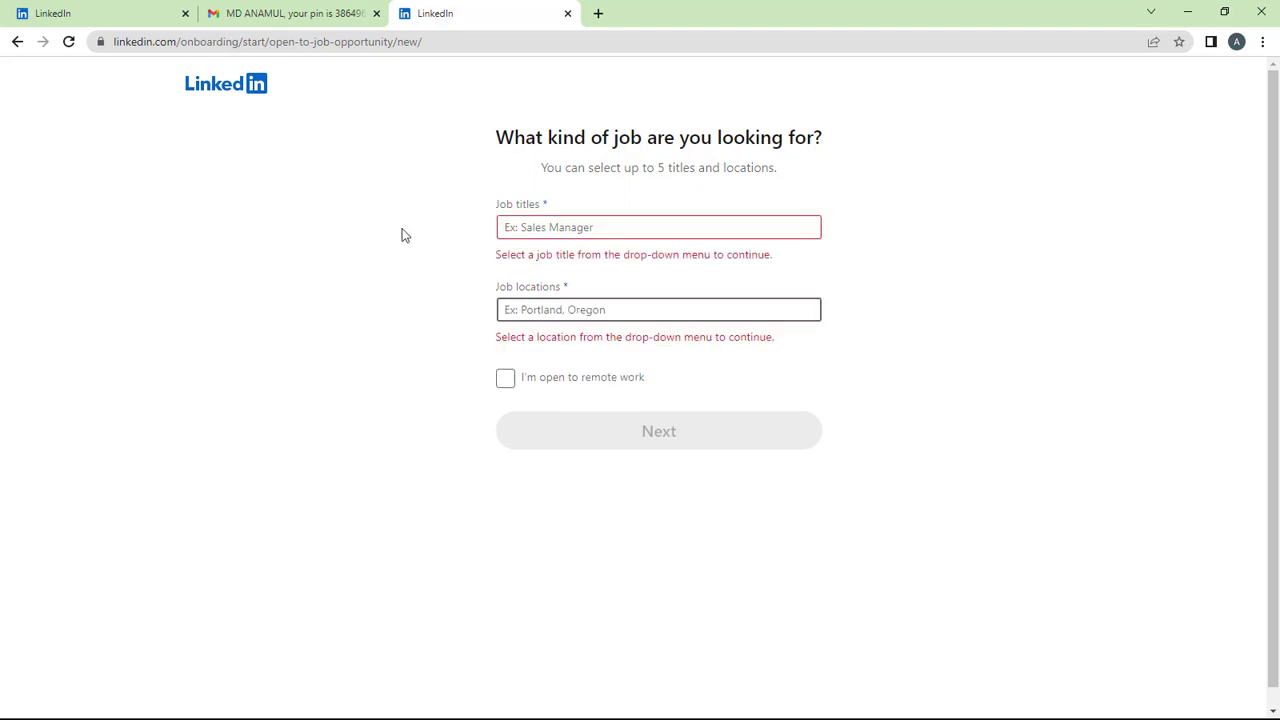
click(575, 222)
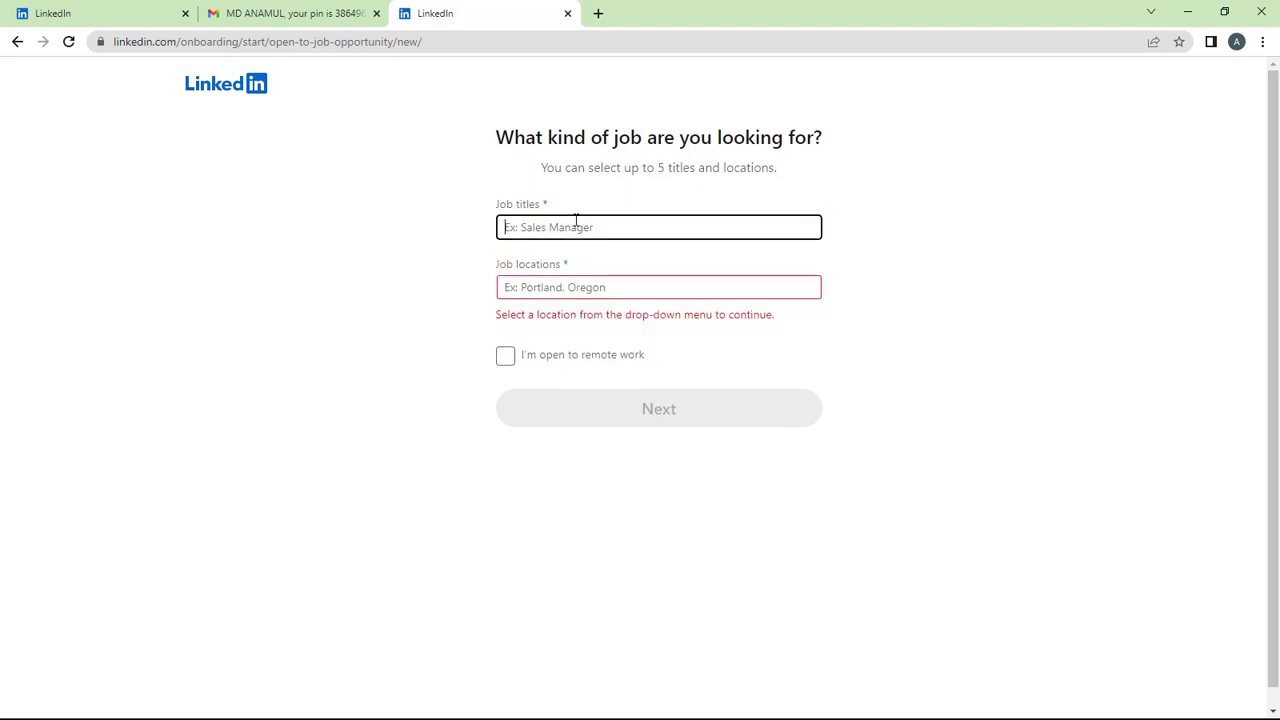
text(sea)
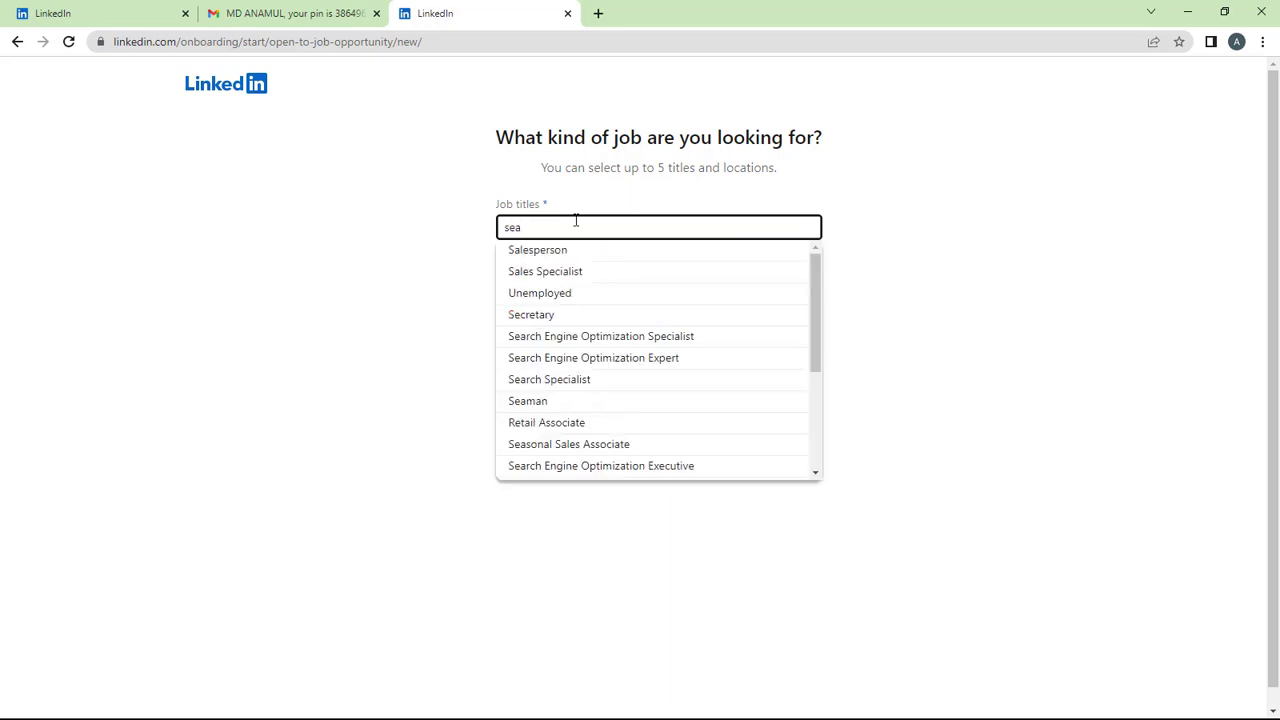
click(705, 362)
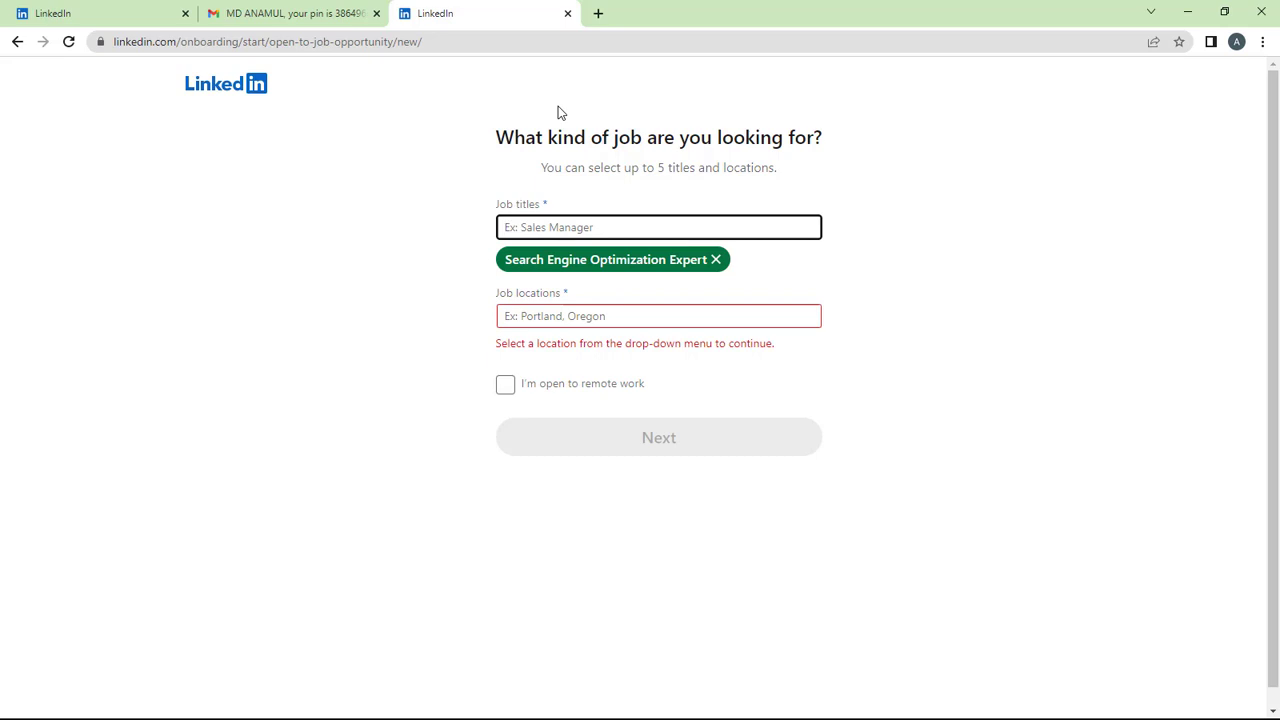
Add Search Engine Optimization Analyst, Consultant, Manager and Executive as job titles.
text(seo)
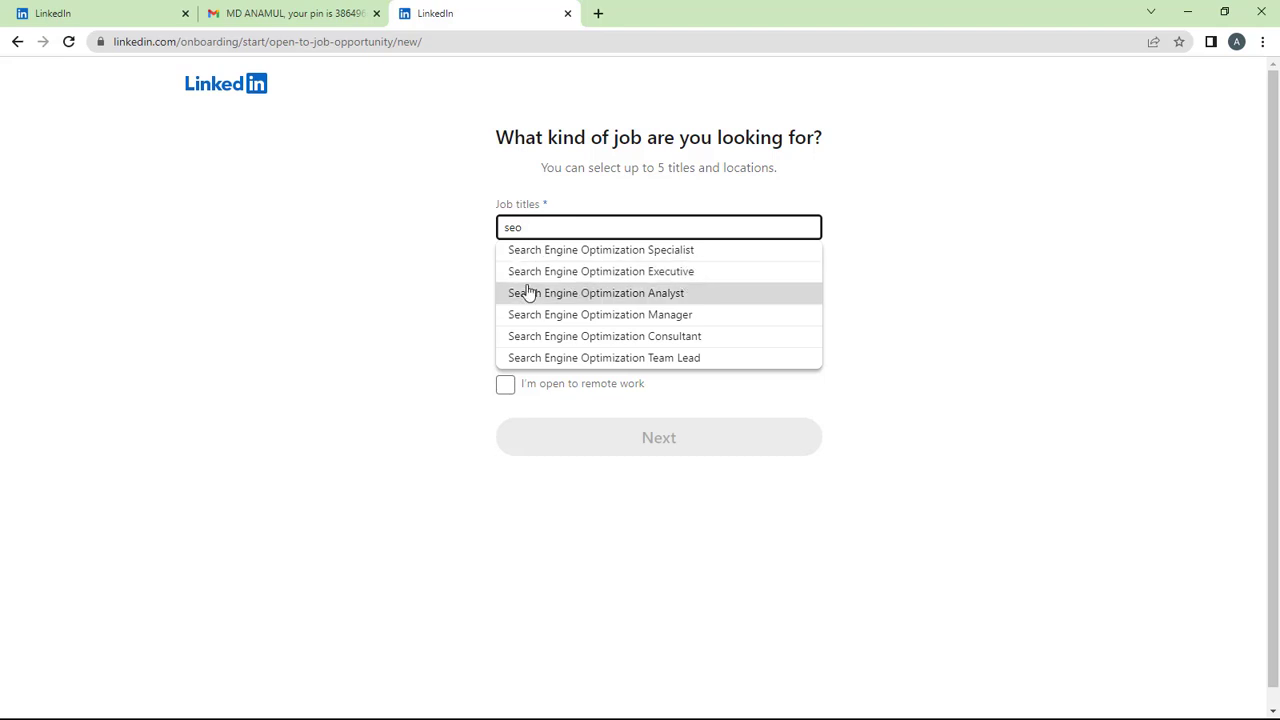
click(623, 300)
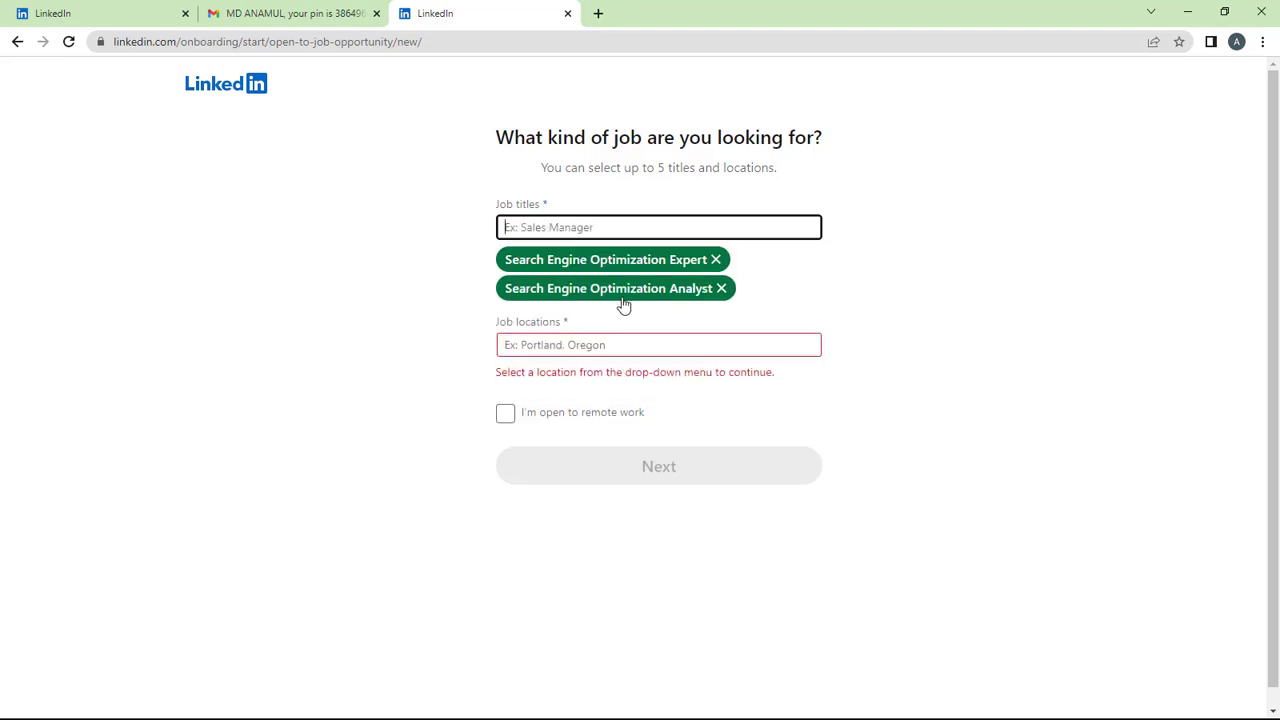
text(seo)
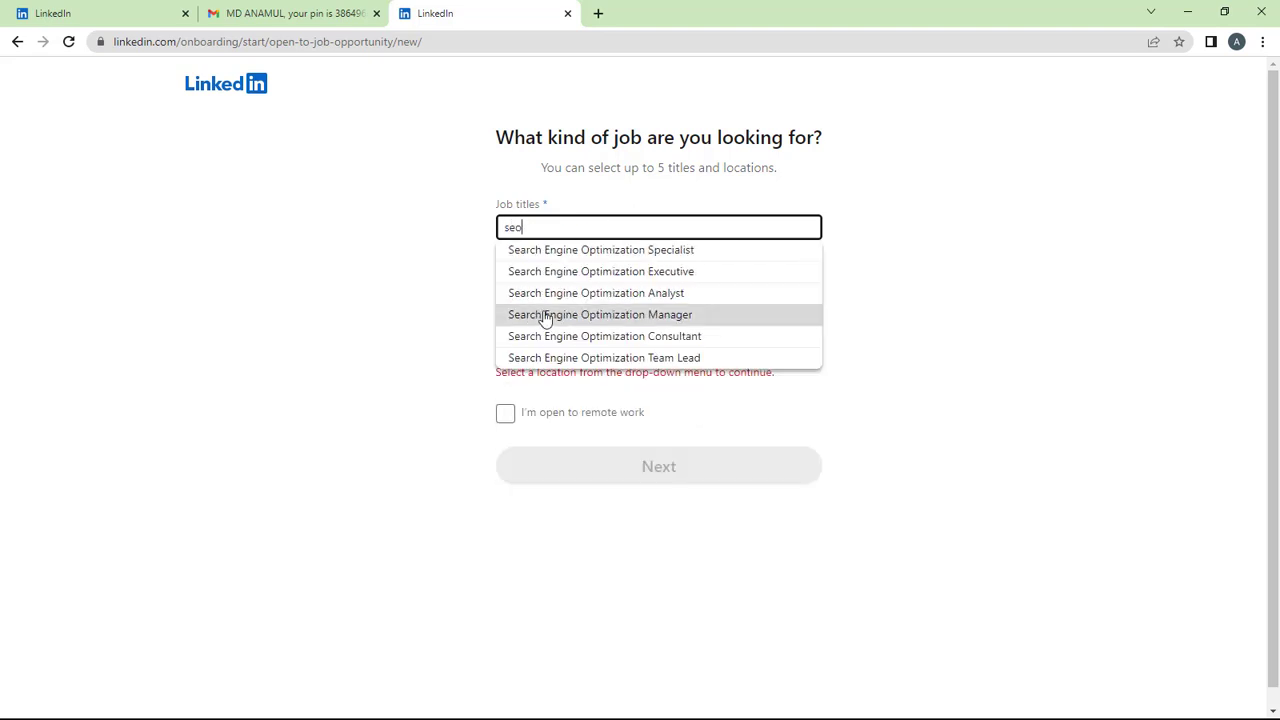
click(588, 340)
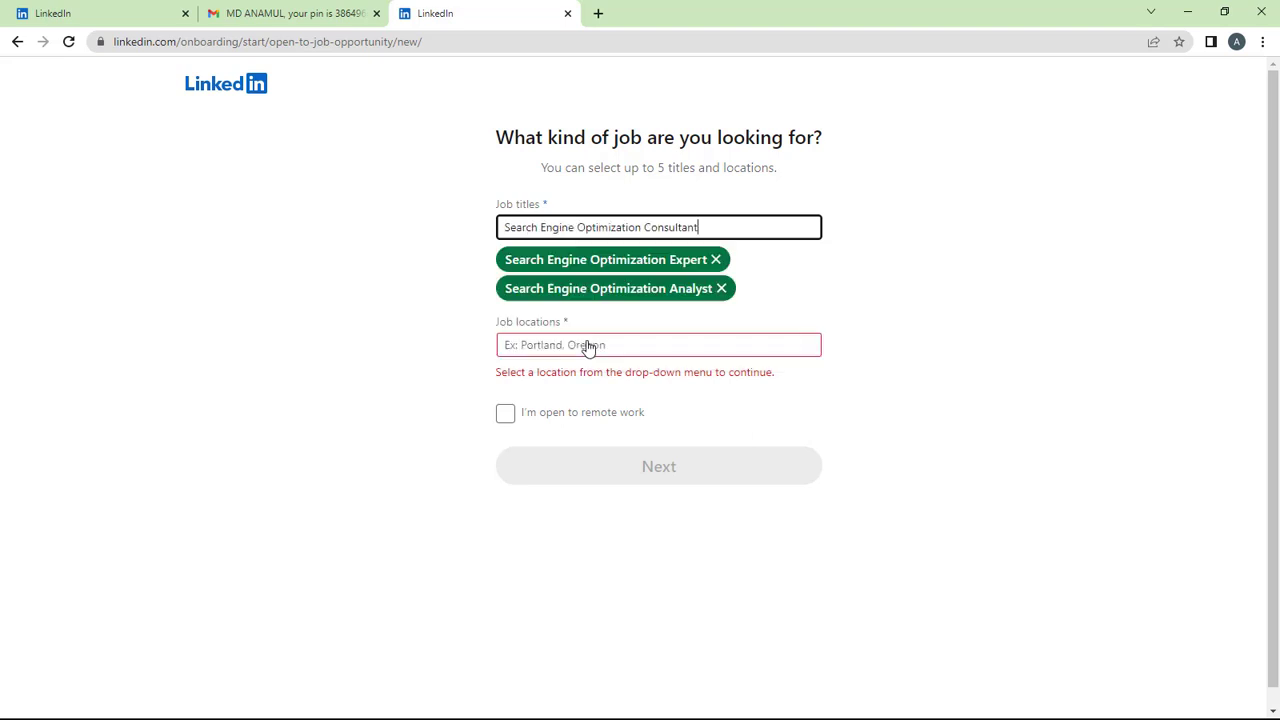
text(seo)
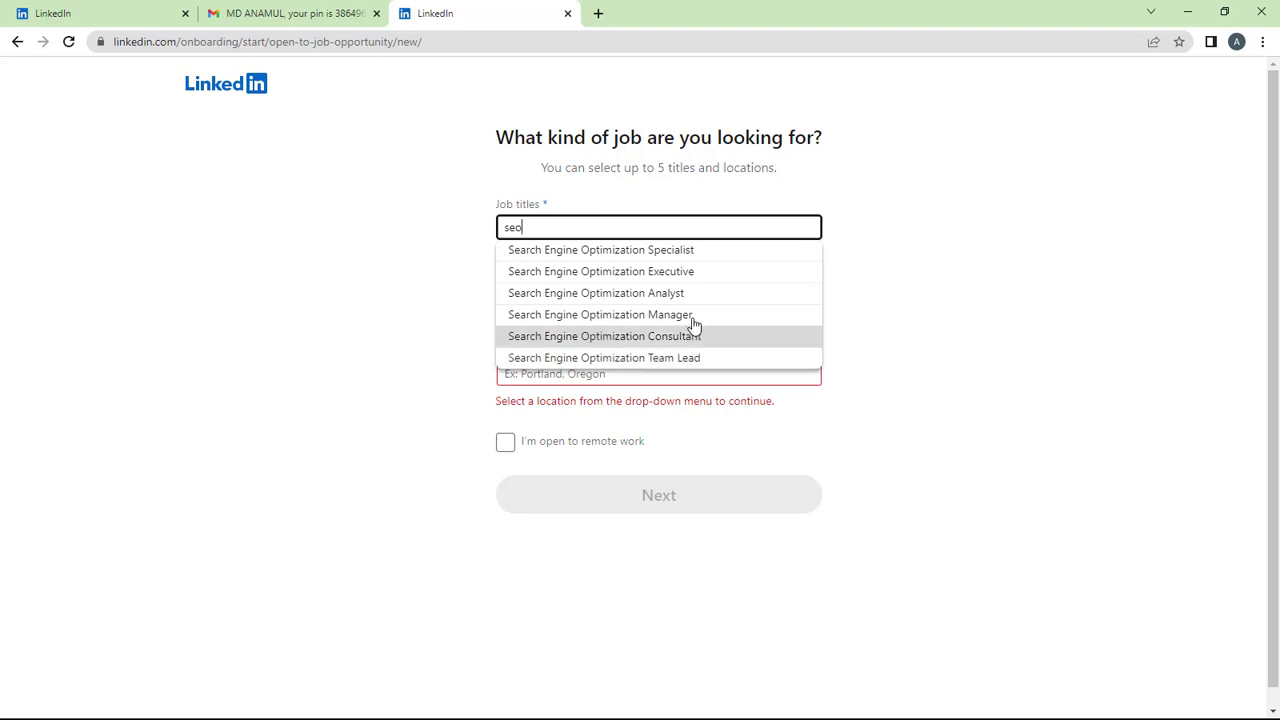
click(668, 316)
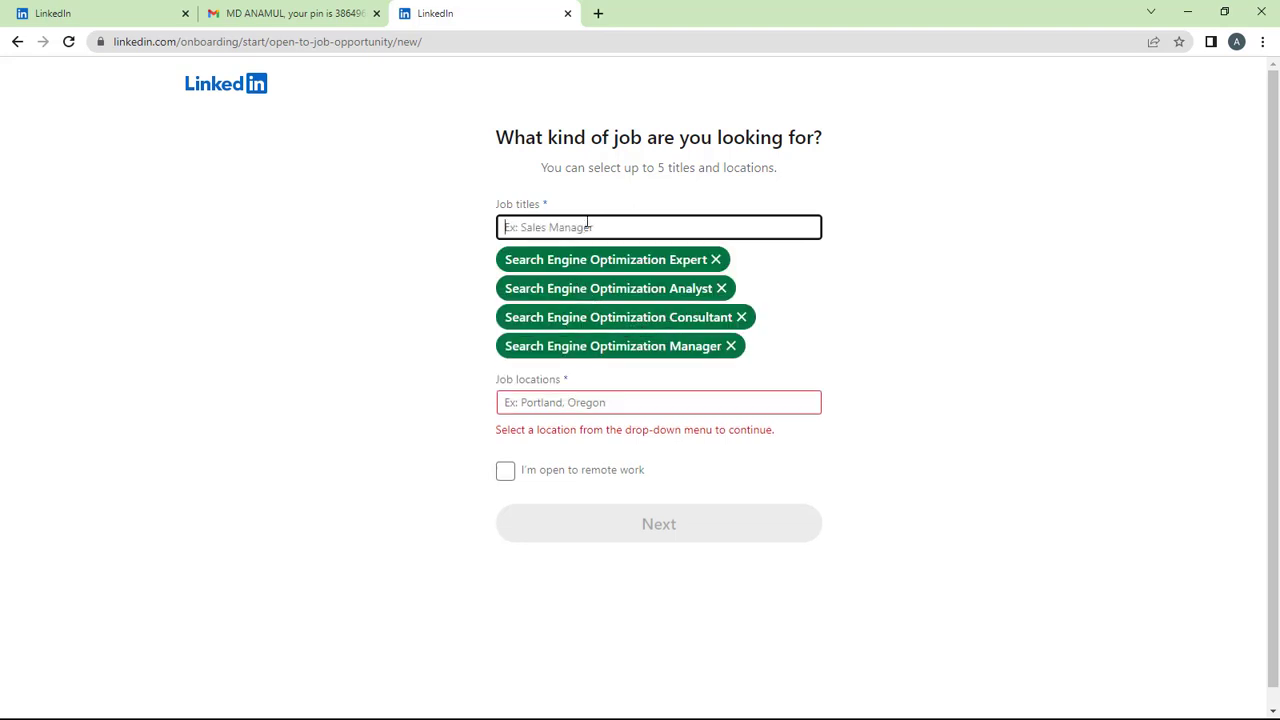
text(seo)
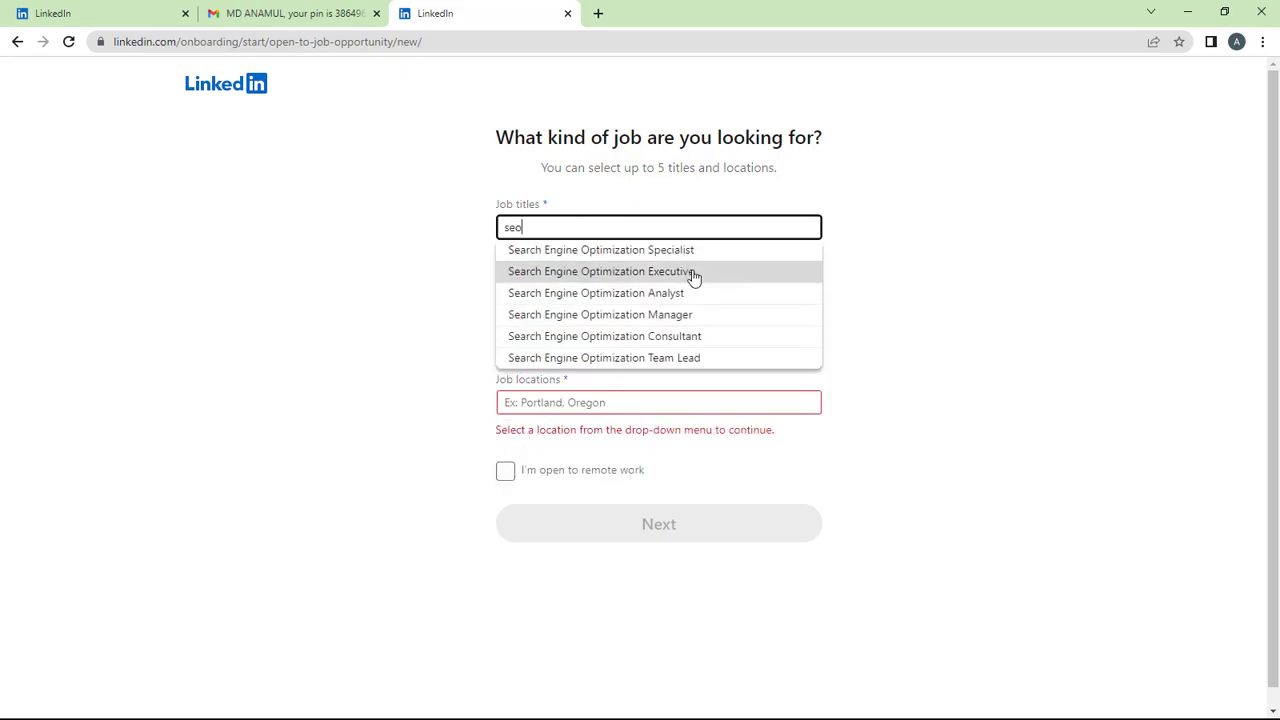
click(701, 272)
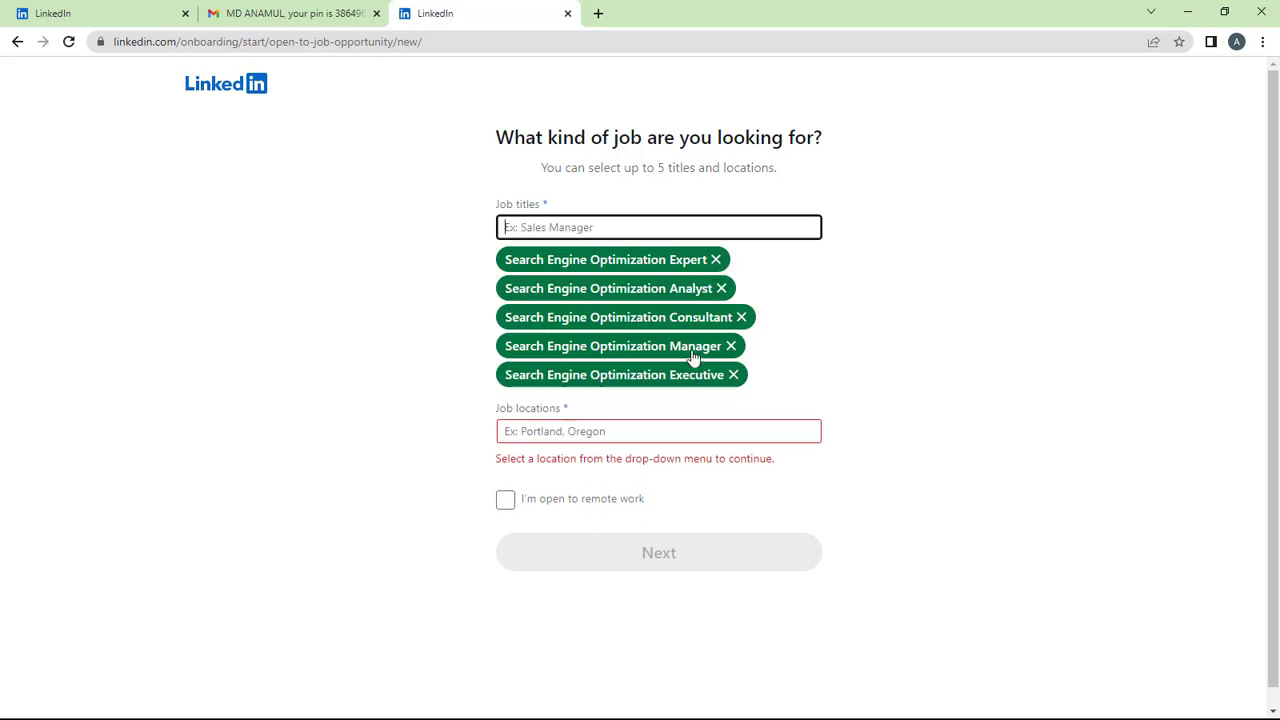
scroll(642, 429, down, 1)
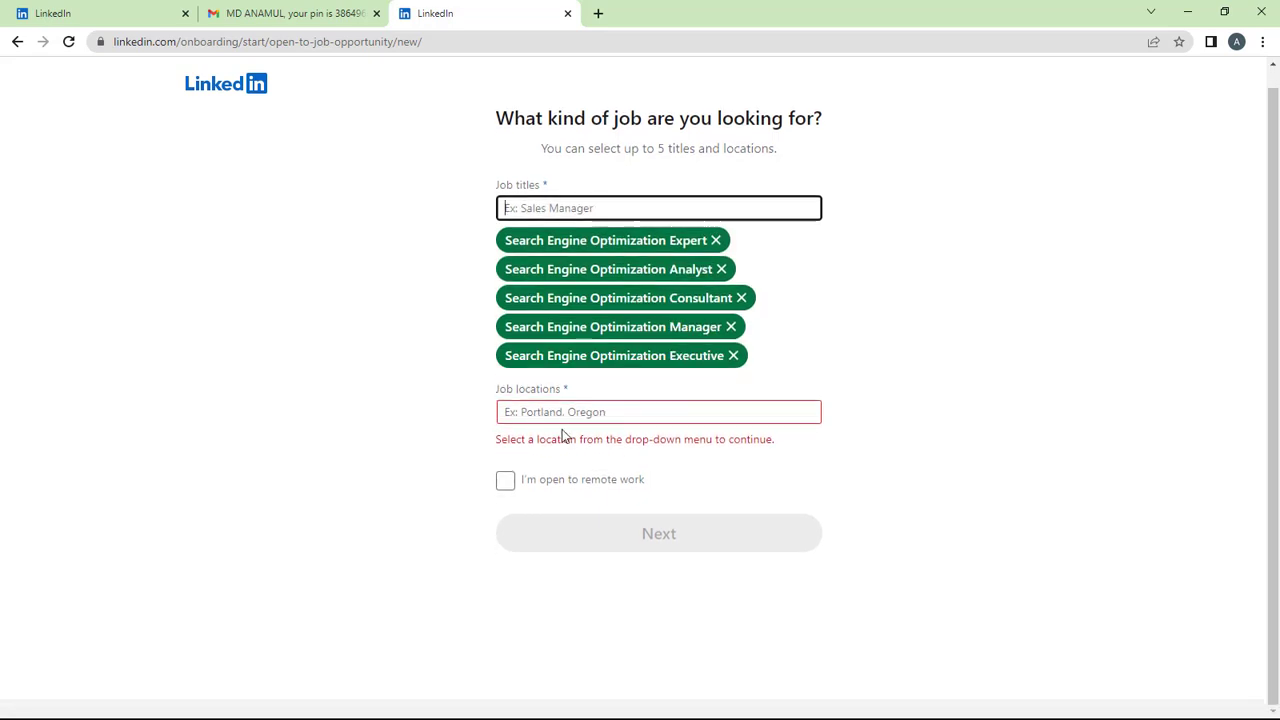
click(550, 416)
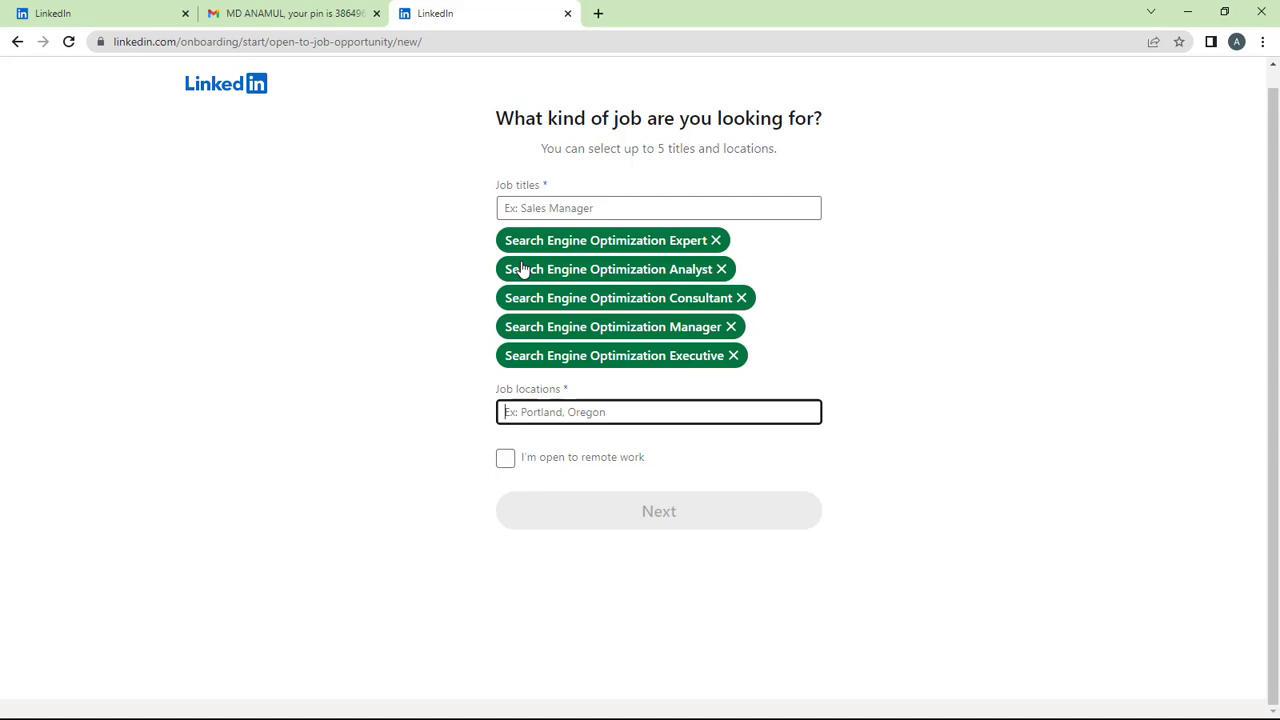
Add United States, Canada and United Kingdom as job locations.
text(united)
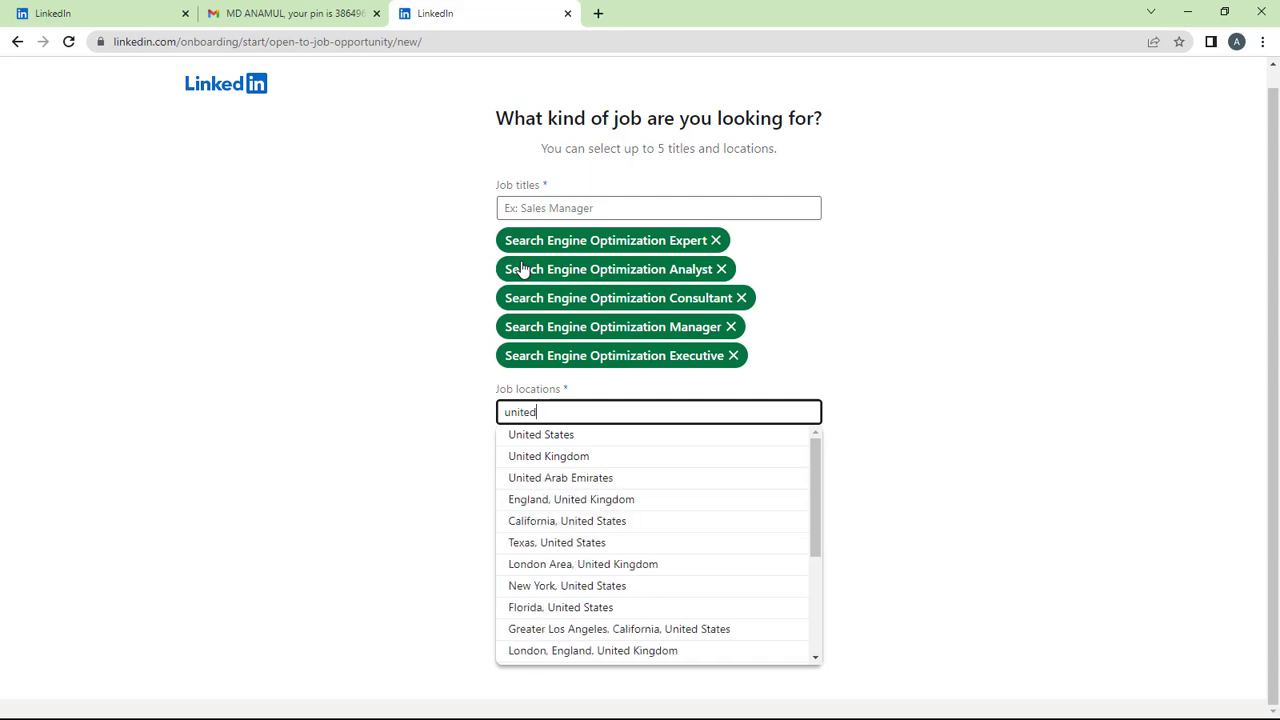
click(587, 440)
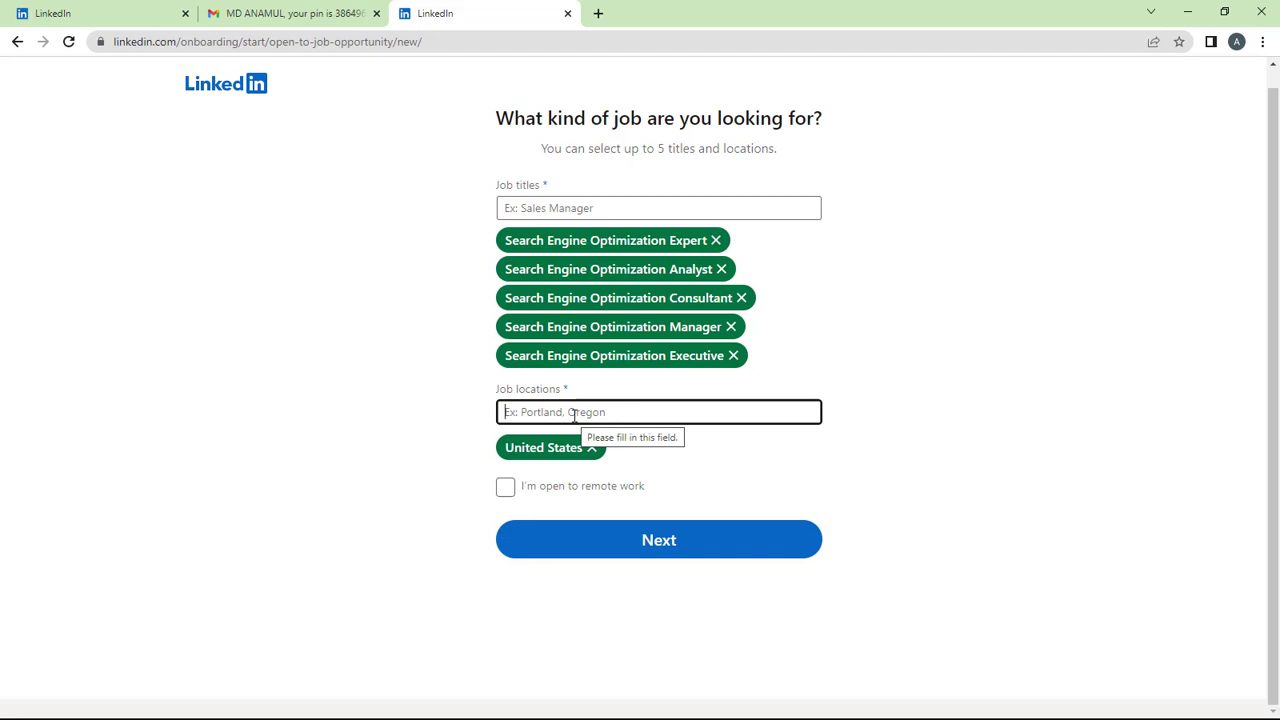
text(canas)
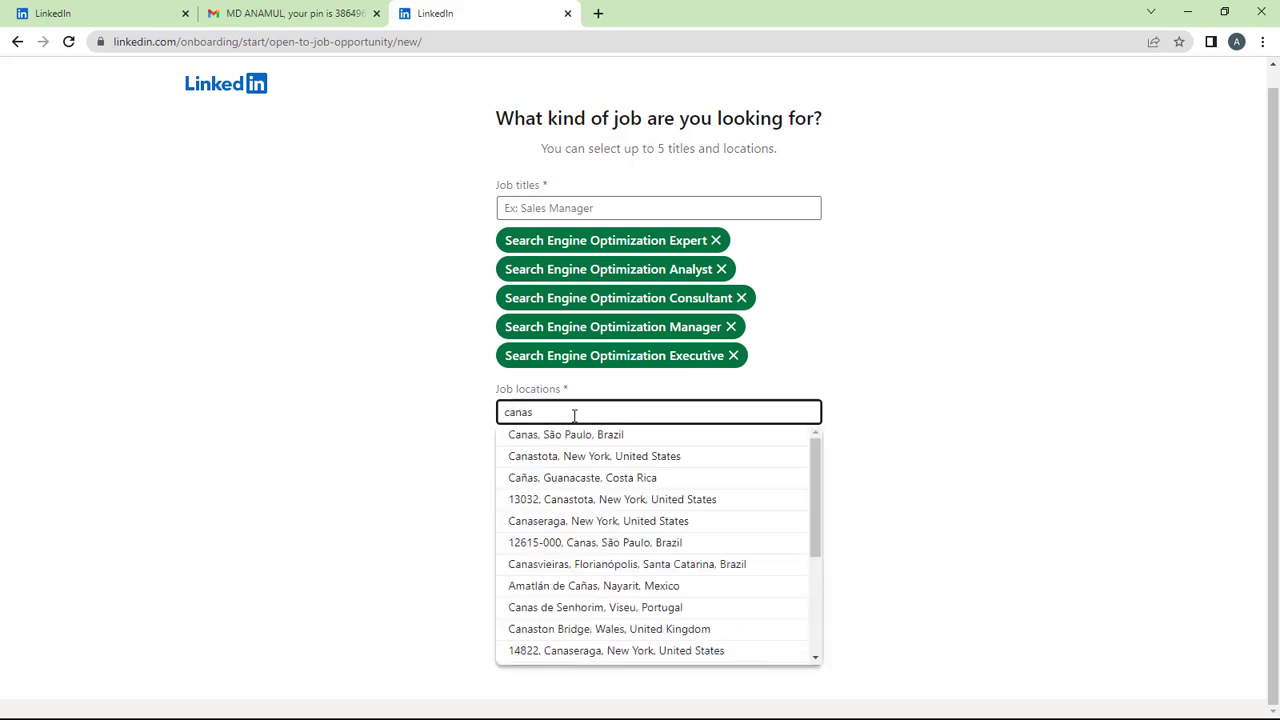
text(da)
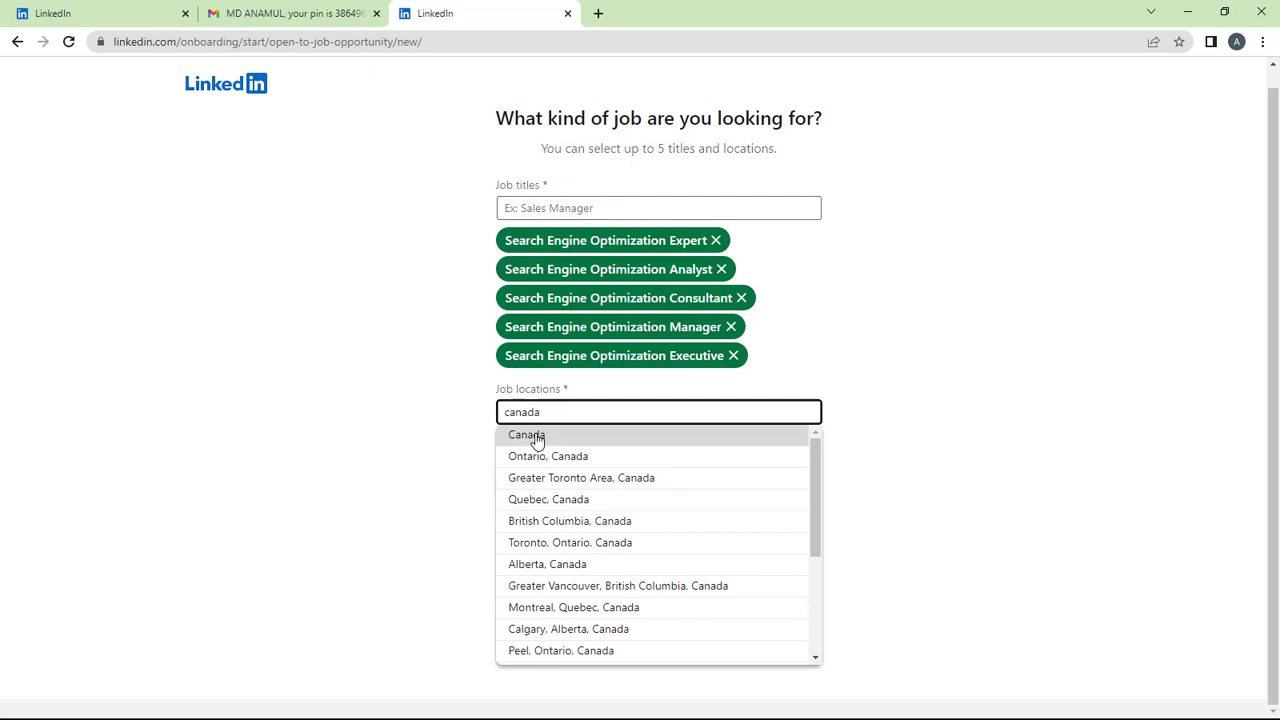
click(534, 436)
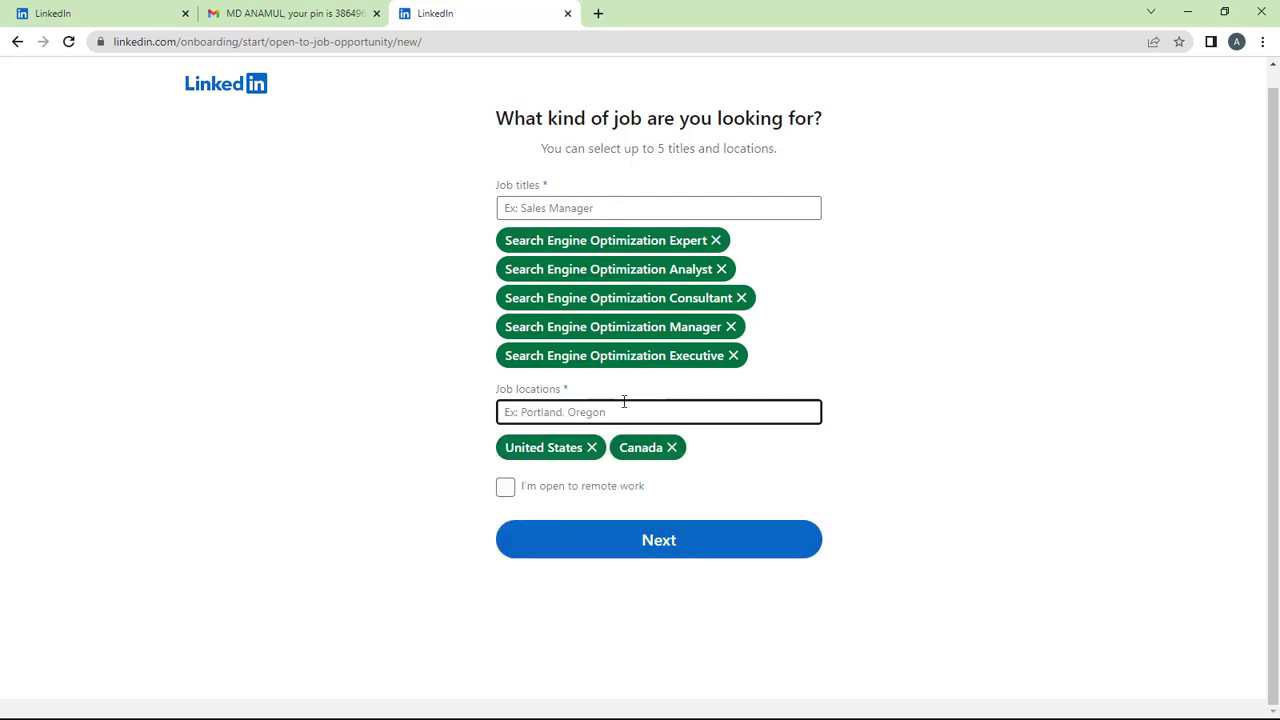
text(un)
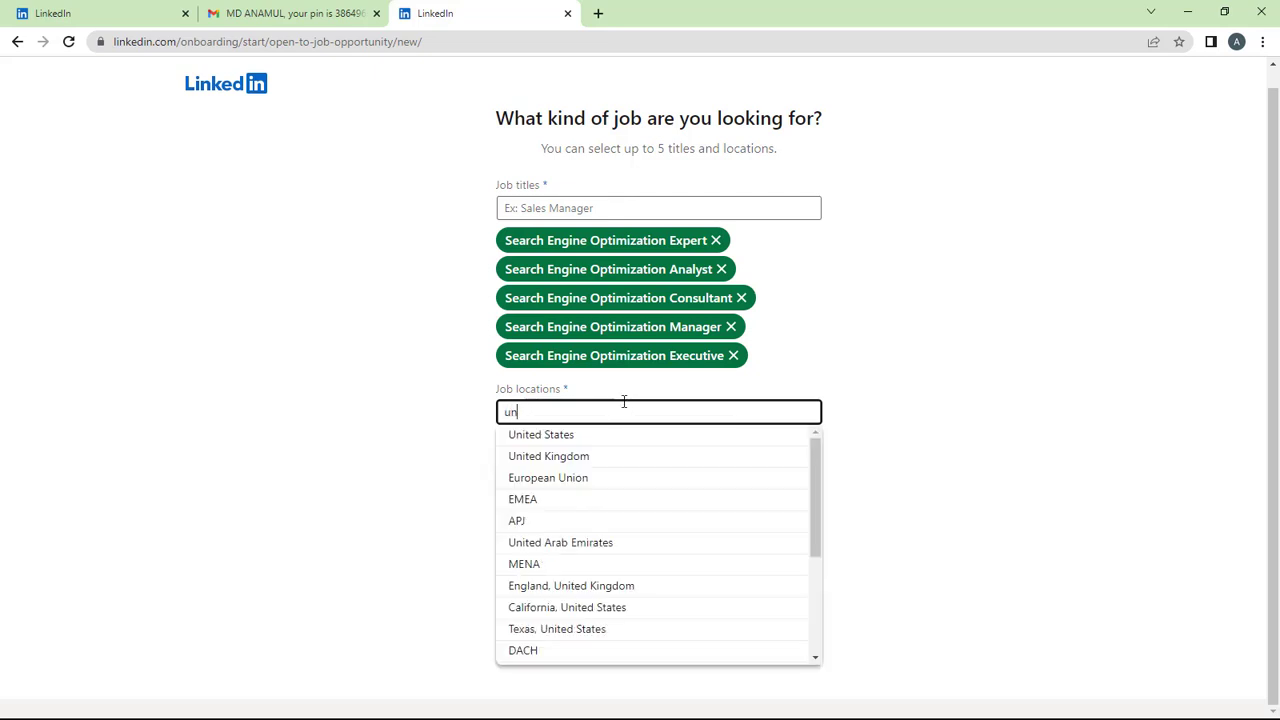
click(566, 456)
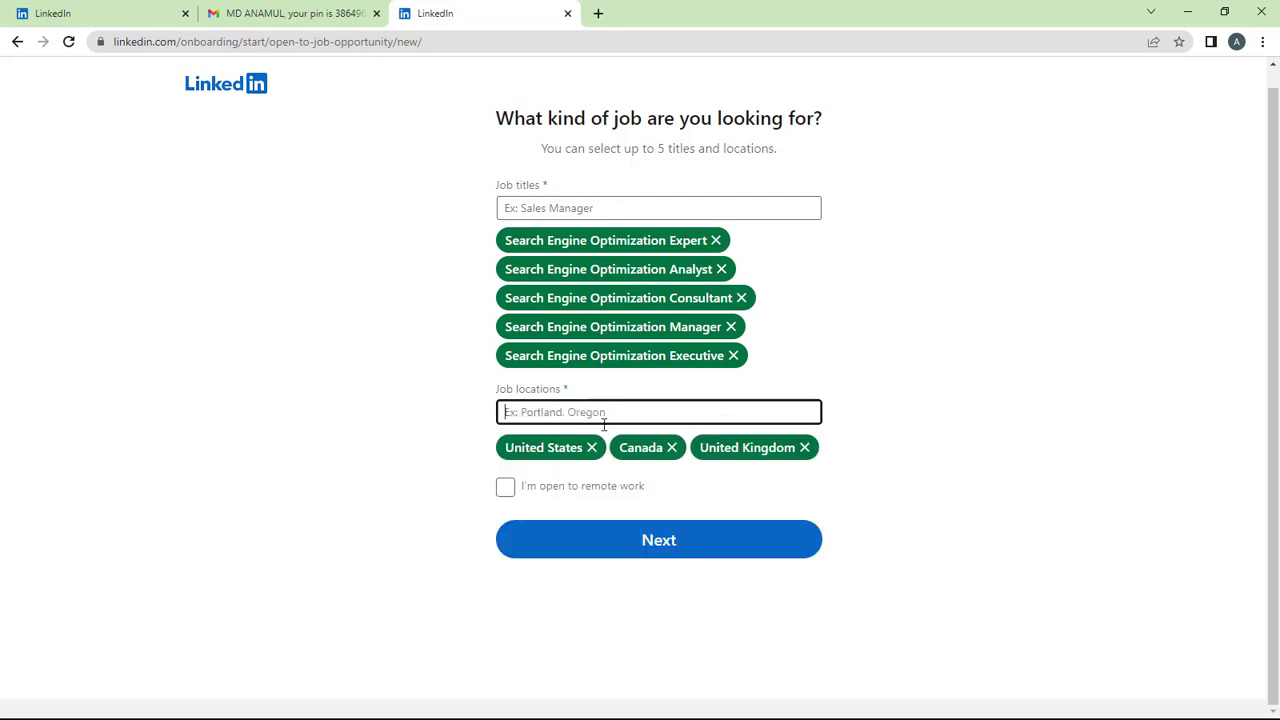
Add New Zealand and France, mark open to remote work, and submit the preferences.
text(new)
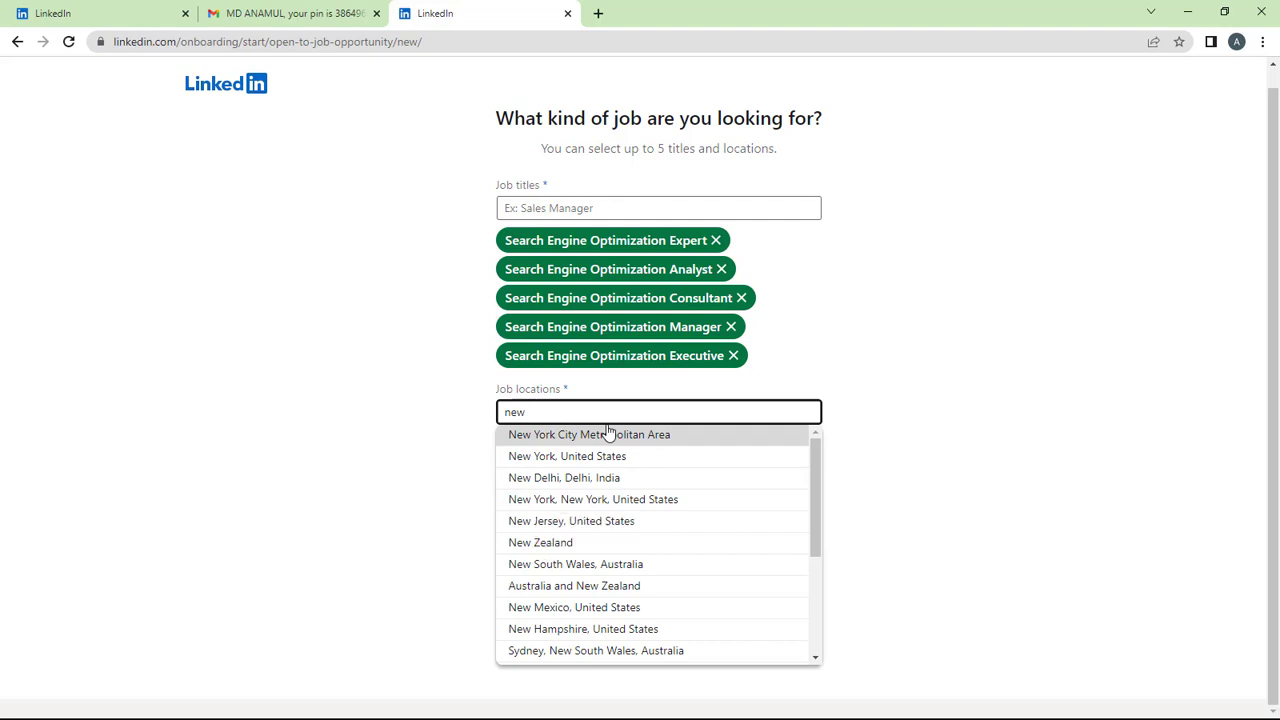
text(zel)
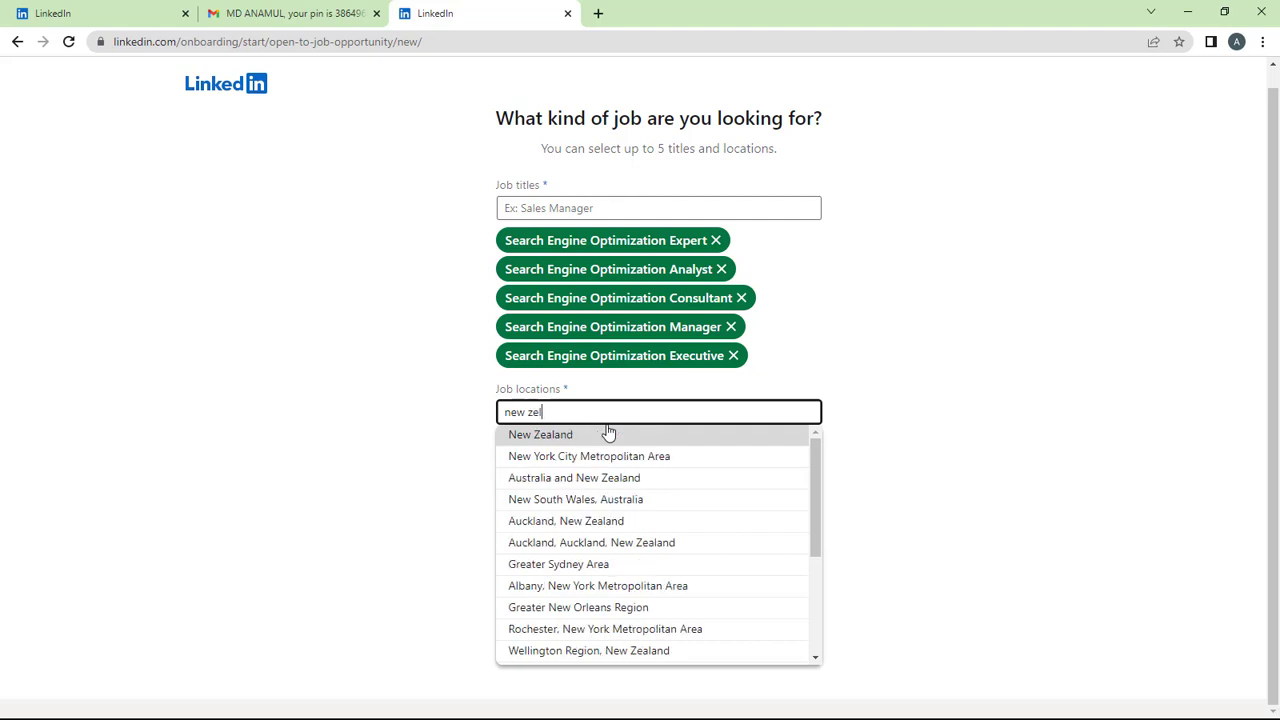
click(608, 434)
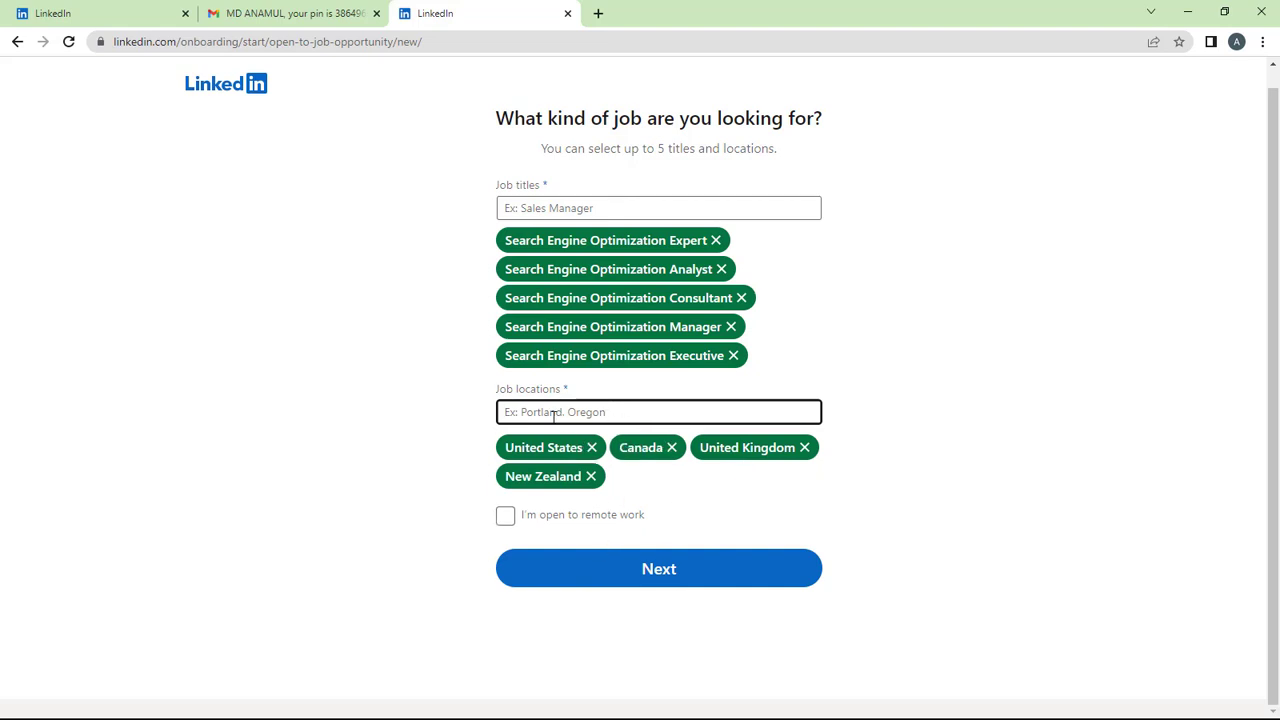
text(fran)
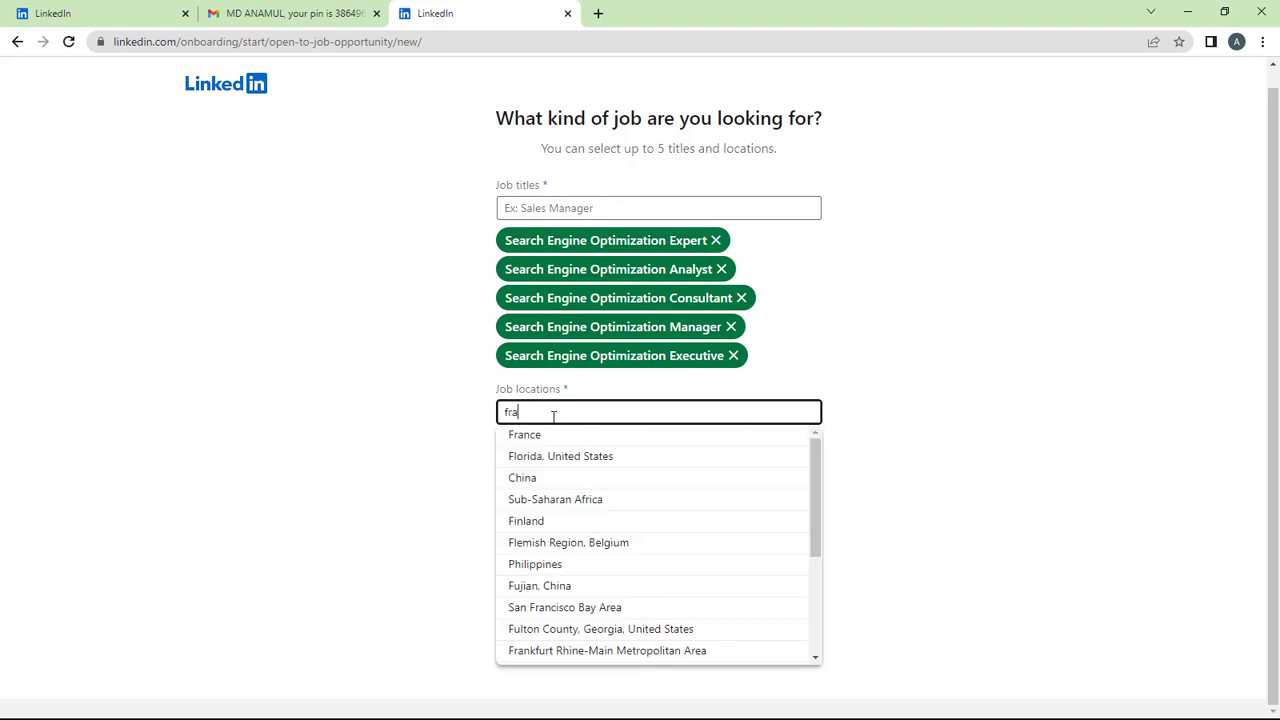
click(531, 440)
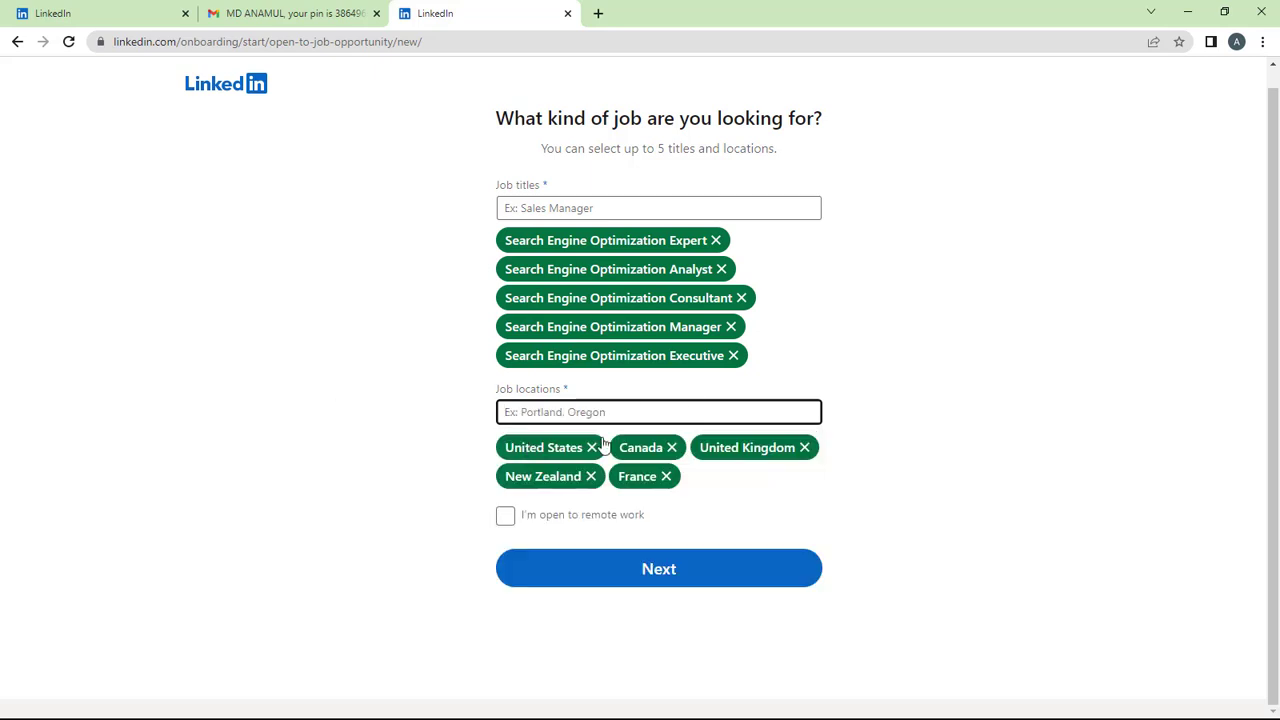
click(505, 522)
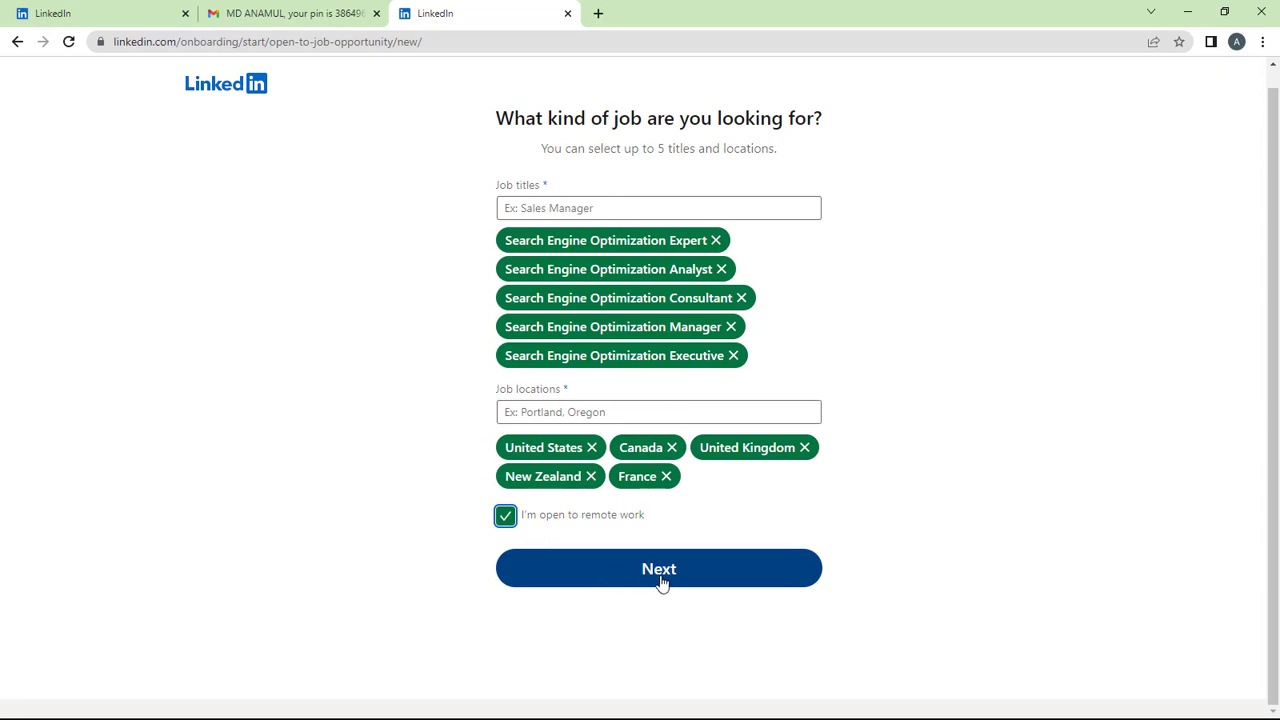
click(660, 580)
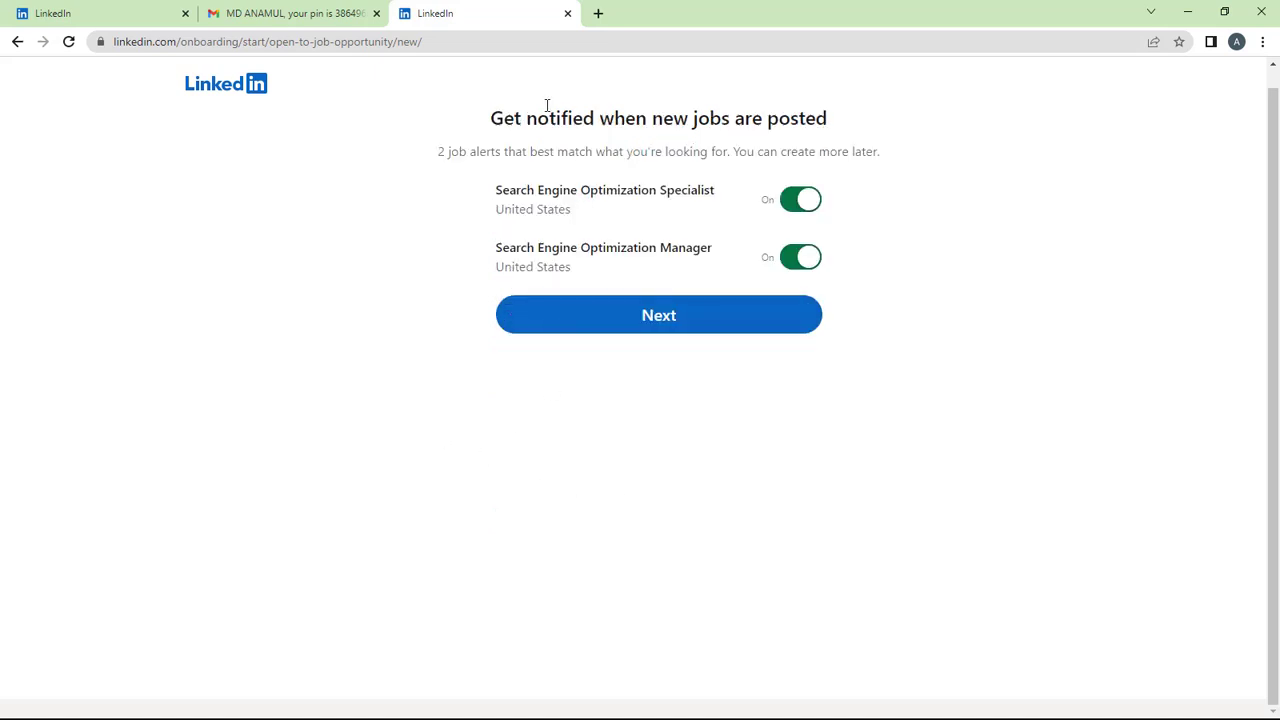
Keep both job alerts and recruiter sharing on, and skip the mobile app step.
drag(484, 122, 747, 125)
click(835, 118)
click(646, 328)
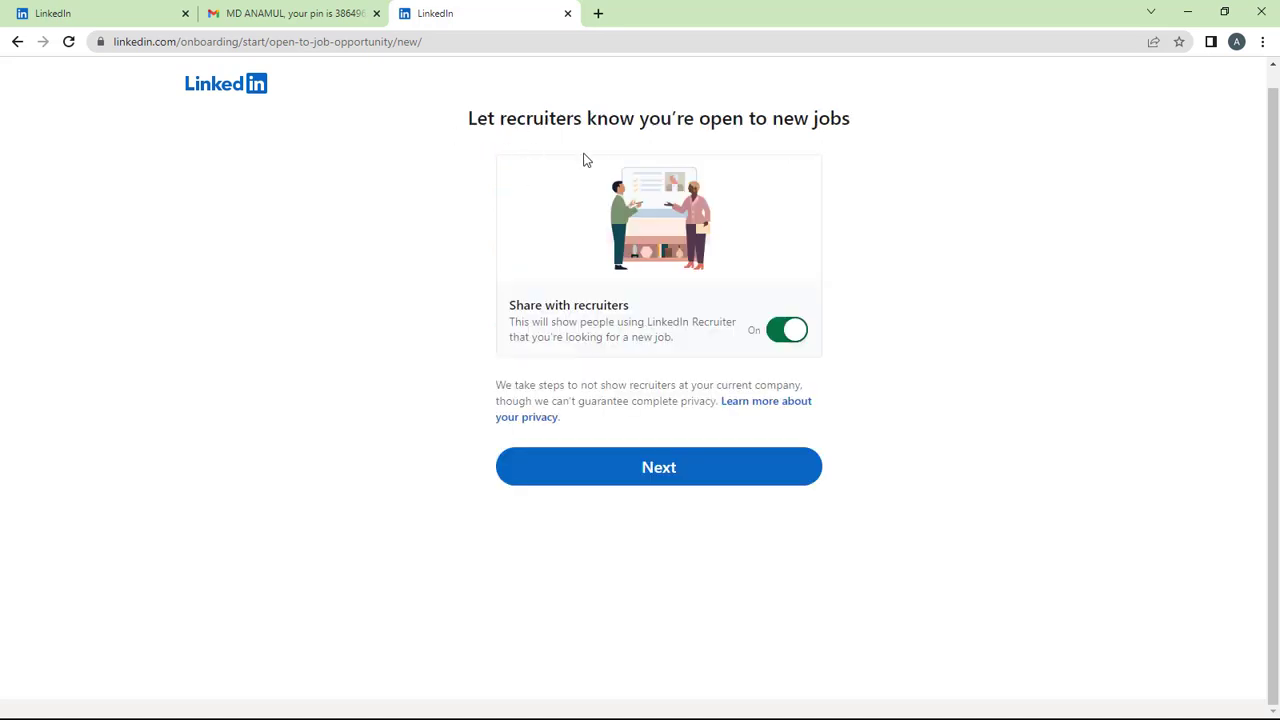
click(650, 481)
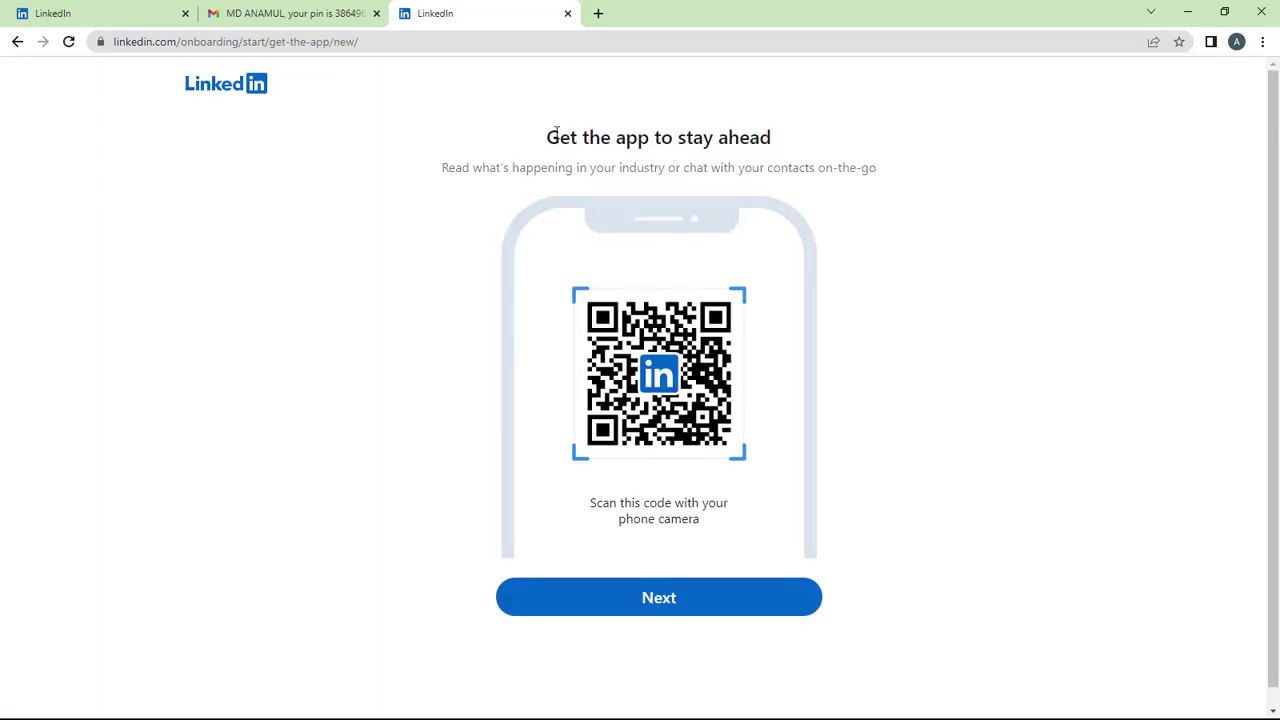
scroll(711, 537, down, 1)
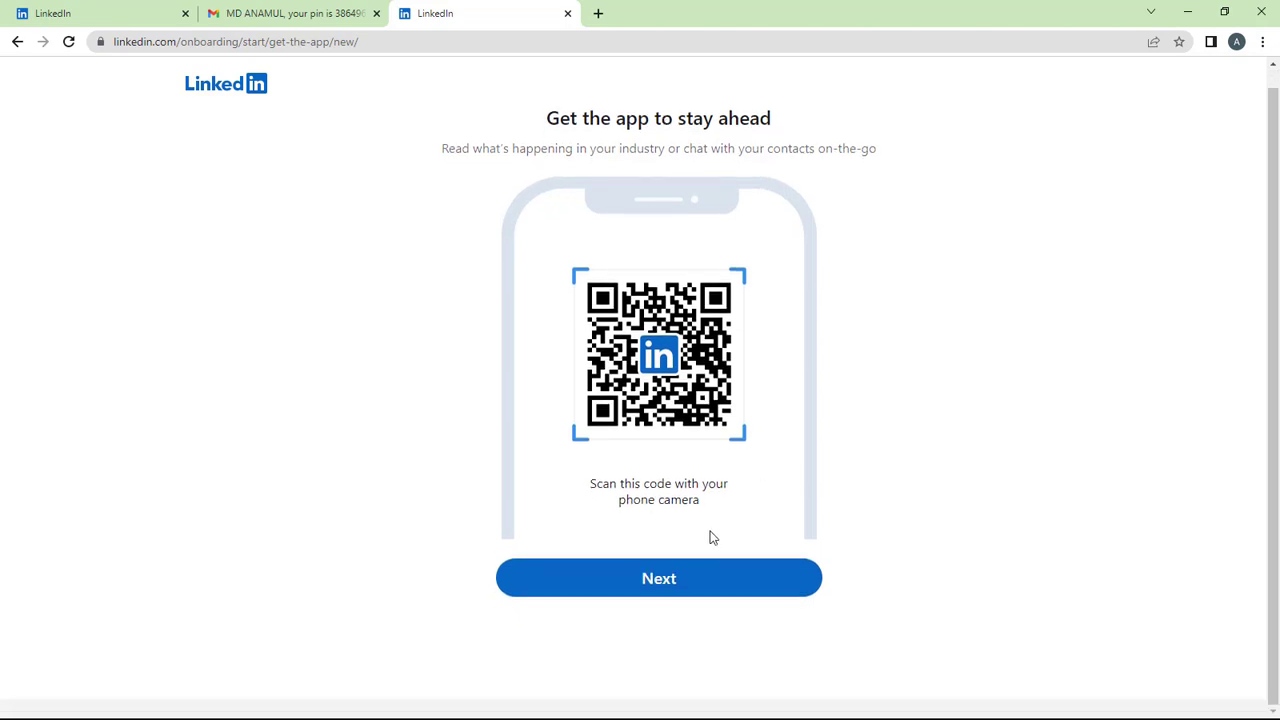
click(631, 591)
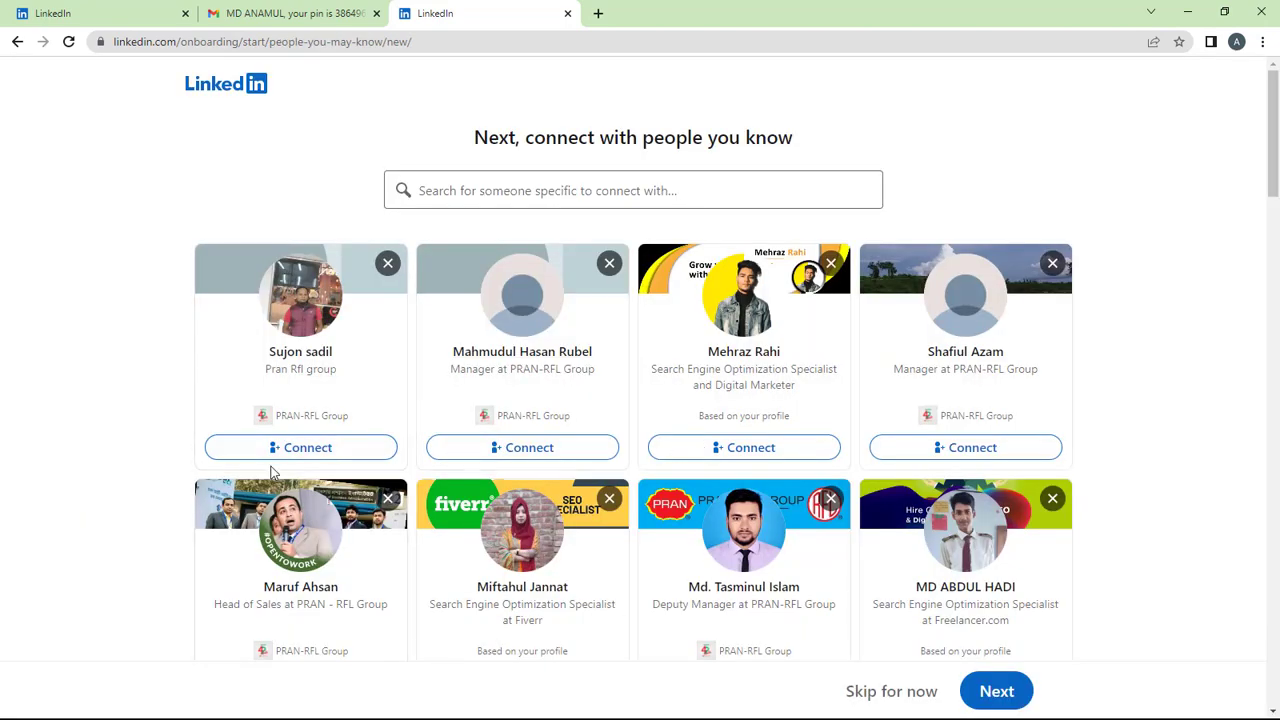
Send connection requests to seven suggested people and dismiss the resulting notices.
click(567, 450)
click(752, 452)
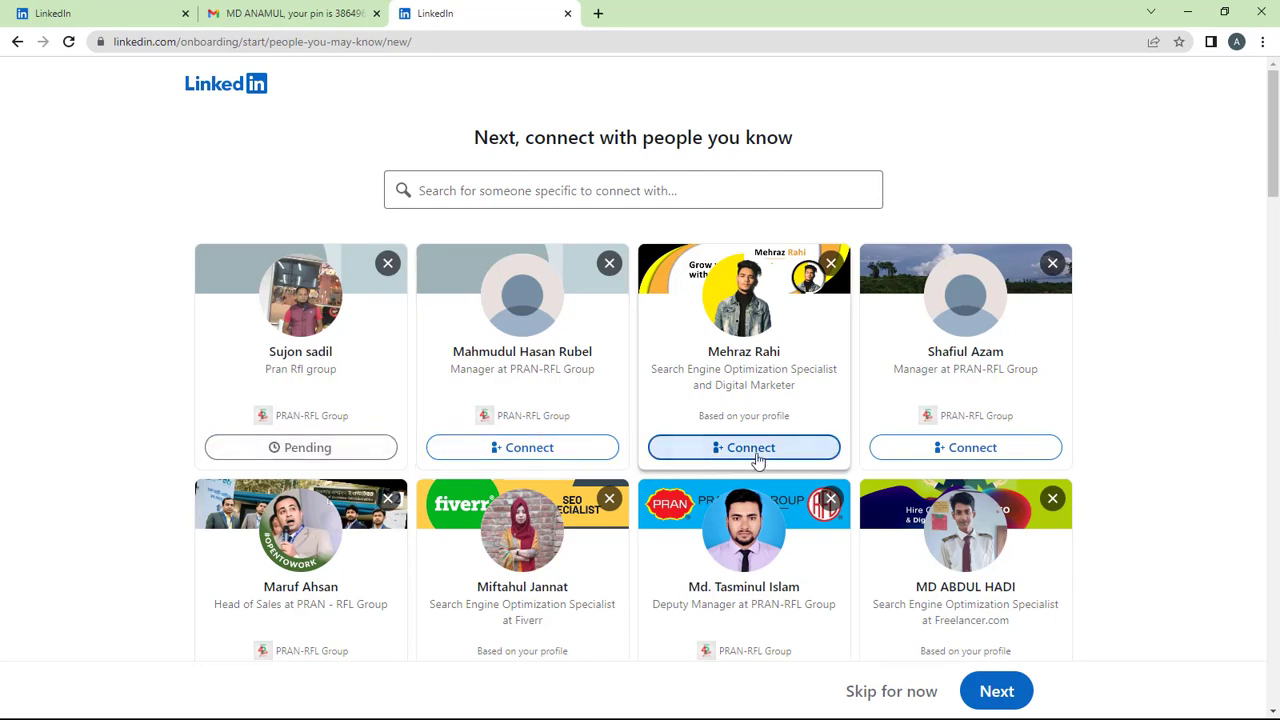
scroll(371, 514, down, 4)
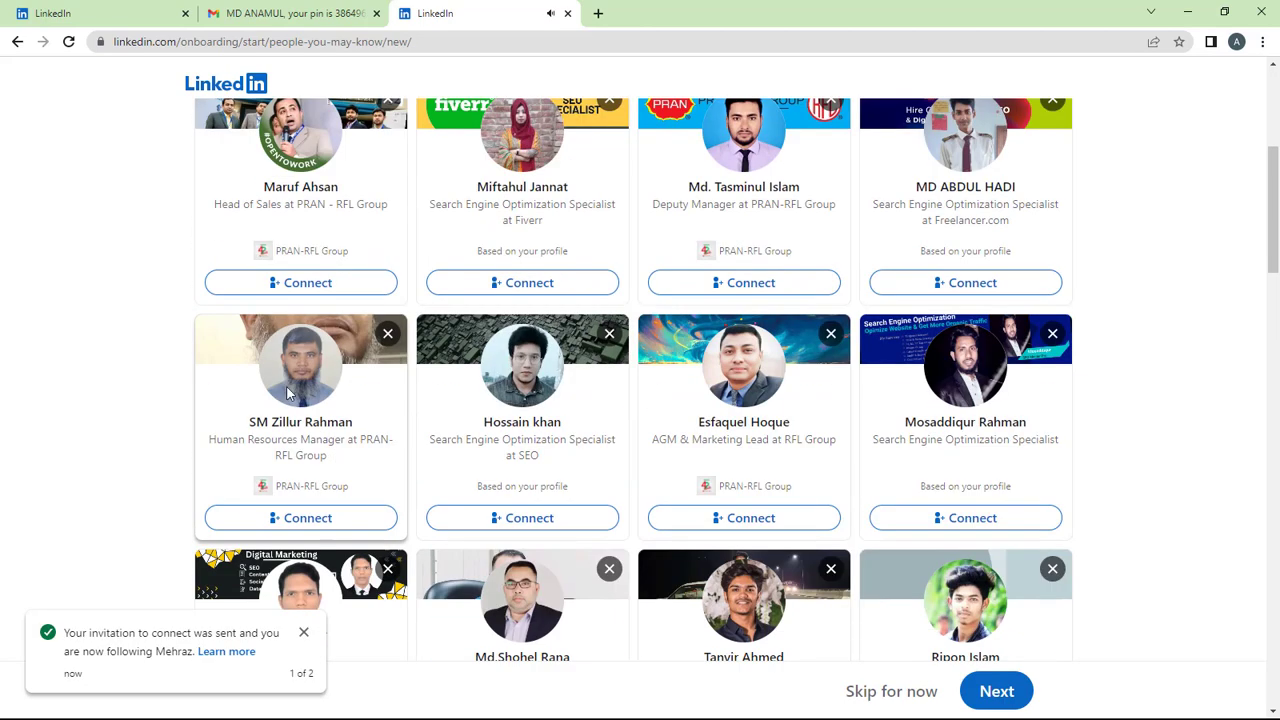
click(318, 284)
click(526, 283)
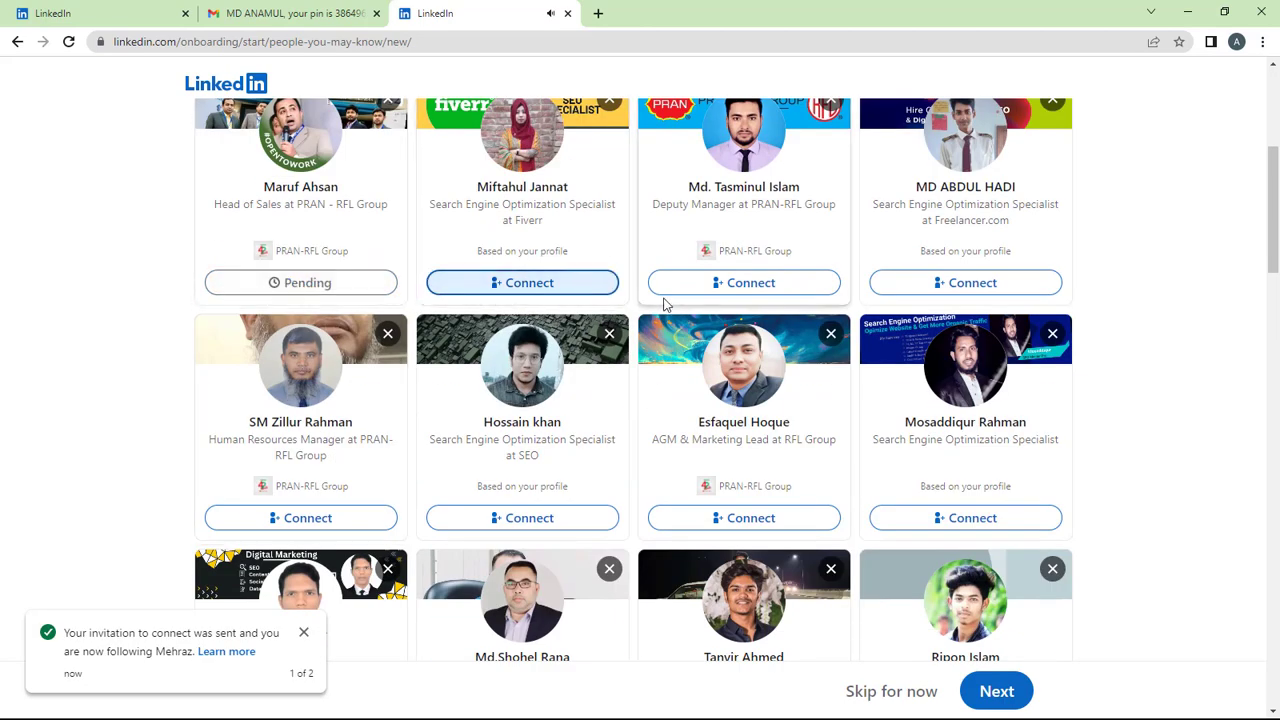
click(710, 285)
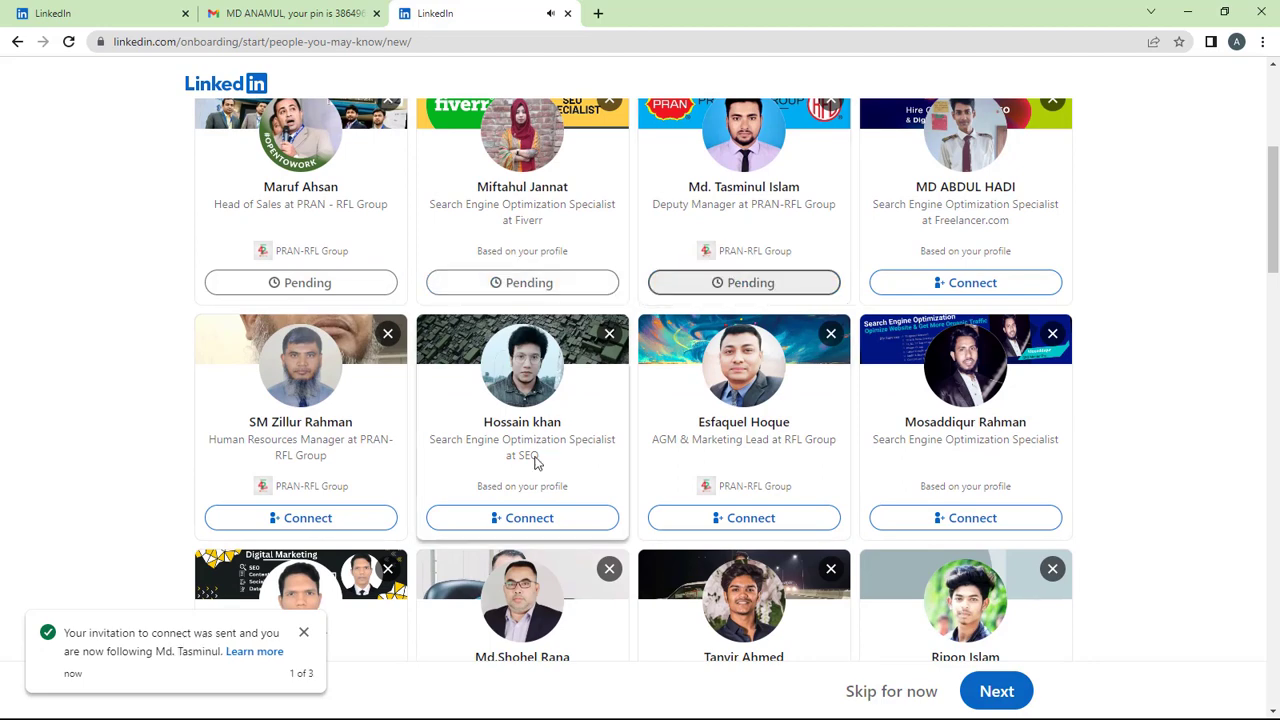
click(493, 516)
click(335, 516)
scroll(520, 320, up, 4)
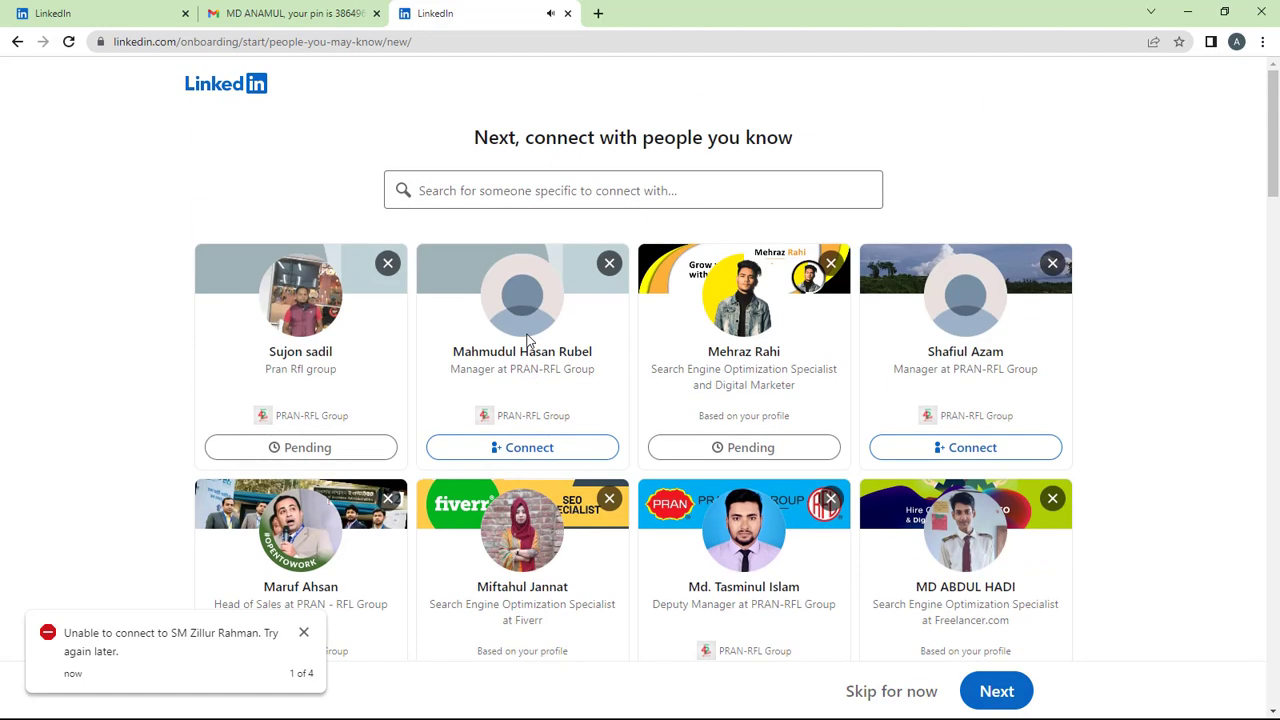
click(303, 636)
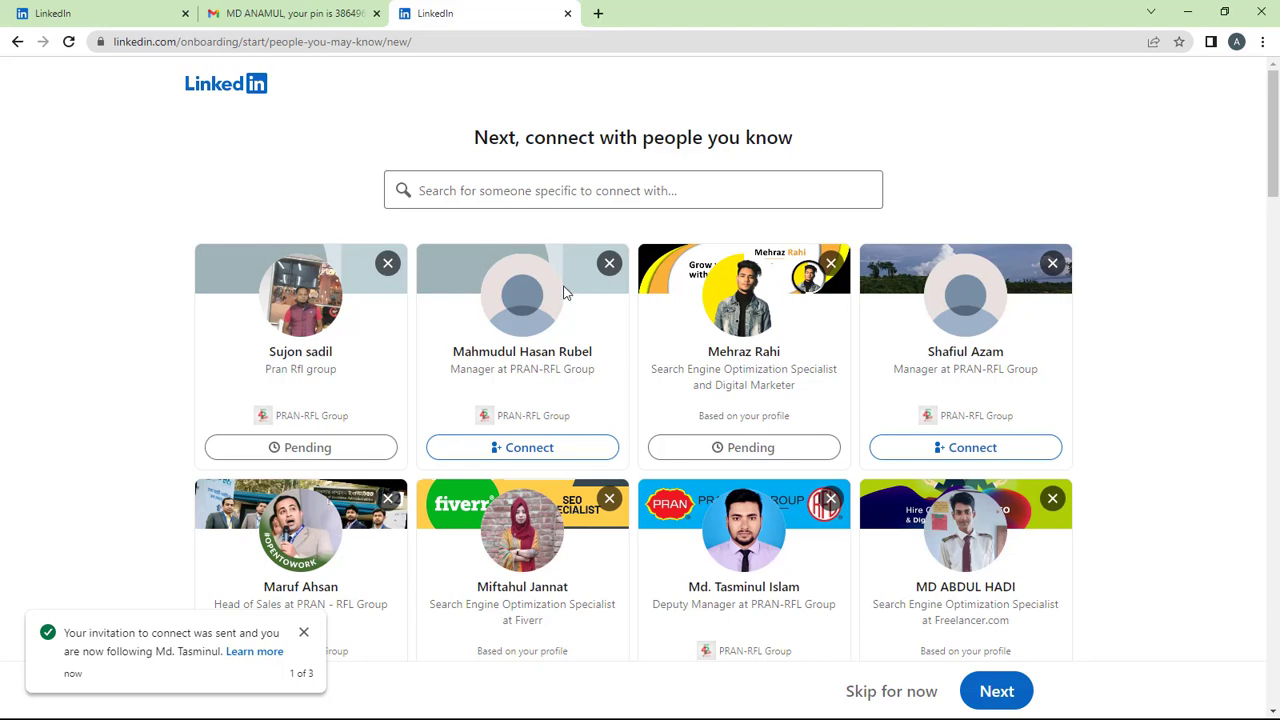
click(303, 632)
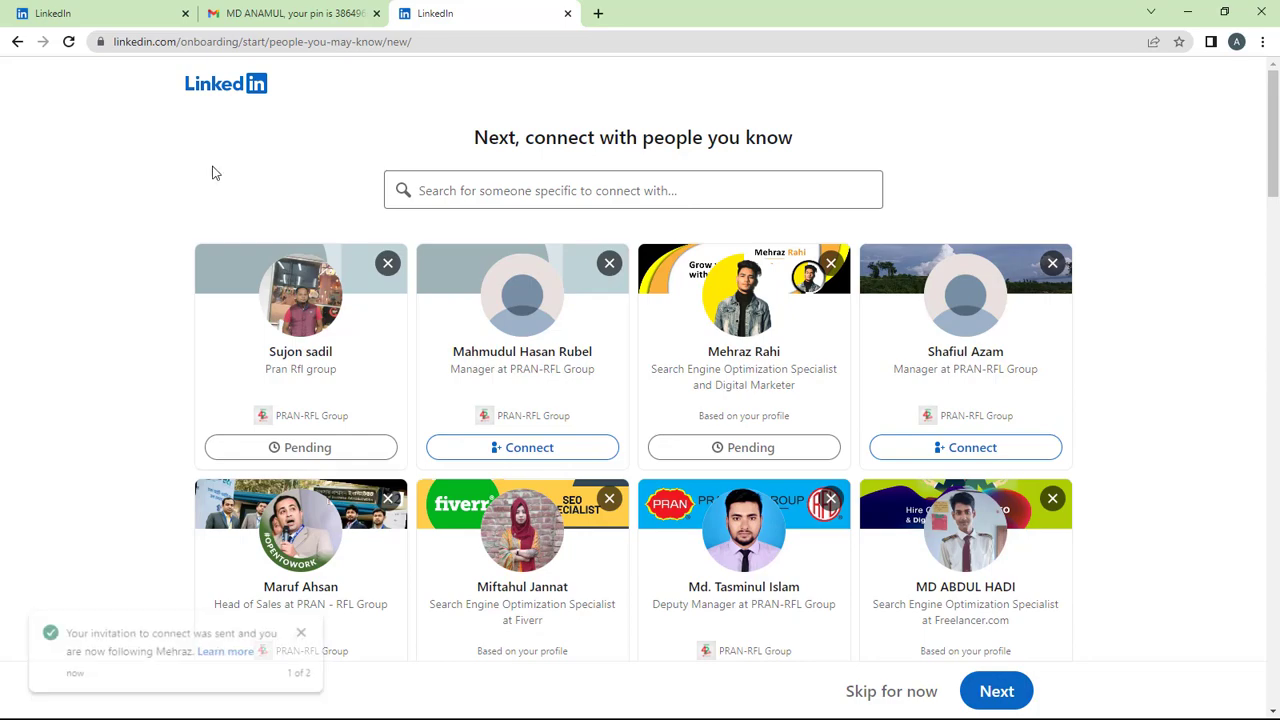
click(304, 633)
scroll(667, 420, down, 5)
scroll(667, 422, up, 5)
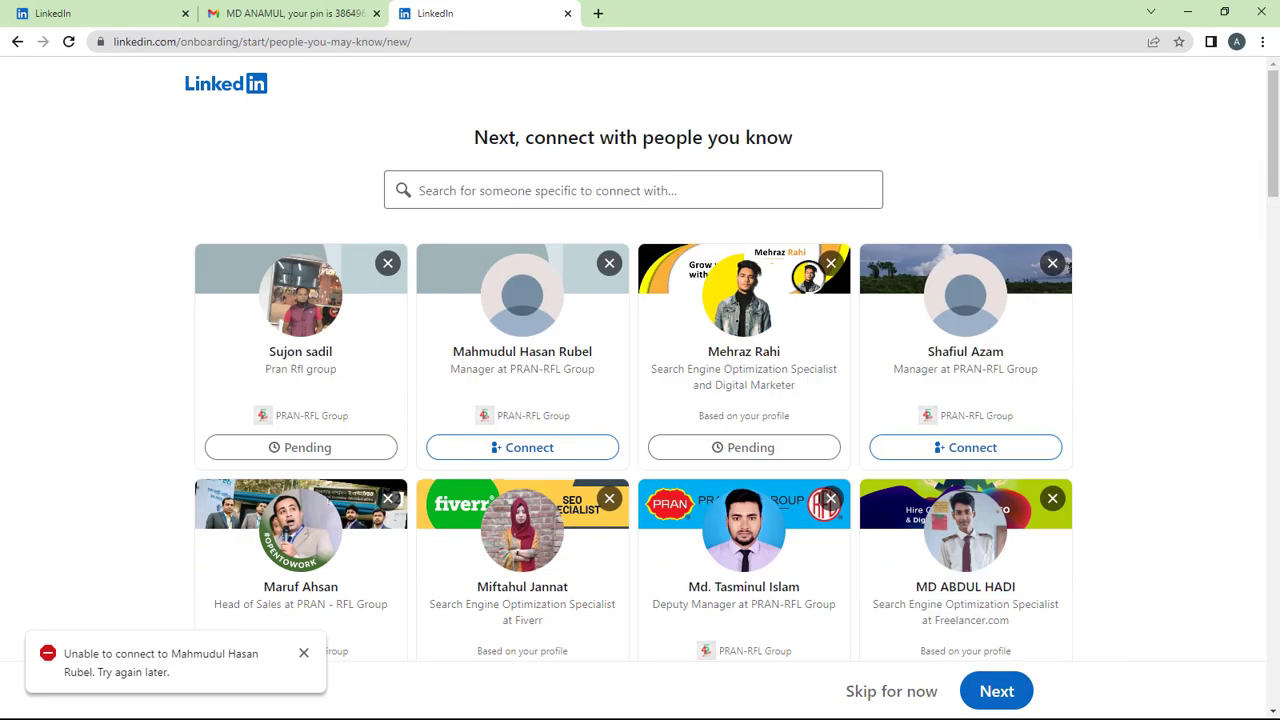
Follow five recommendations including Bdjobs.com, BD Jobs Careers and ACI HR, then finish onboarding.
click(990, 700)
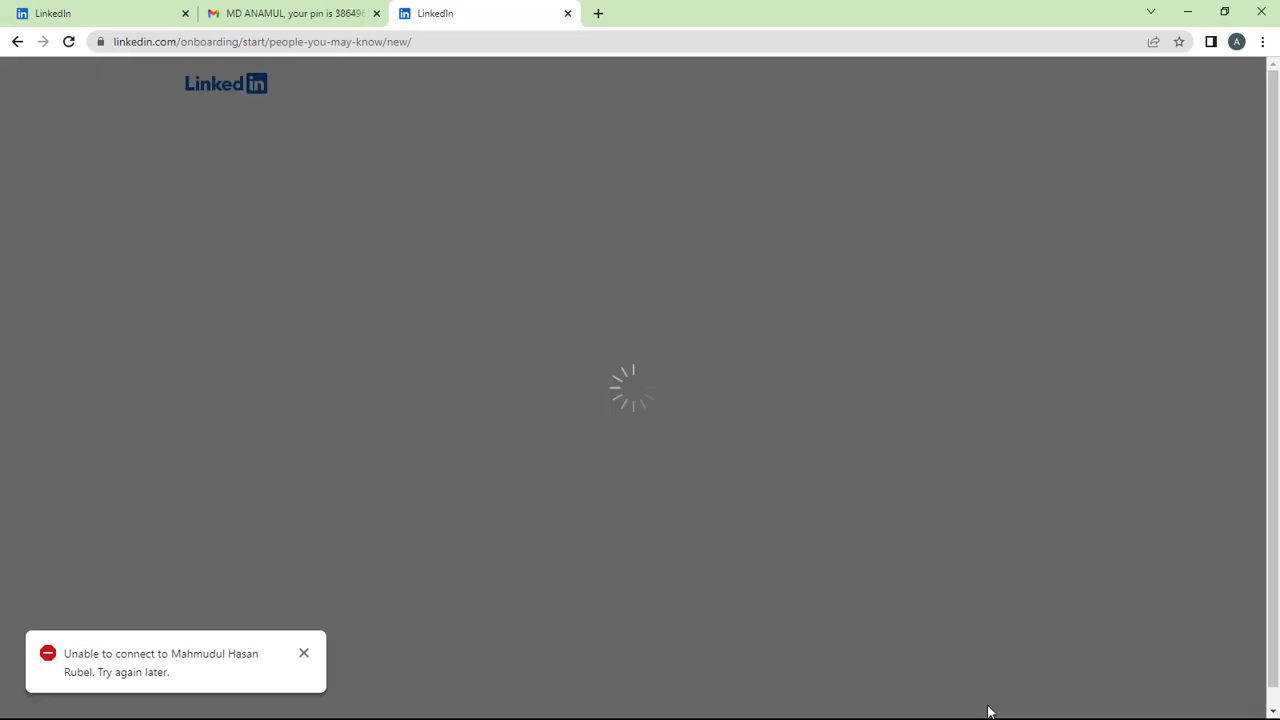
scroll(1123, 654, down, 4)
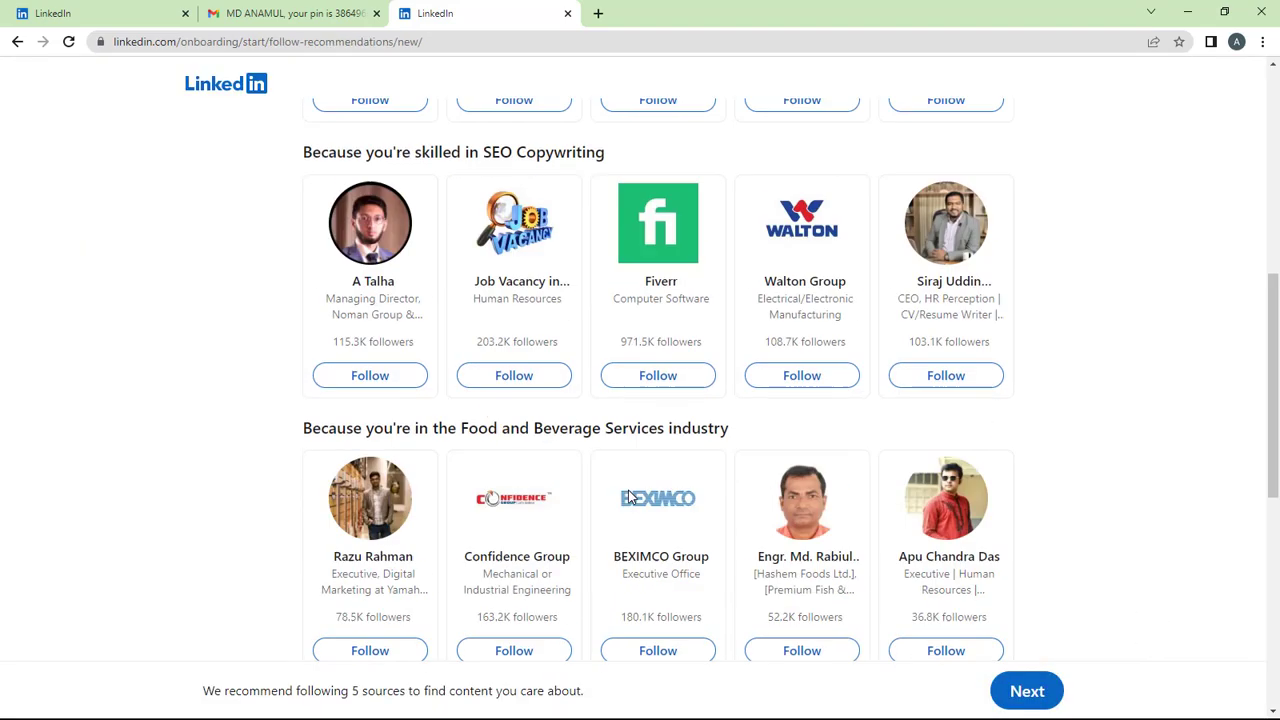
scroll(630, 372, up, 3)
click(648, 388)
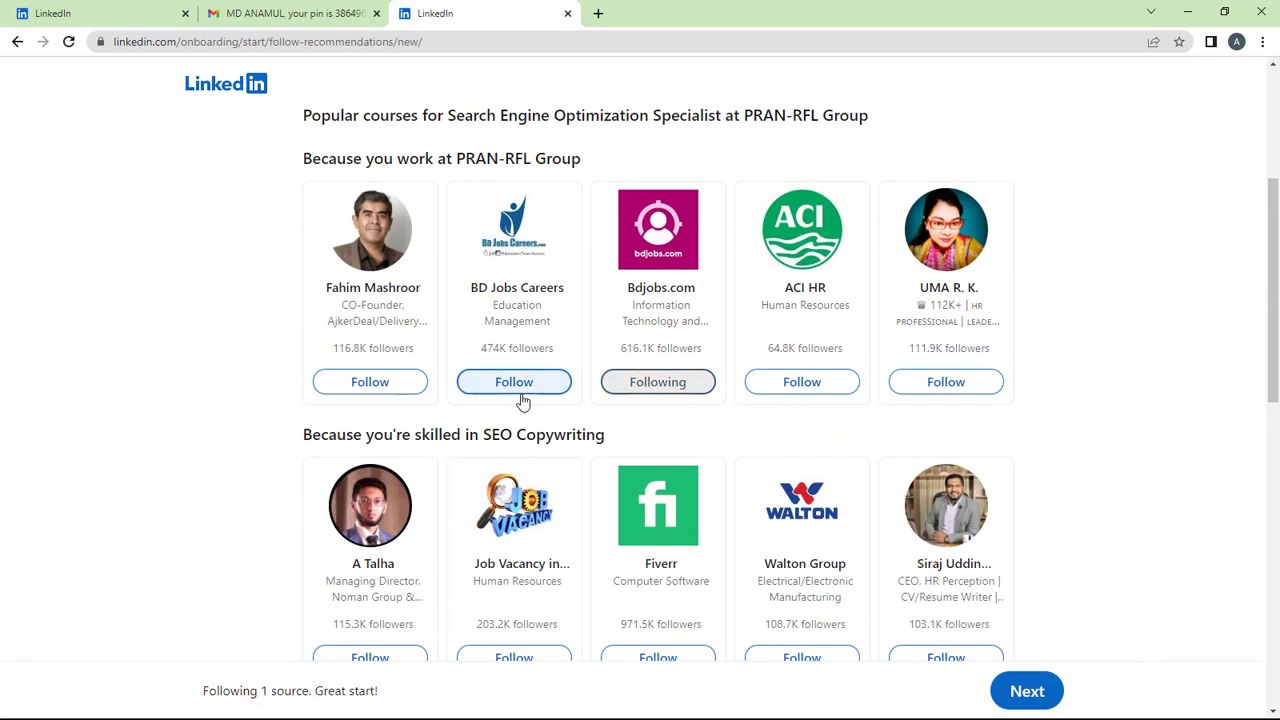
click(371, 384)
click(472, 388)
click(770, 388)
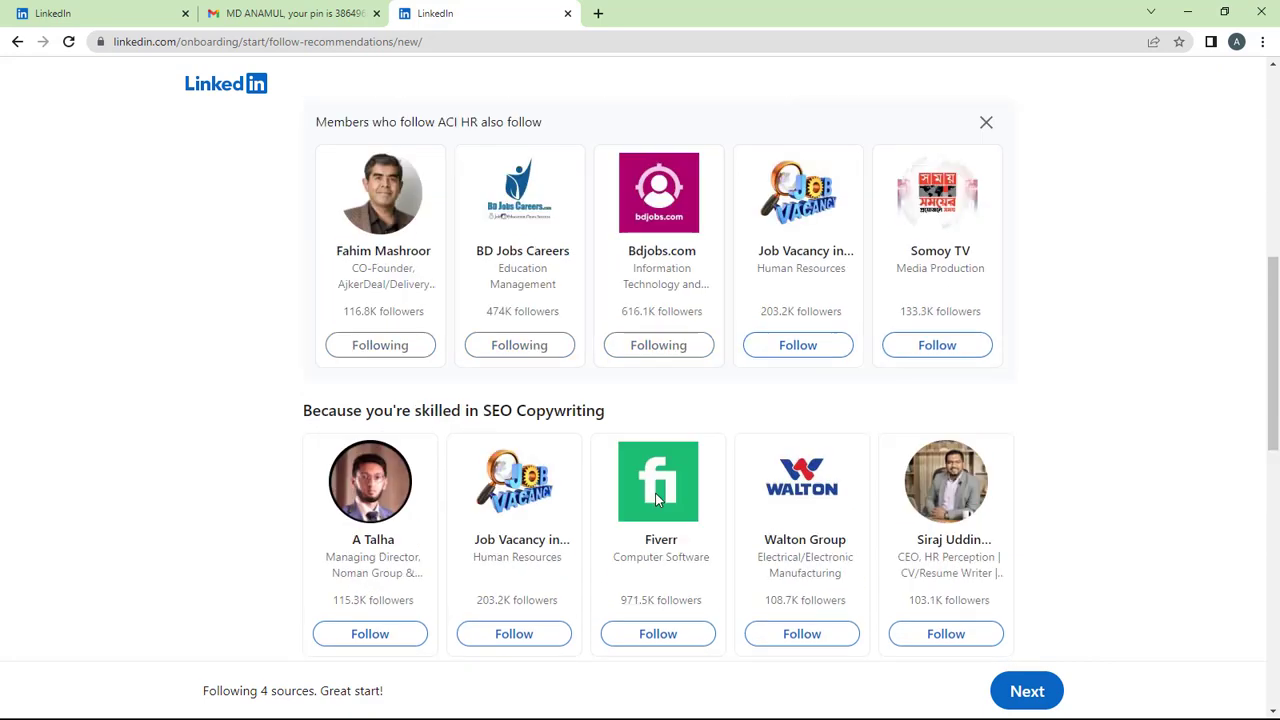
click(798, 345)
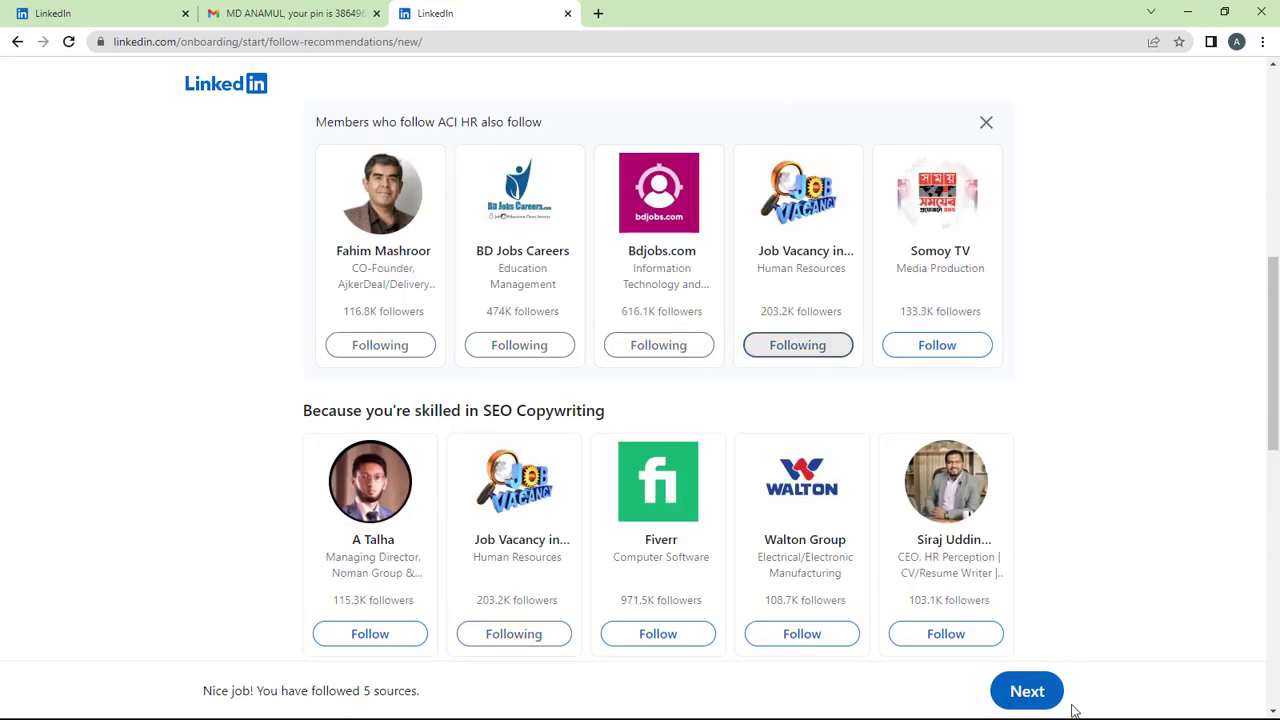
click(1027, 694)
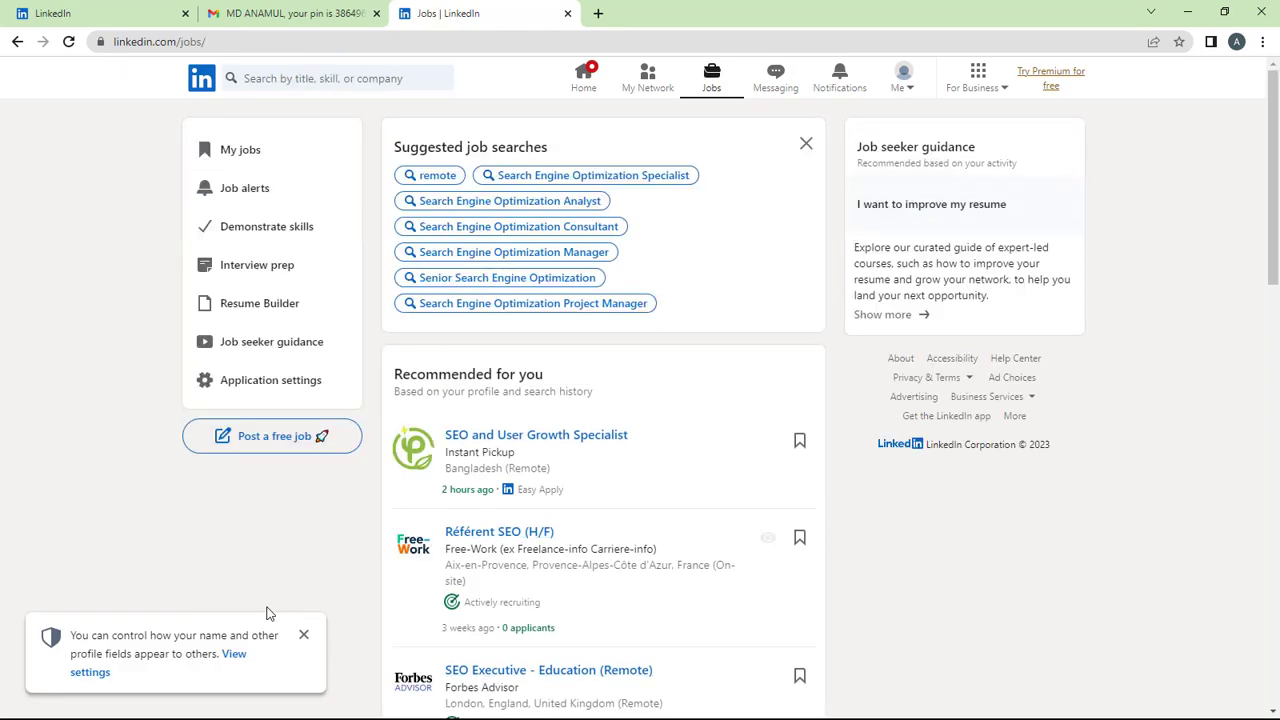
Dismiss the privacy notice, glance at Messaging, then return to the Home feed.
click(304, 635)
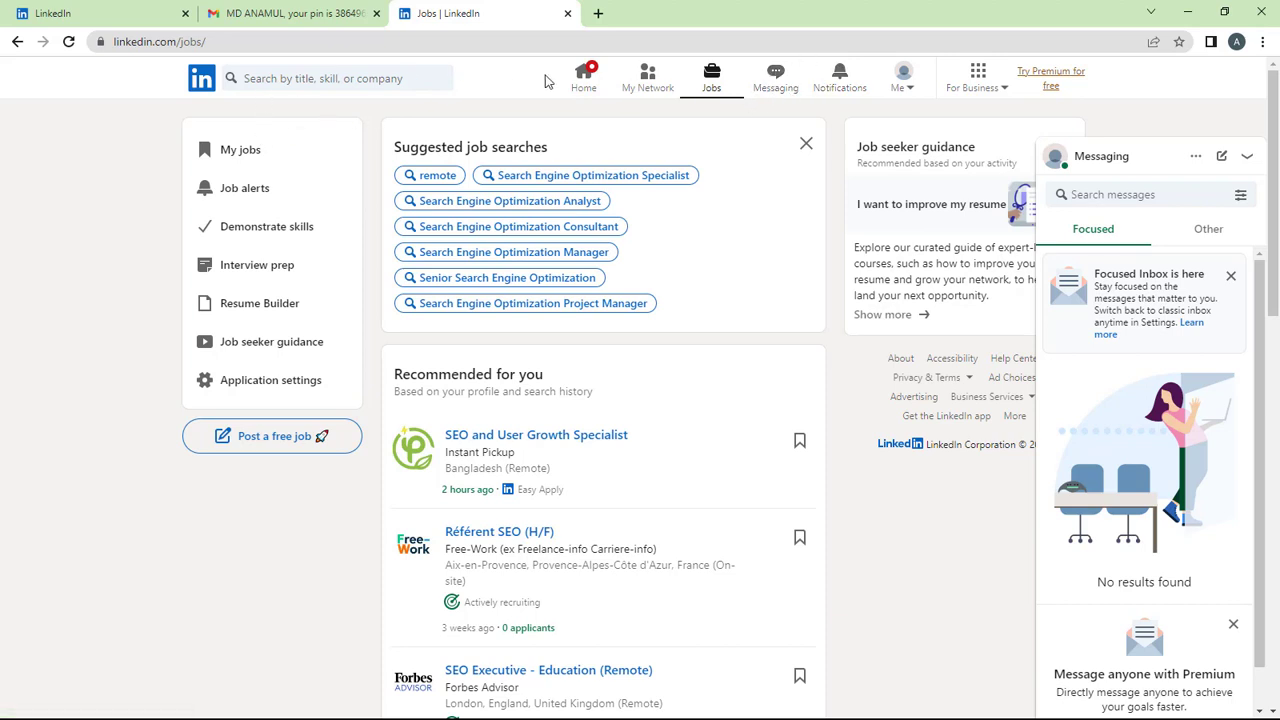
click(776, 80)
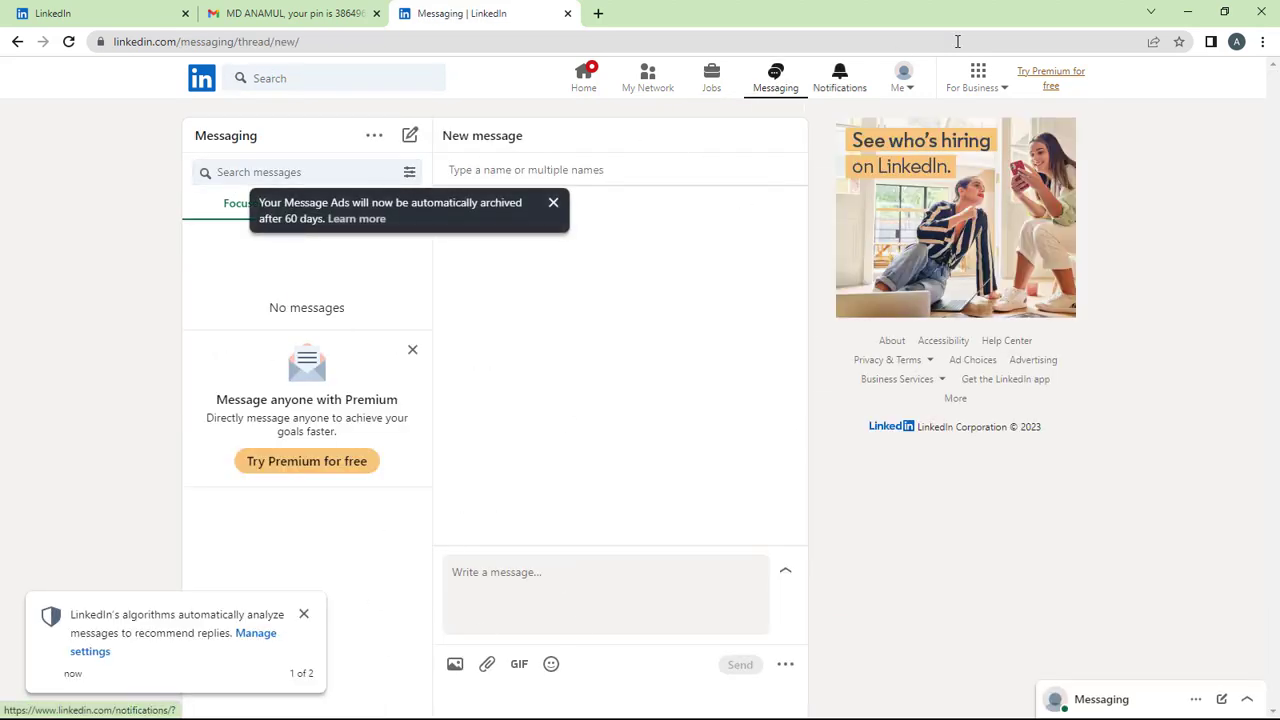
click(192, 86)
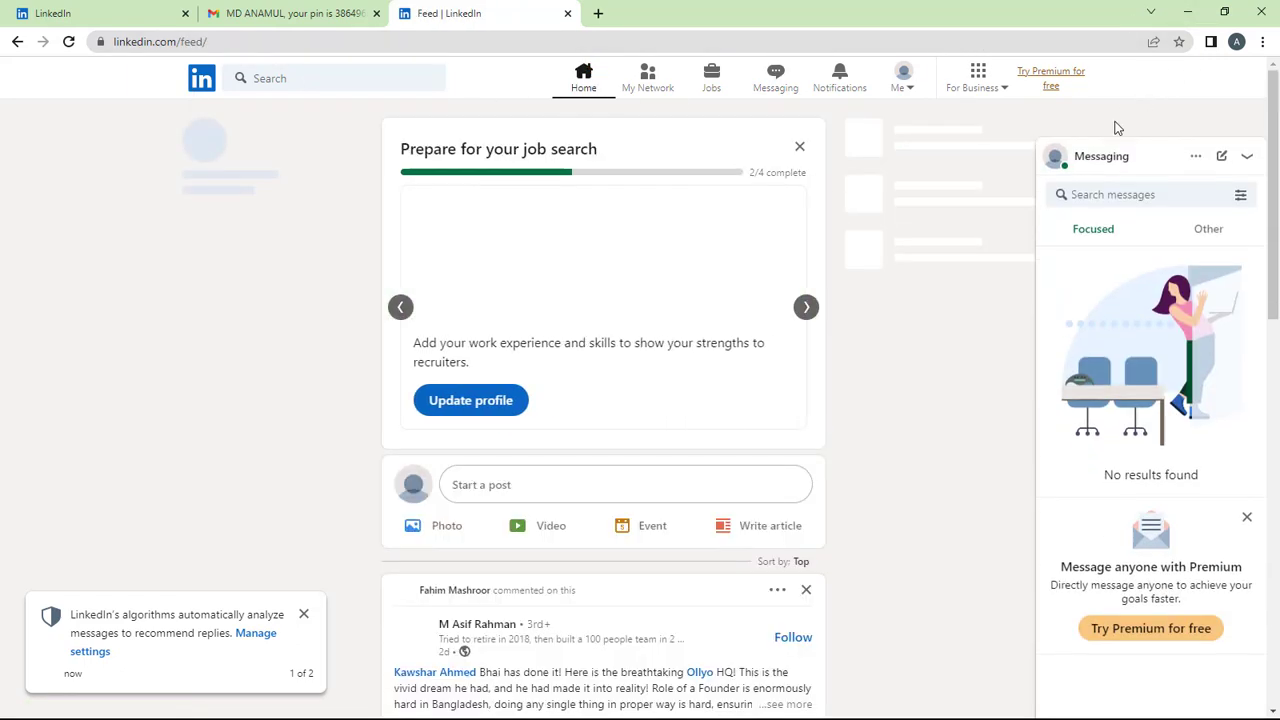
Close messaging and open your own profile from the Me menu, dismissing the notice.
click(1247, 157)
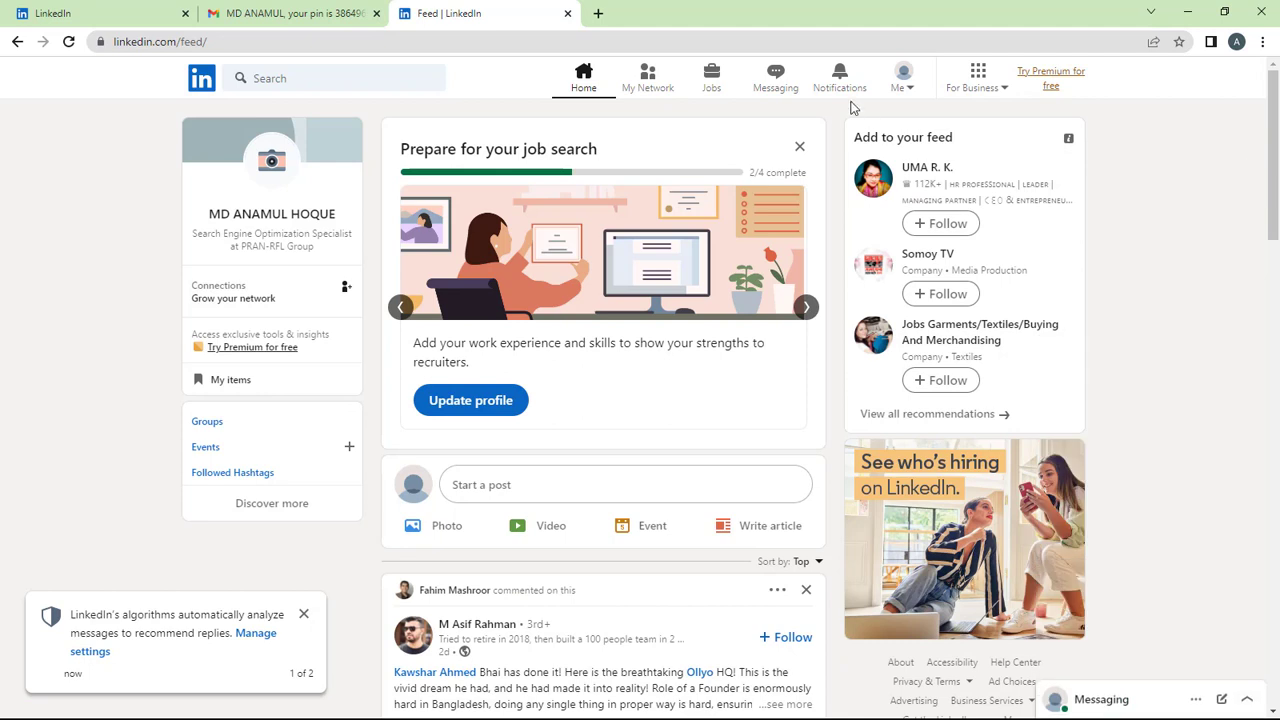
click(905, 86)
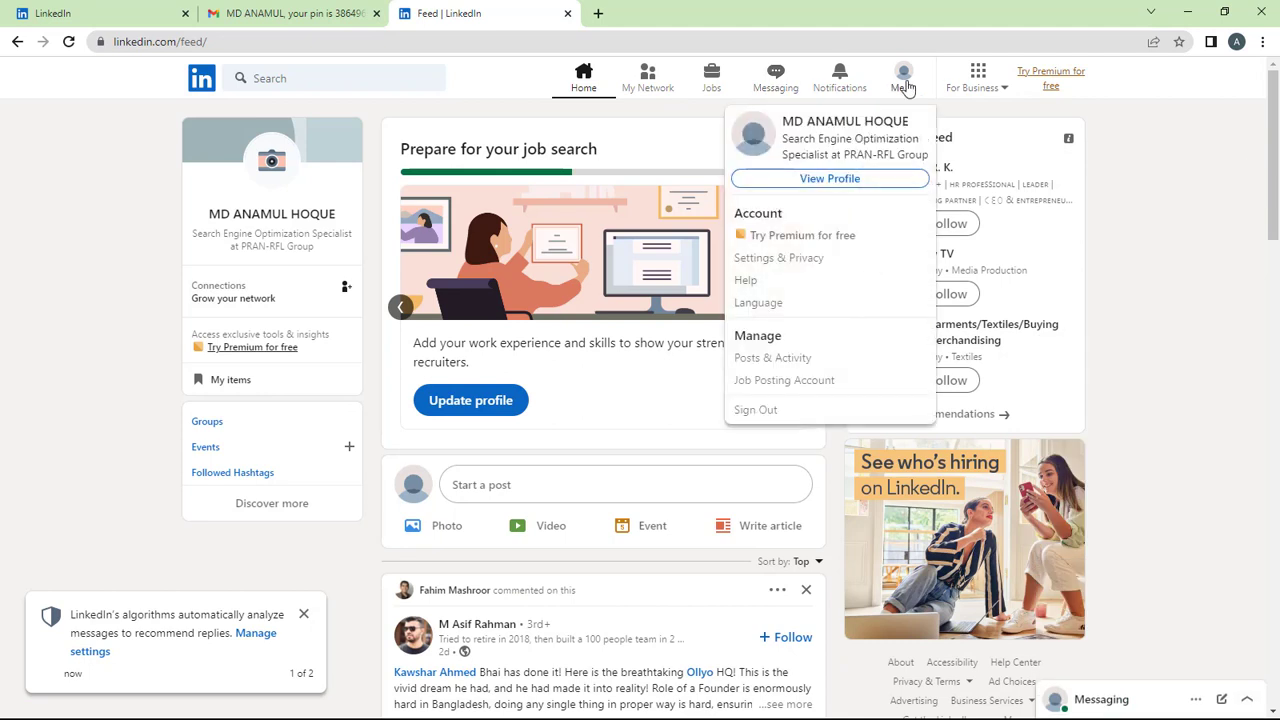
click(846, 178)
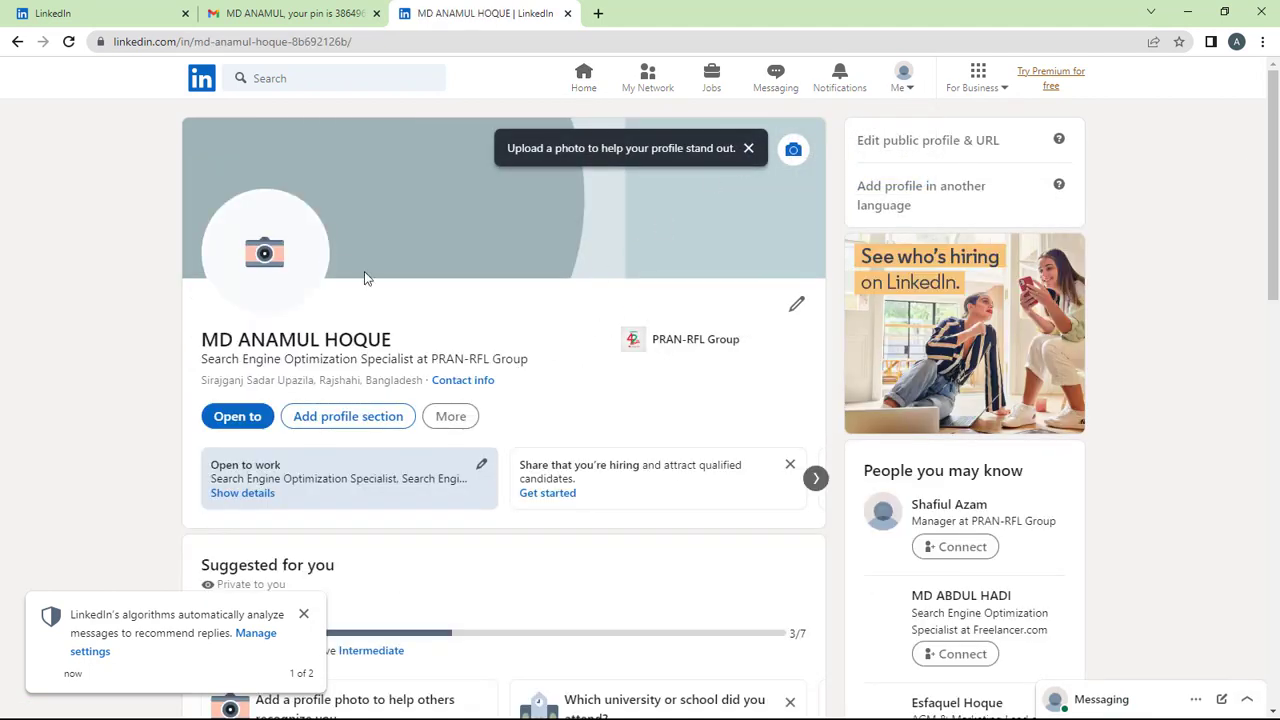
click(304, 614)
Scroll through the profile's headline, Open to work, experience and followed companies, then back up.
scroll(588, 561, down, 5)
scroll(588, 565, down, 7)
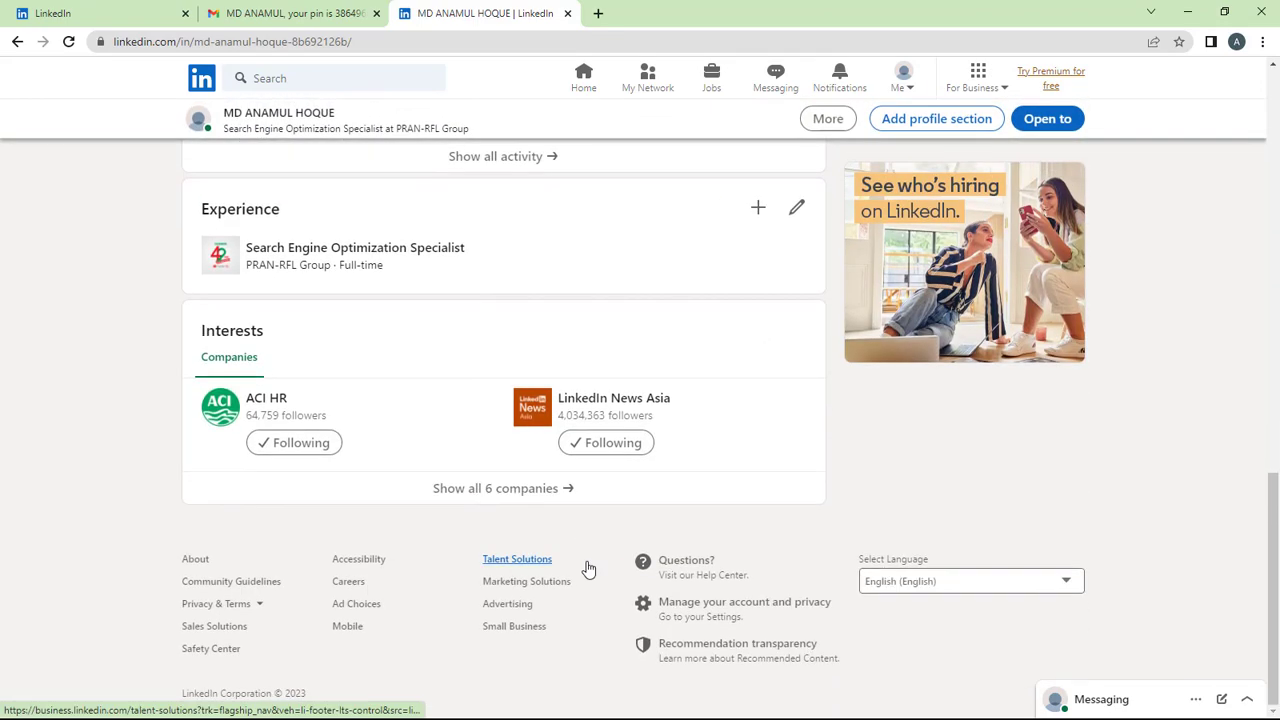
scroll(585, 585, up, 14)
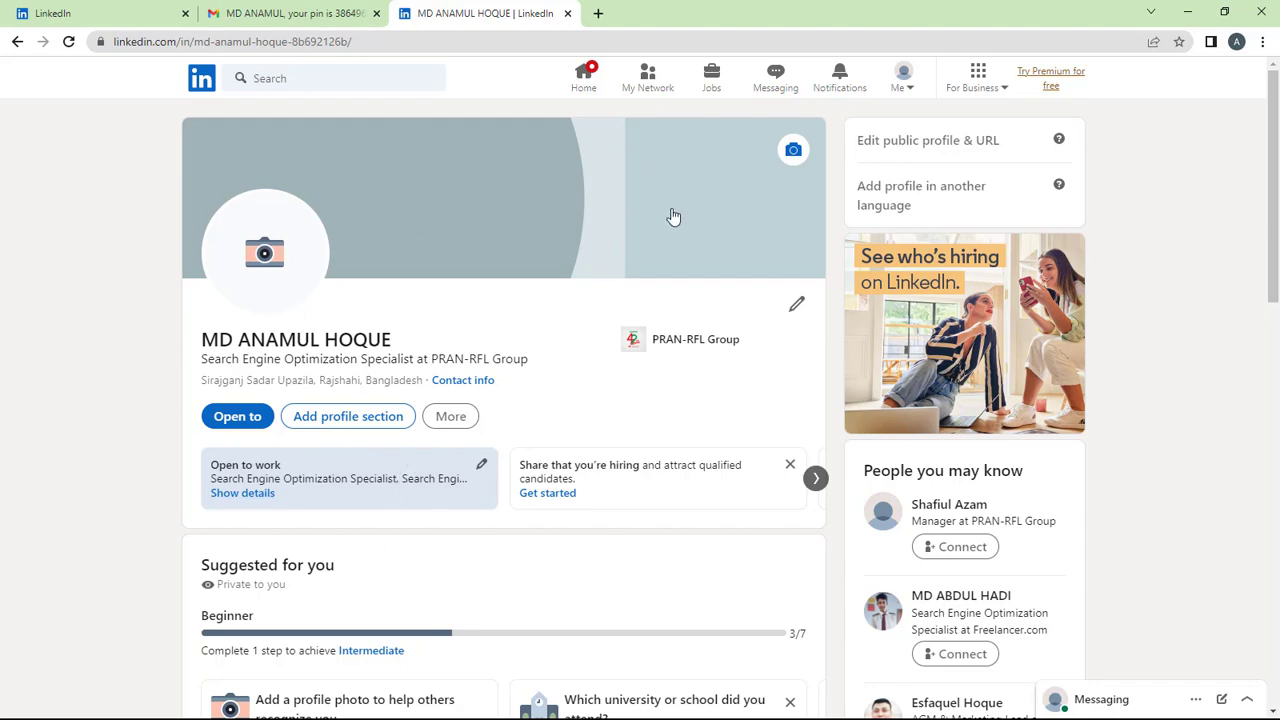
scroll(425, 372, down, 5)
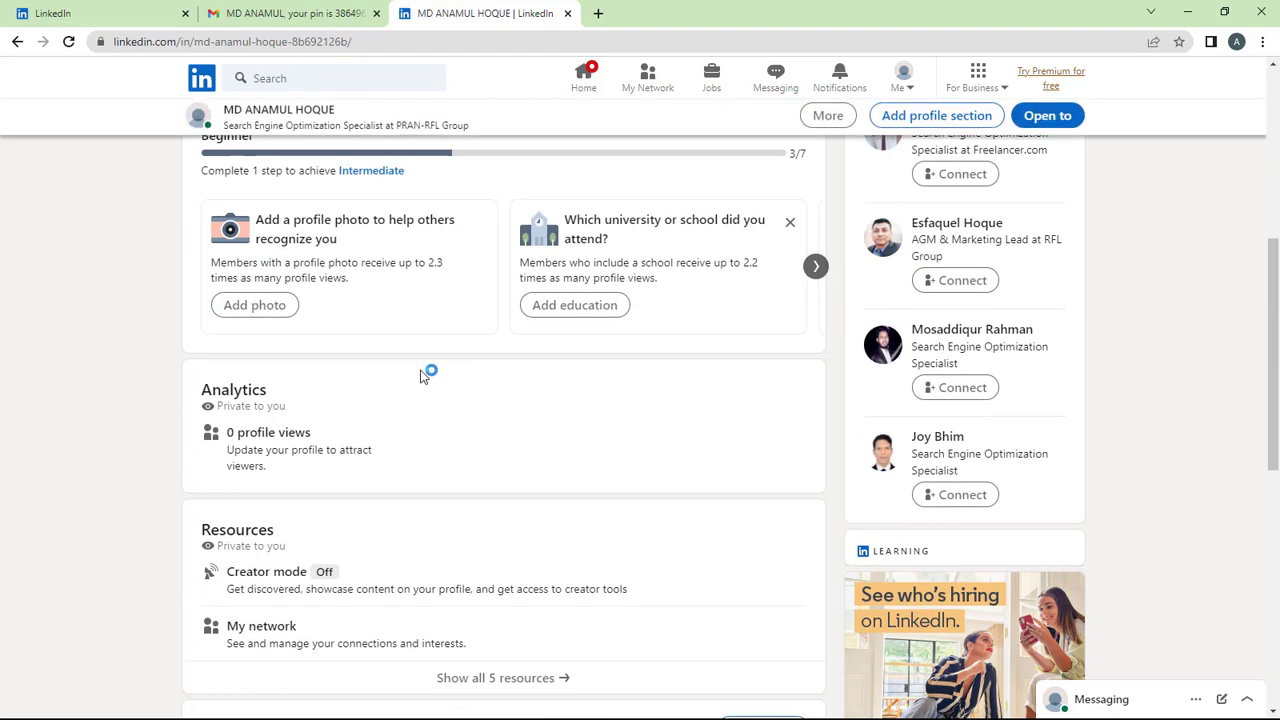
scroll(425, 372, down, 6)
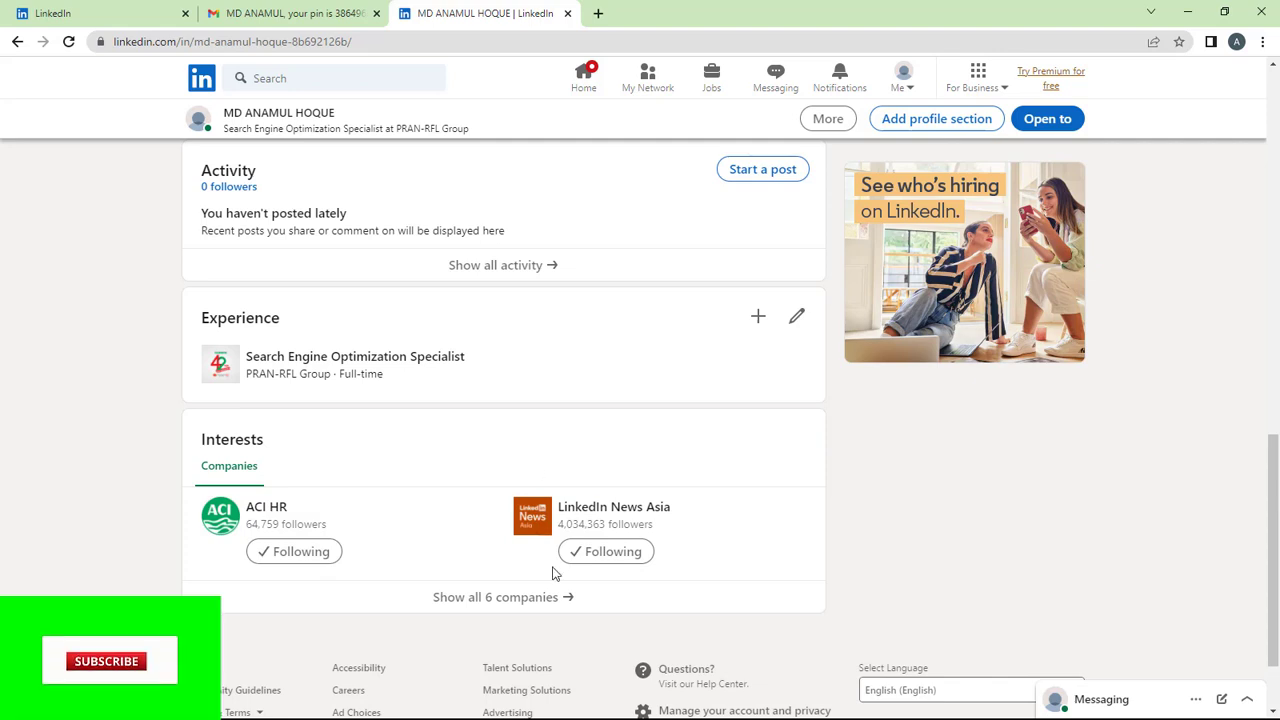
scroll(554, 574, down, 1)
scroll(553, 572, up, 3)
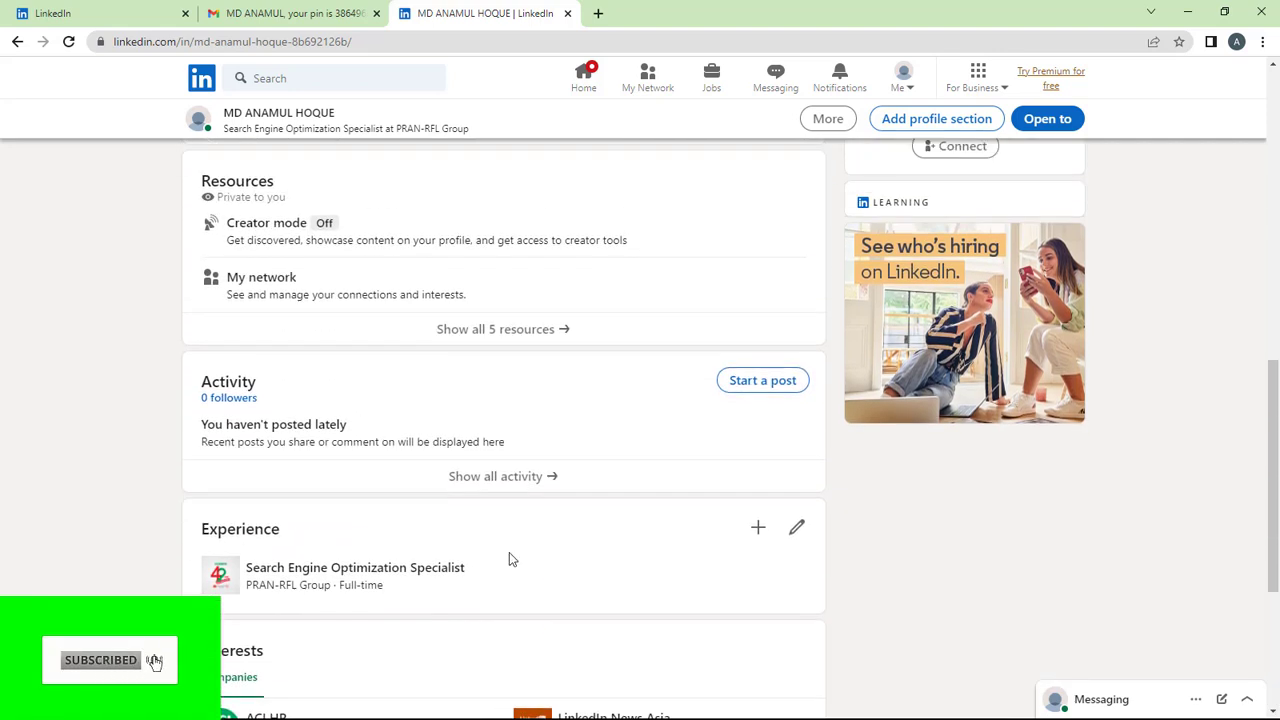
scroll(336, 493, up, 1)
scroll(336, 493, up, 5)
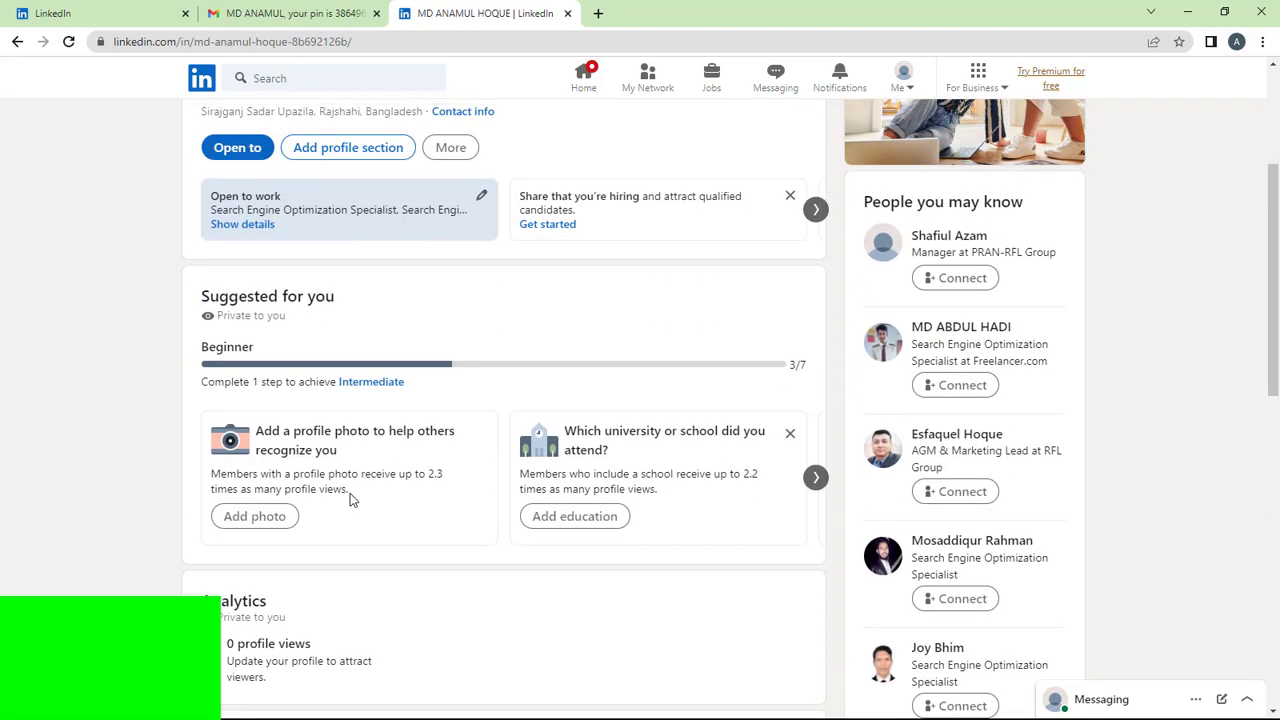
scroll(350, 500, up, 2)
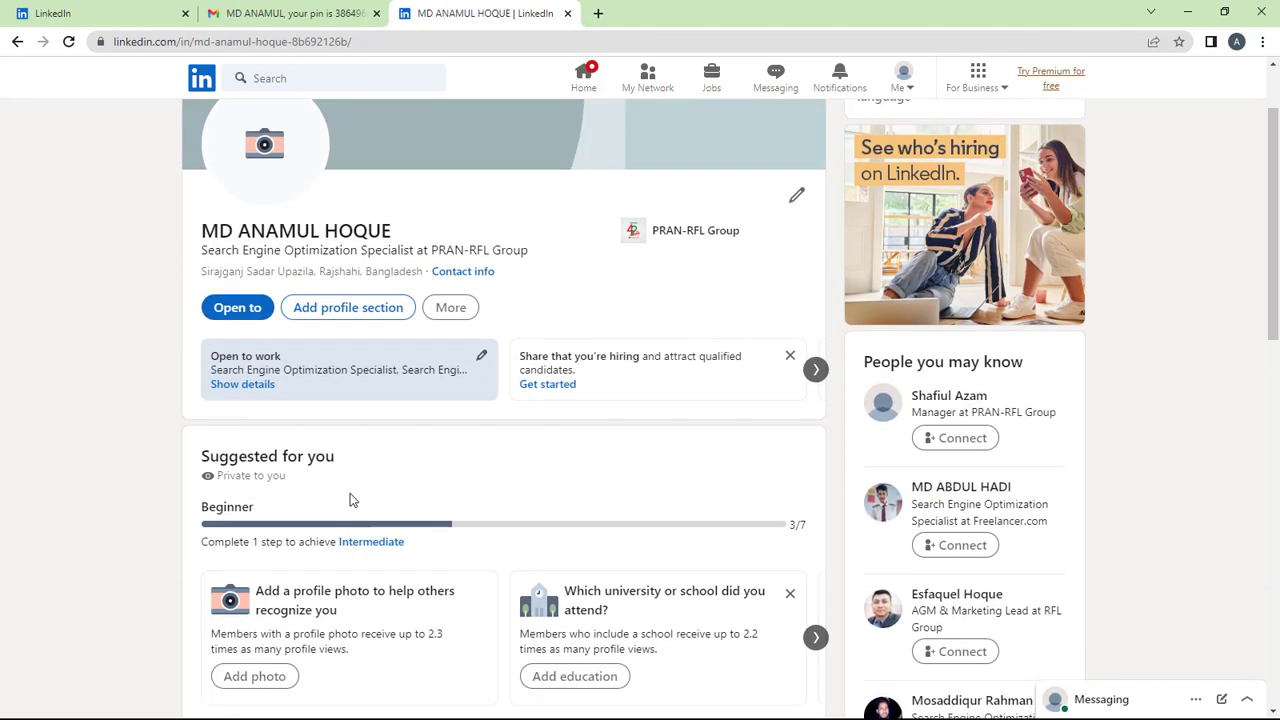